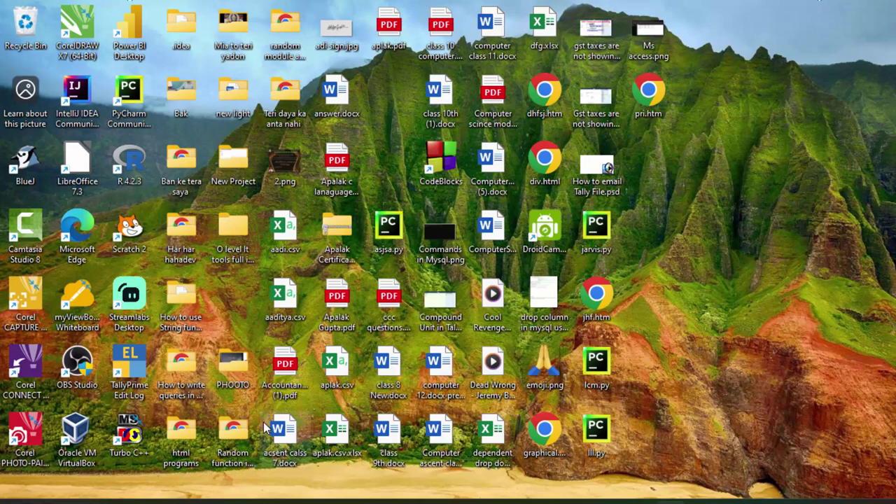
Launch Access from Start search and create the blank database Database312
left_click(210, 503)
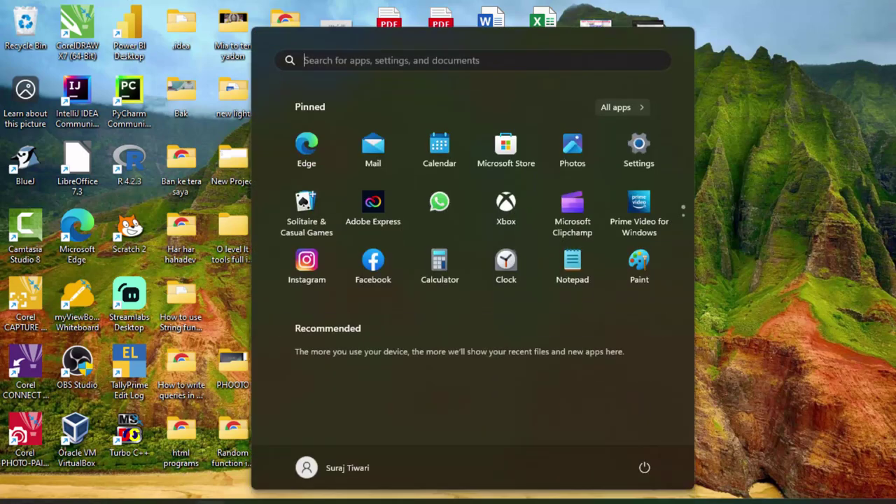
type("acc")
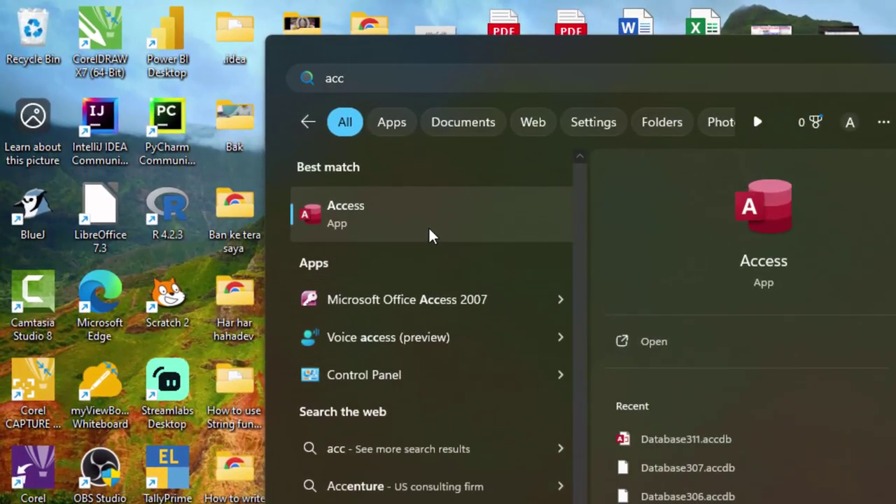
left_click(429, 227)
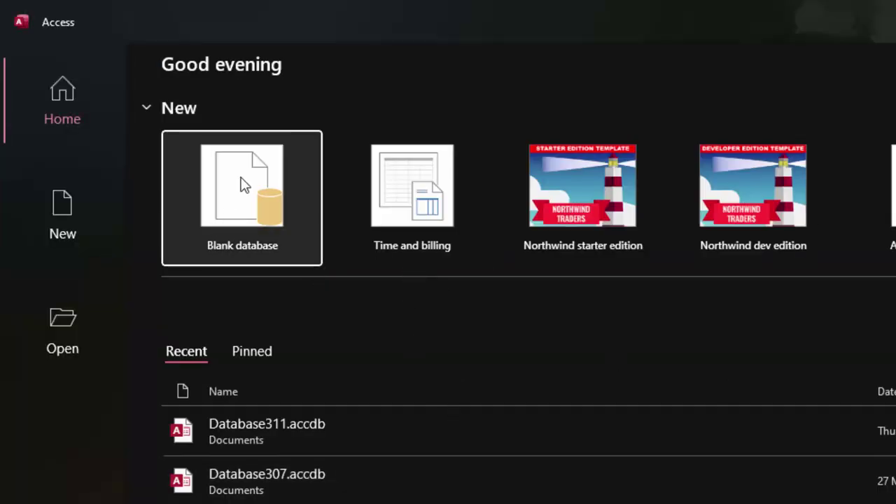
left_click(243, 184)
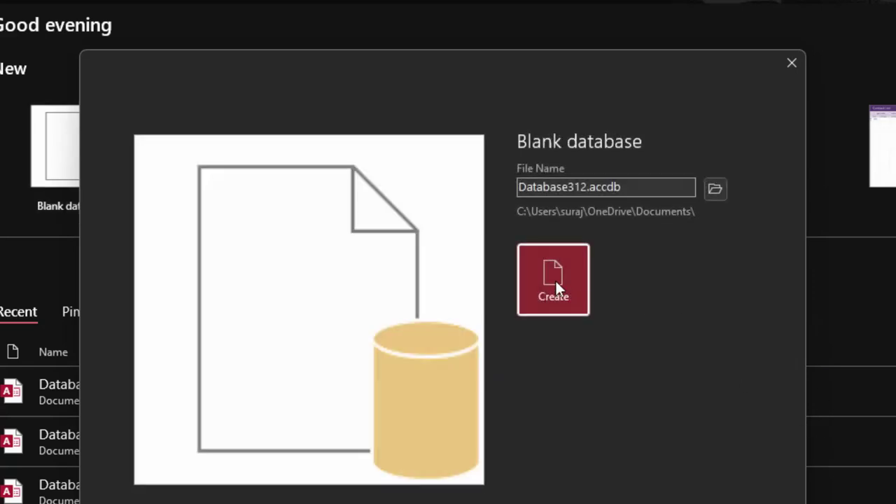
left_click(555, 284)
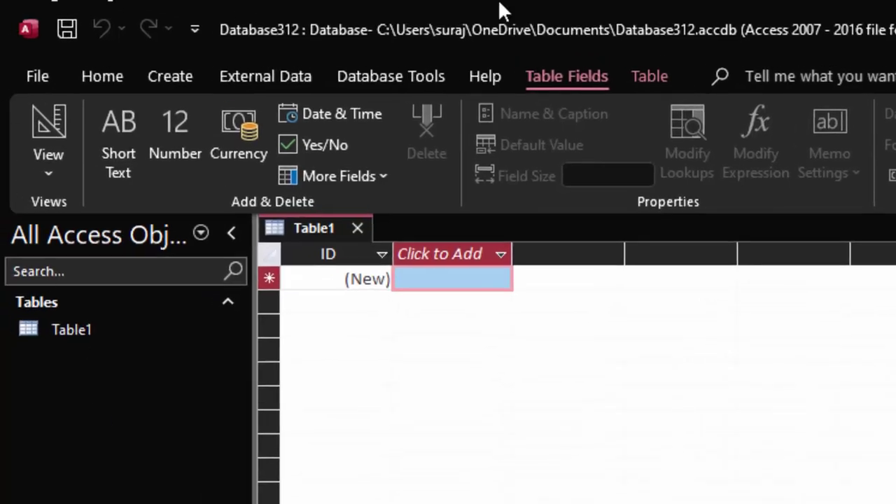
Switch Table1 to Design view, saving it under the name ProductT
left_click(48, 172)
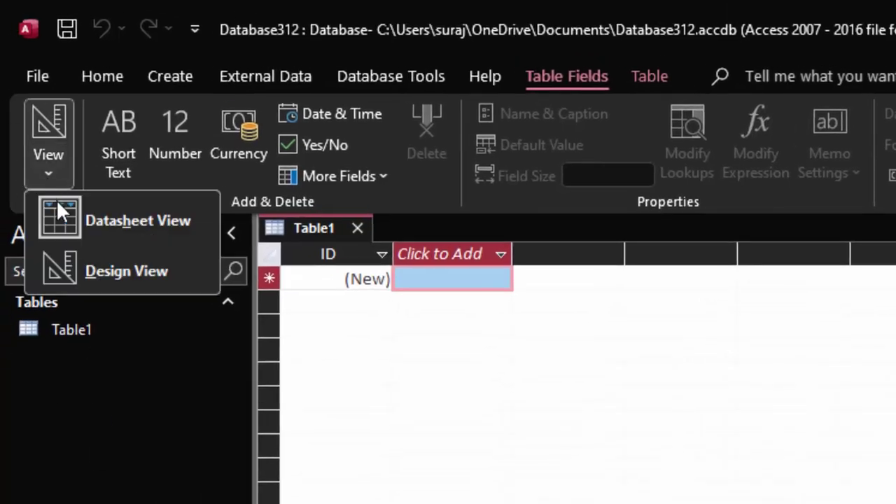
left_click(83, 267)
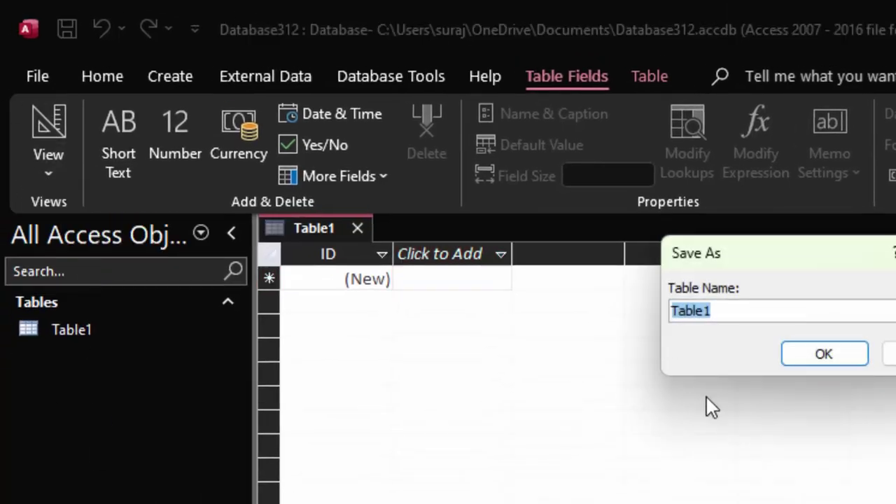
key("BackSpace")
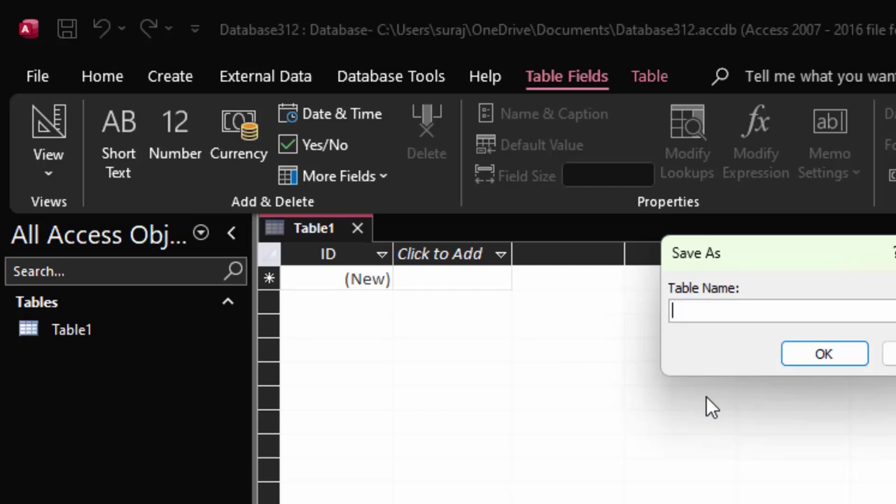
type("P")
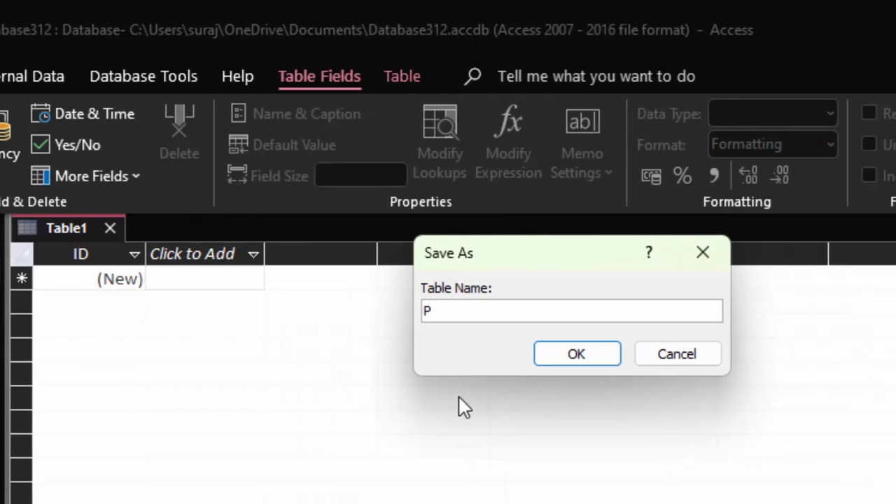
type("r")
type("odu")
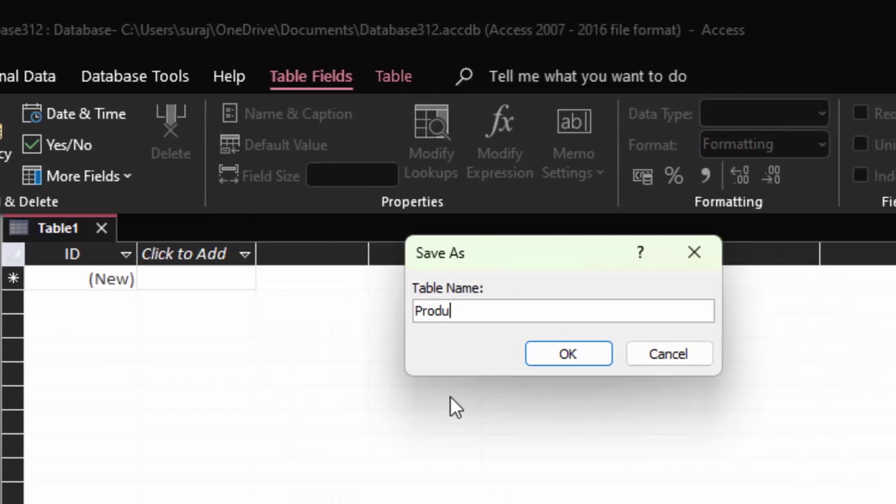
type("ctT")
key("Return")
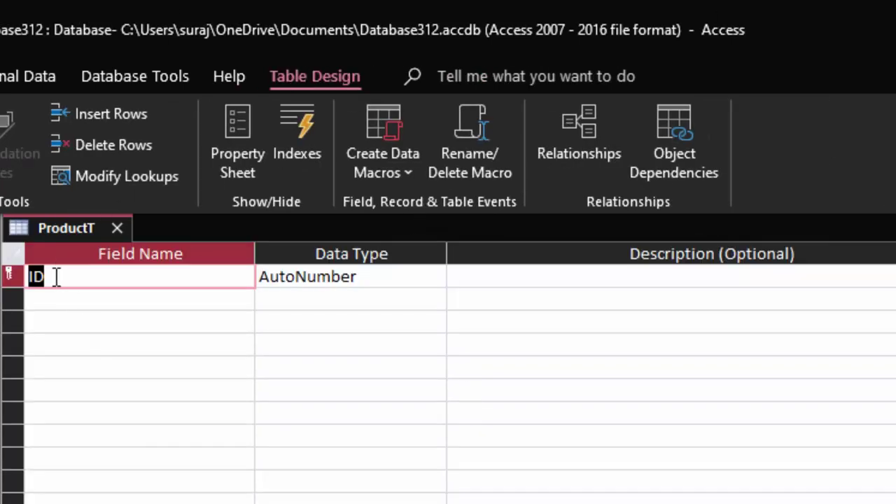
Add a Name_of_Product field with the Short Text data type
key("alt+Return")
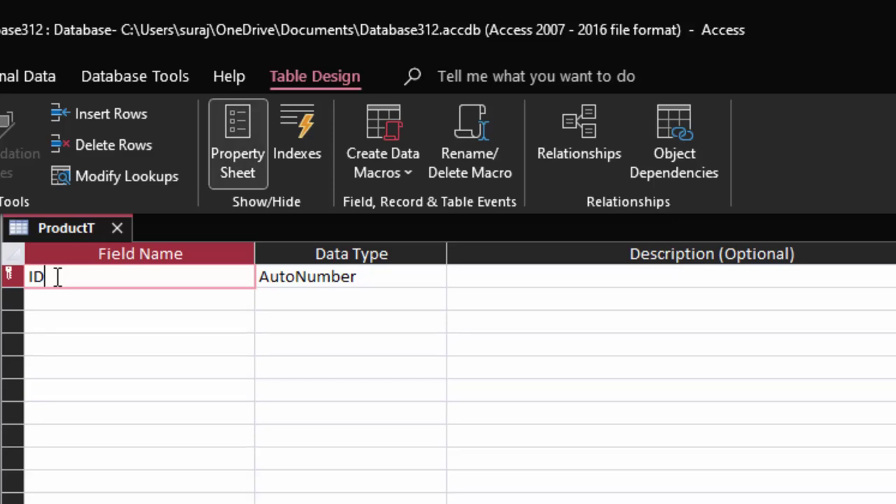
left_click(56, 299)
type("N")
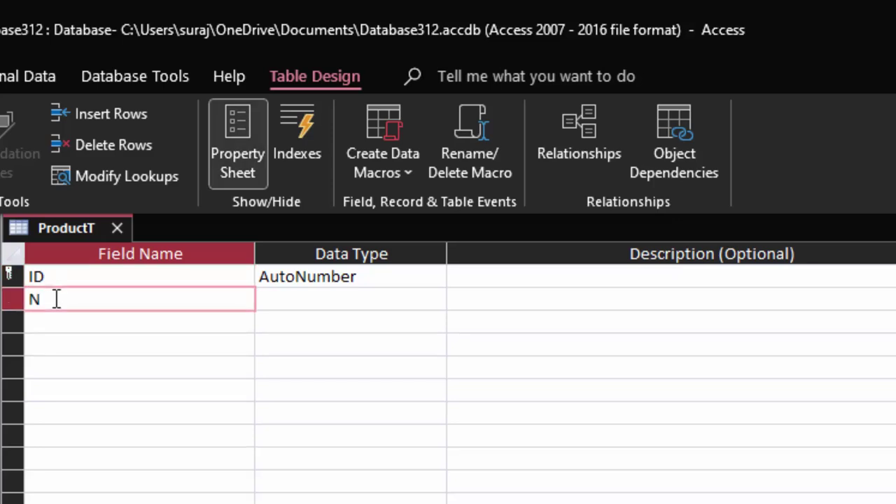
type("ame_of")
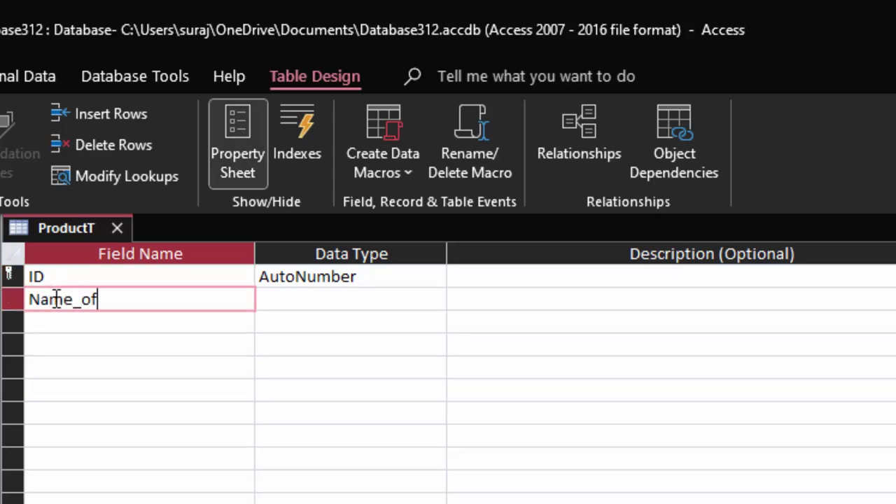
type("_Produc")
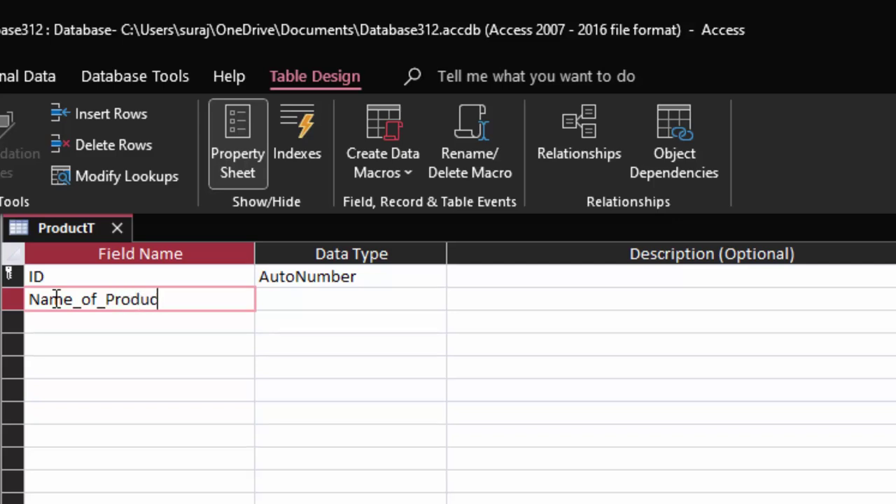
type("t")
left_click(400, 290)
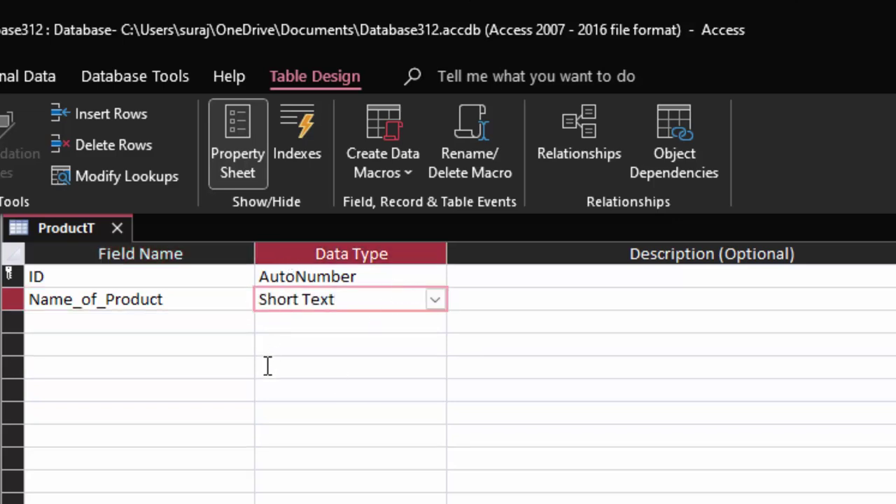
Add a Price field with the Currency data type
left_click(71, 319)
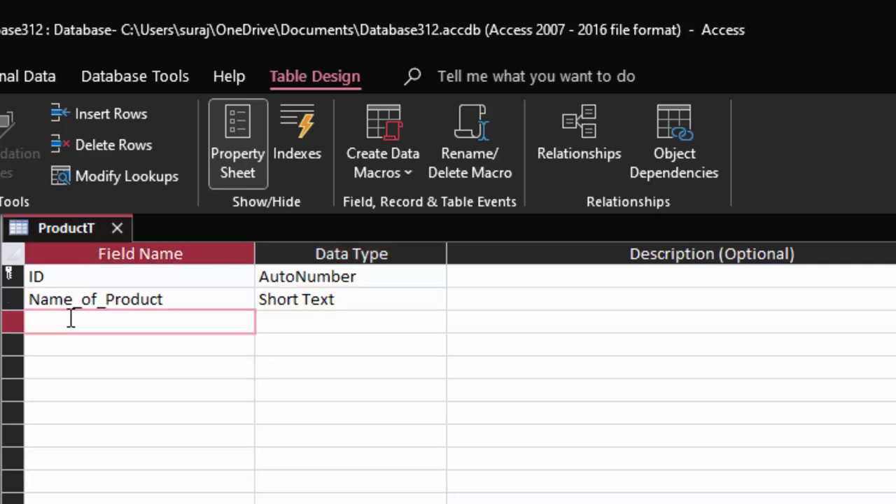
type("Price")
left_click(341, 325)
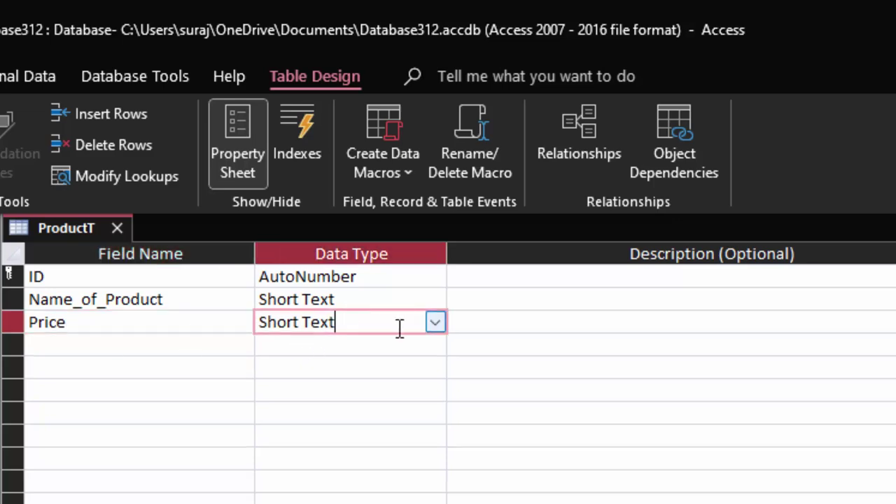
left_click(435, 324)
left_click(370, 482)
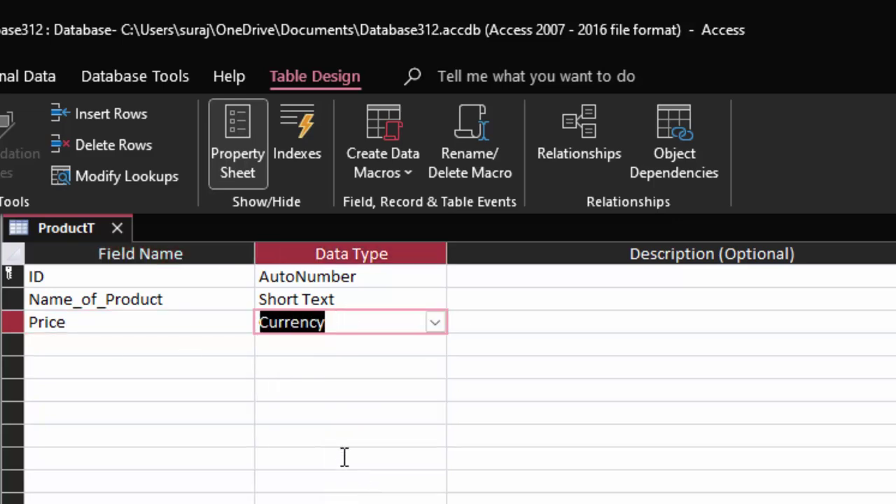
Add a Unit field of type Number with its field size set to Double
left_click(79, 350)
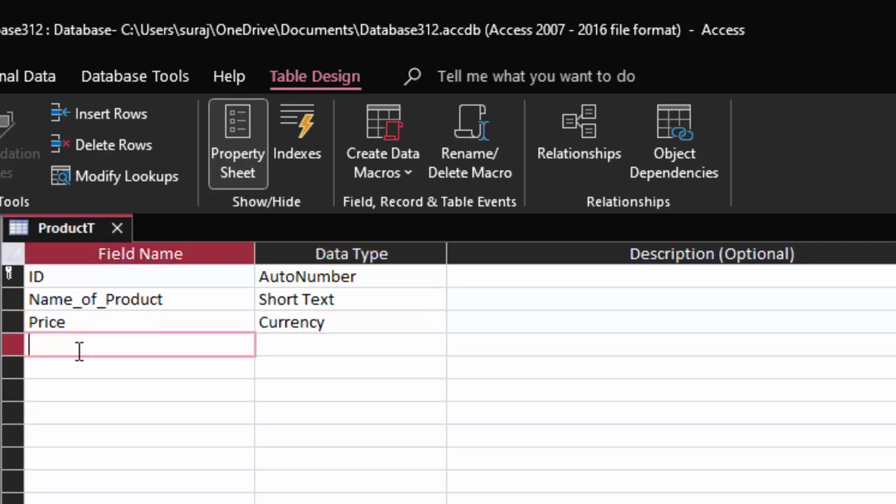
type("Unit")
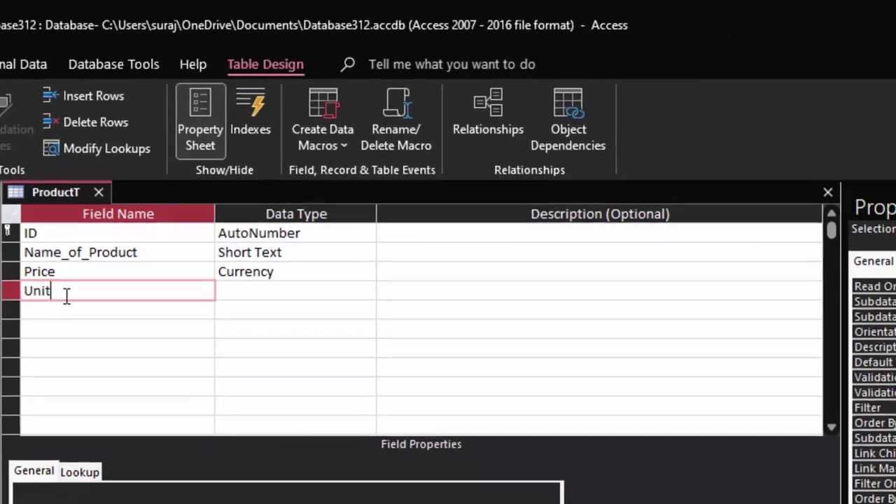
left_click(297, 292)
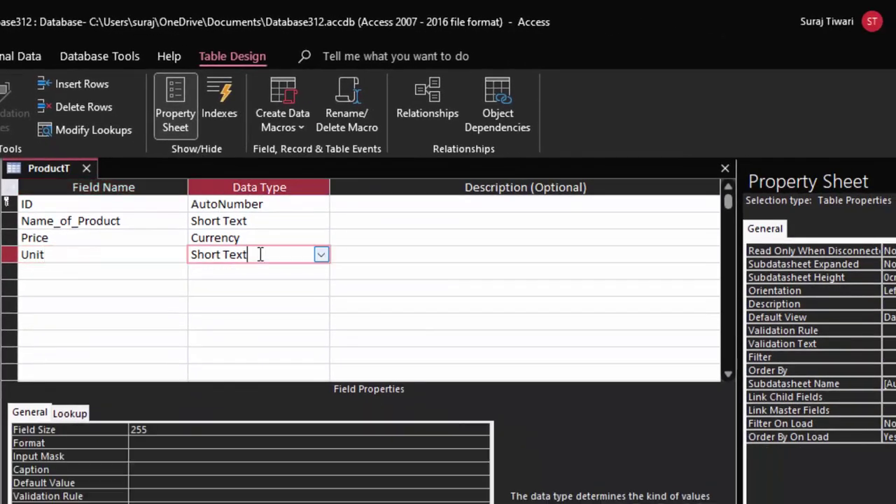
left_click(321, 255)
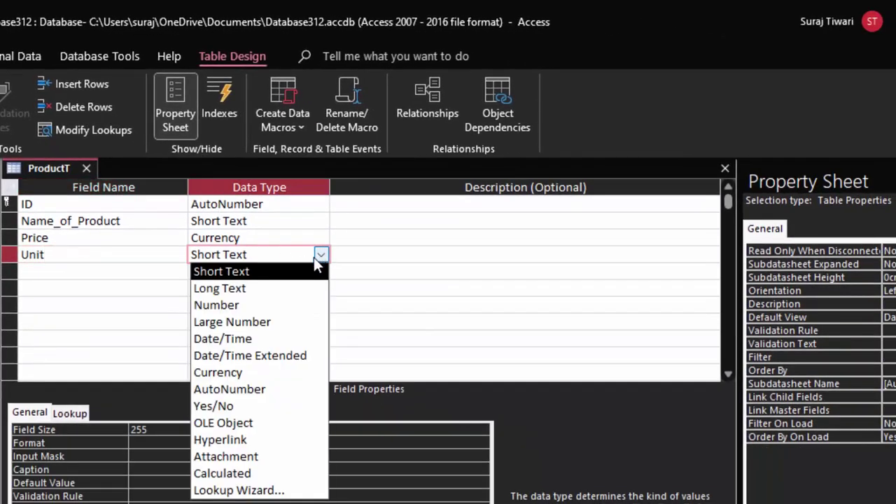
left_click(277, 308)
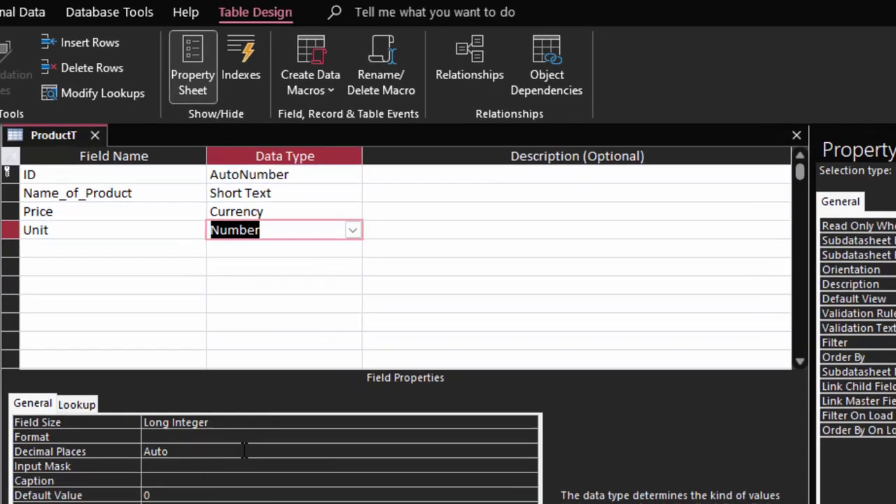
left_click(218, 423)
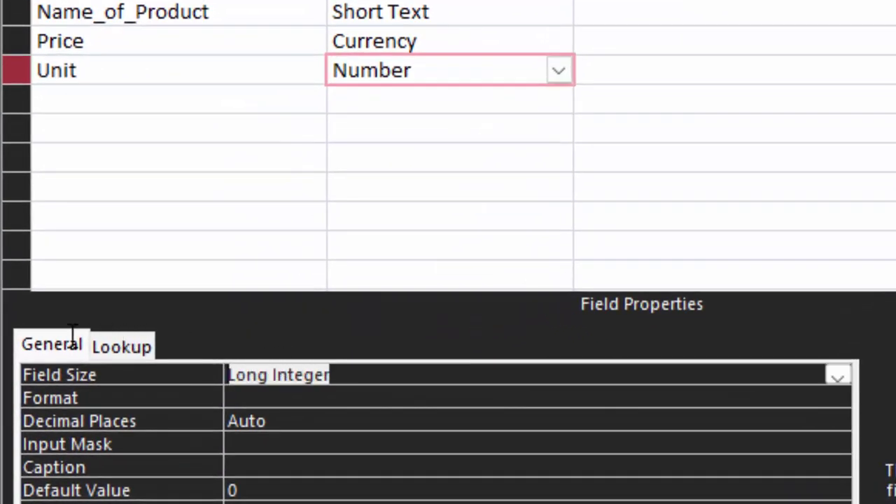
key("BackSpace")
type("double")
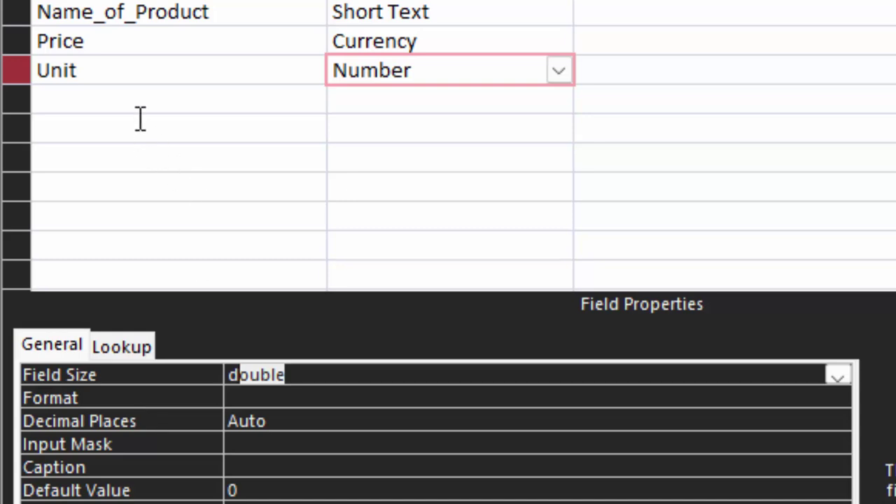
left_click(140, 115)
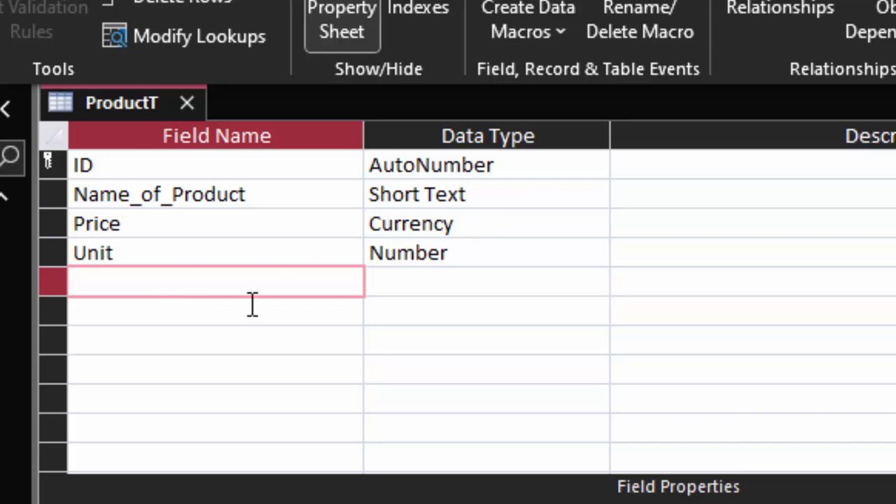
Add Total_Price as a Calculated field with the expression [Price]*[Unit]
type("To")
type("tal")
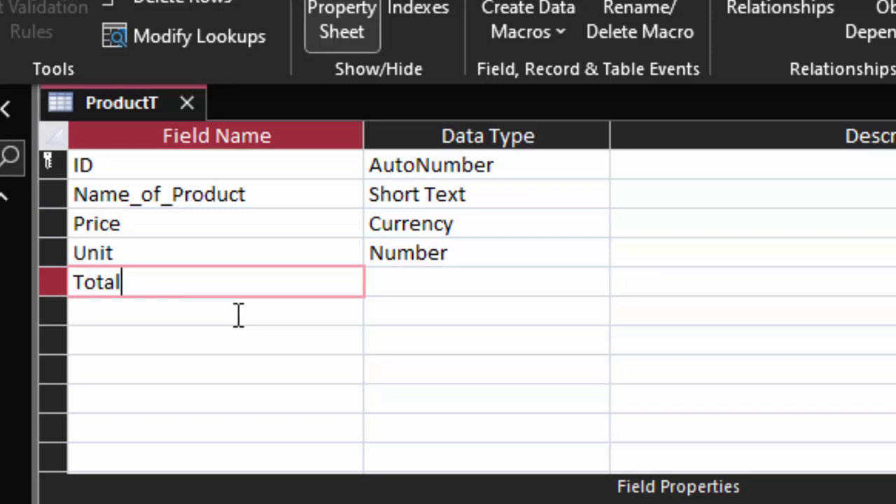
type("_Pr")
type("ice")
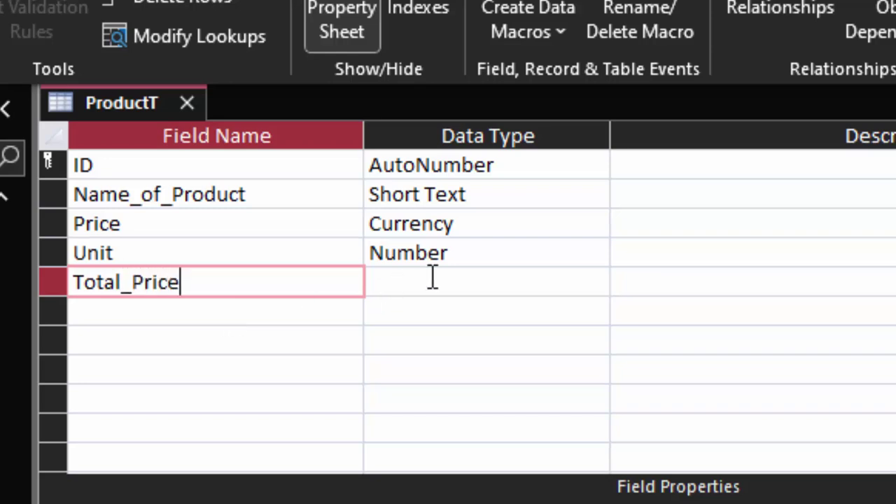
left_click(429, 281)
left_click(593, 284)
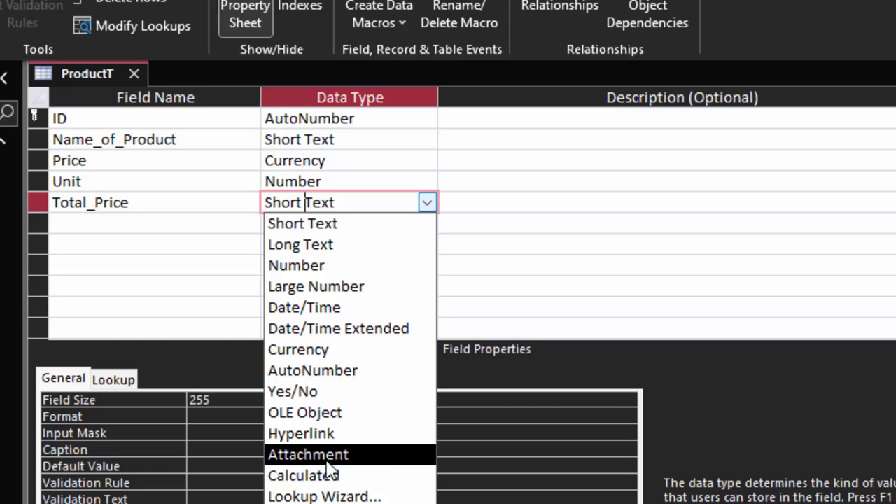
left_click(328, 477)
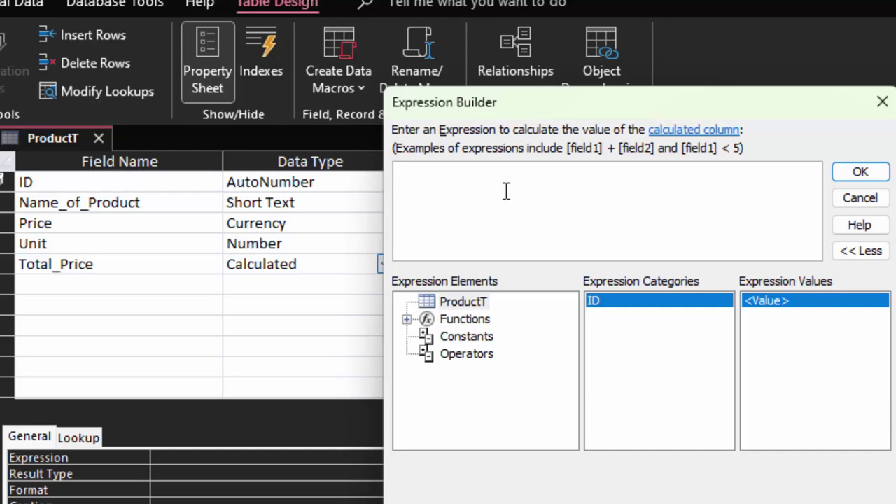
type("[")
type("Price")
type("]")
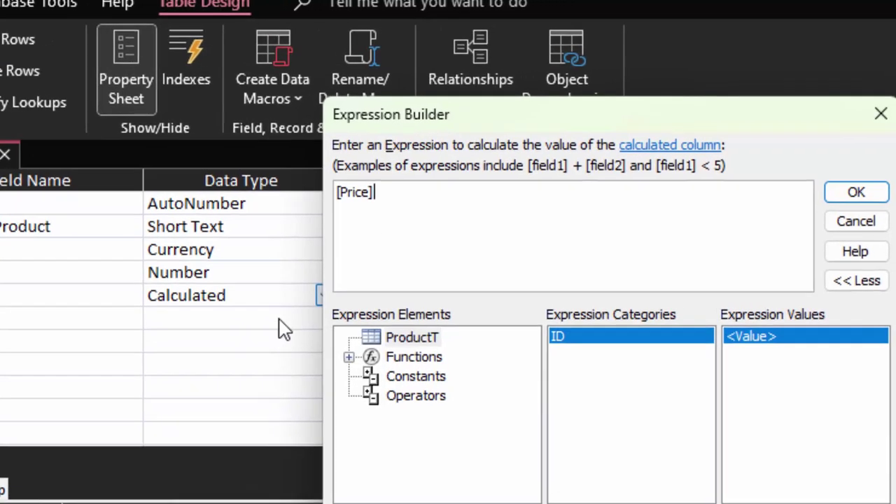
type("*[")
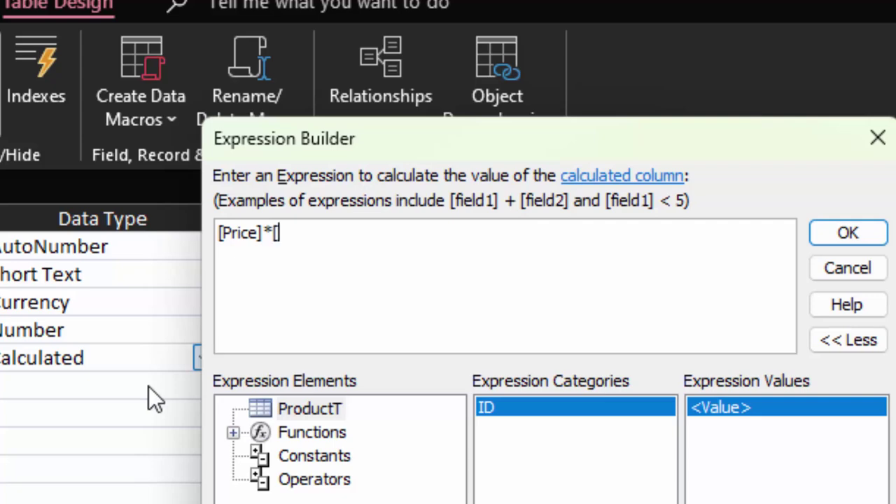
type("Unit]")
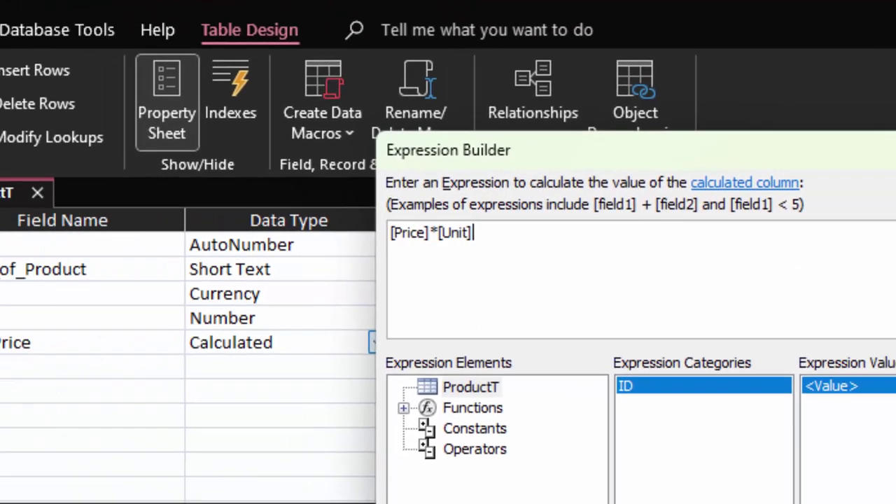
left_click(848, 233)
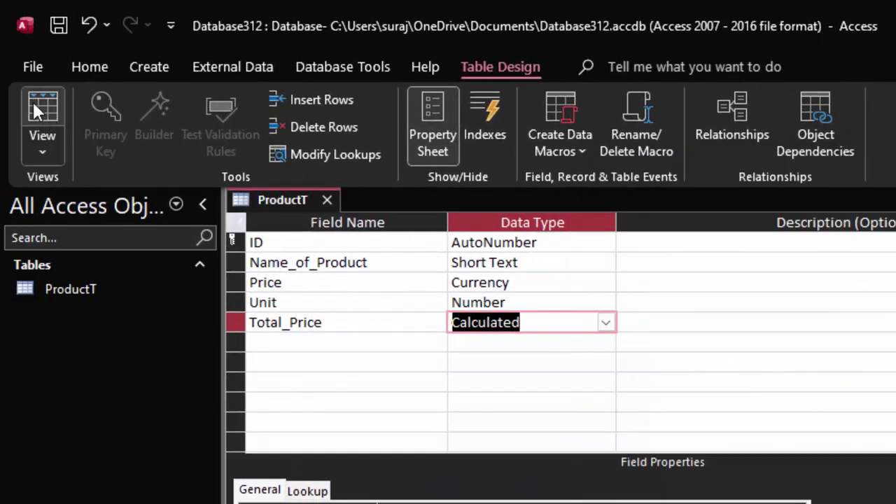
In datasheet view, enter the Rice record with price 50 and 50 units
left_click(42, 111)
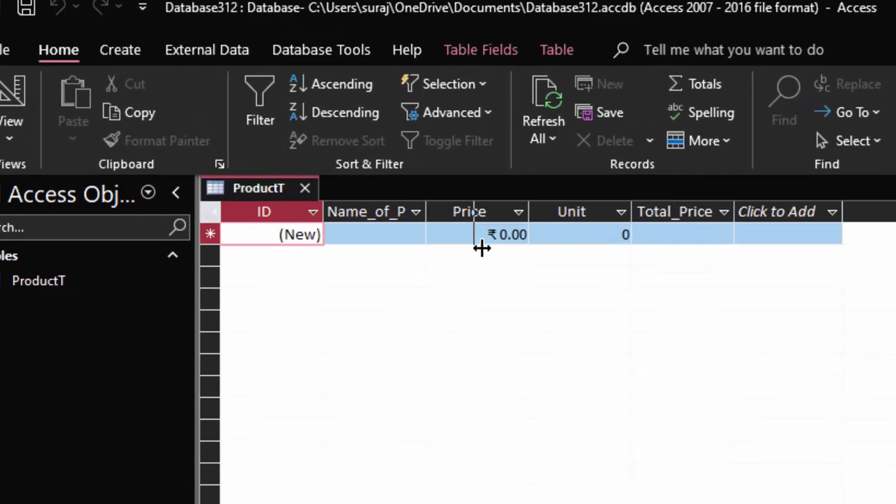
double_click(451, 223)
left_click(415, 249)
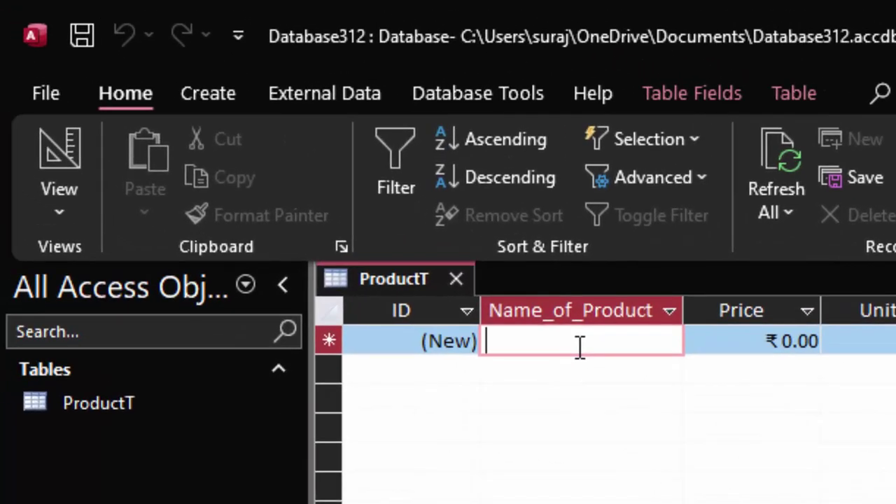
type("Ri")
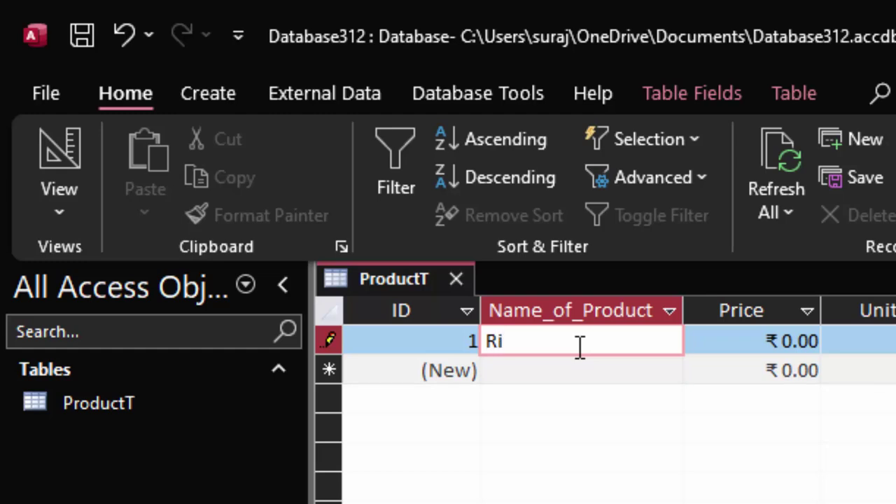
type("ce")
key("Tab")
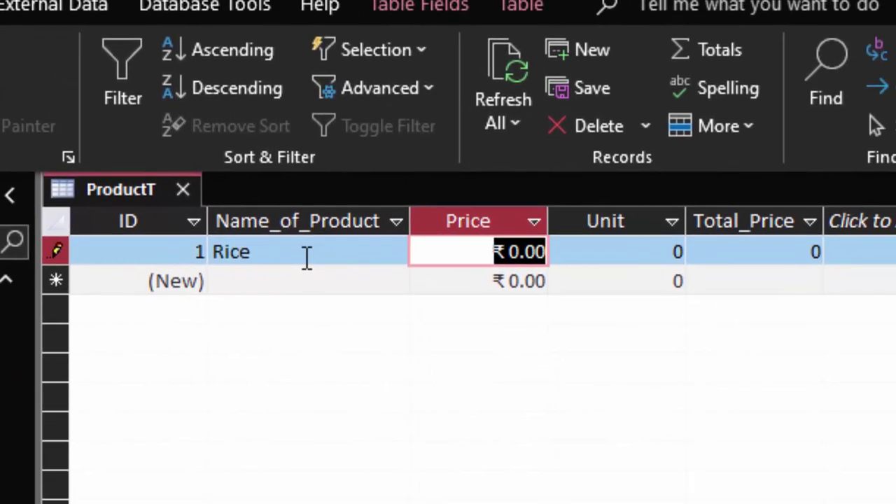
type("50")
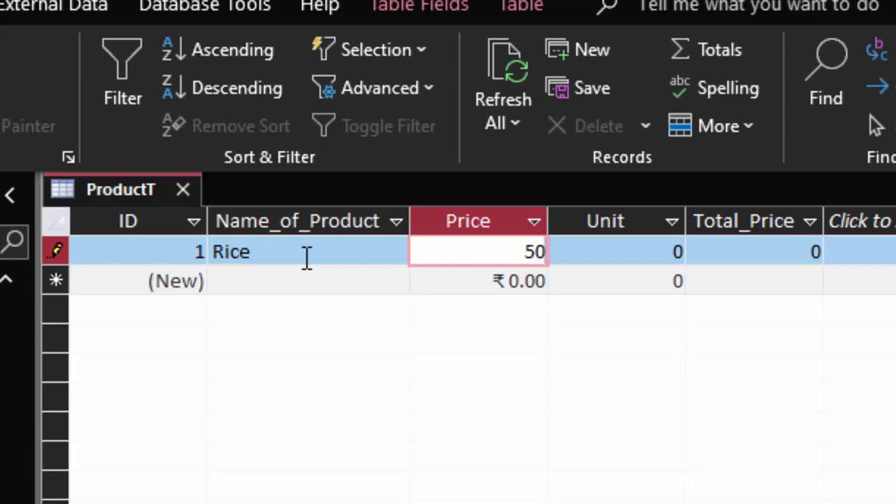
key("Tab")
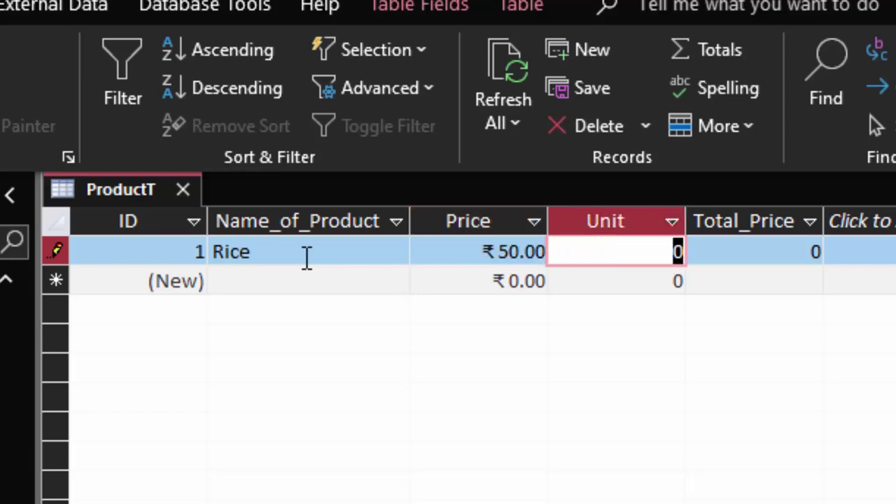
type("50")
key("Tab")
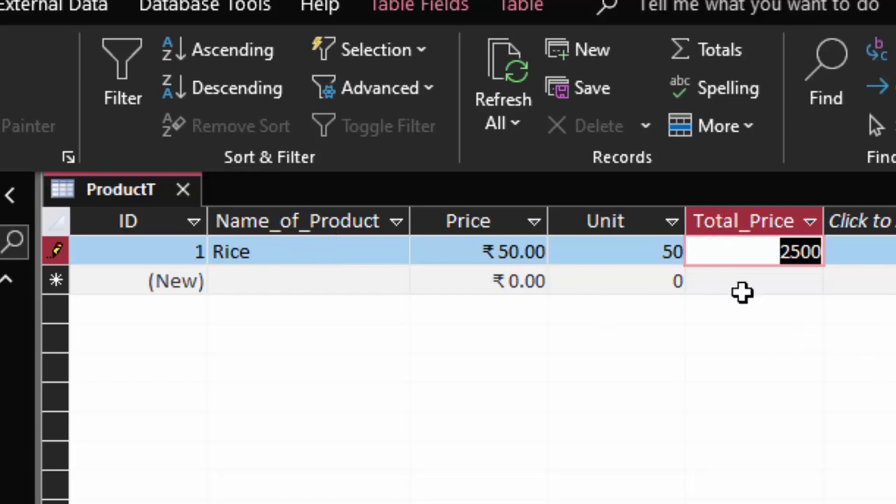
Enter the Pulse record with price 150 and 60 units
left_click(321, 278)
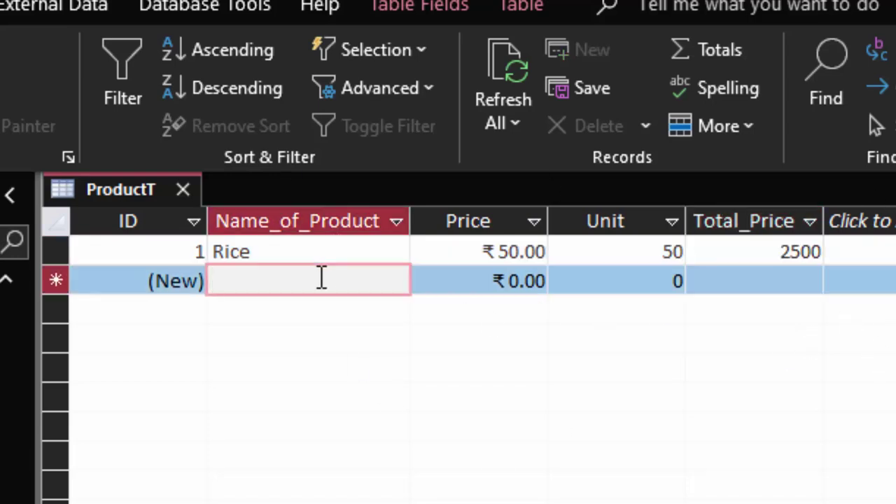
type("Pulse")
key("Tab")
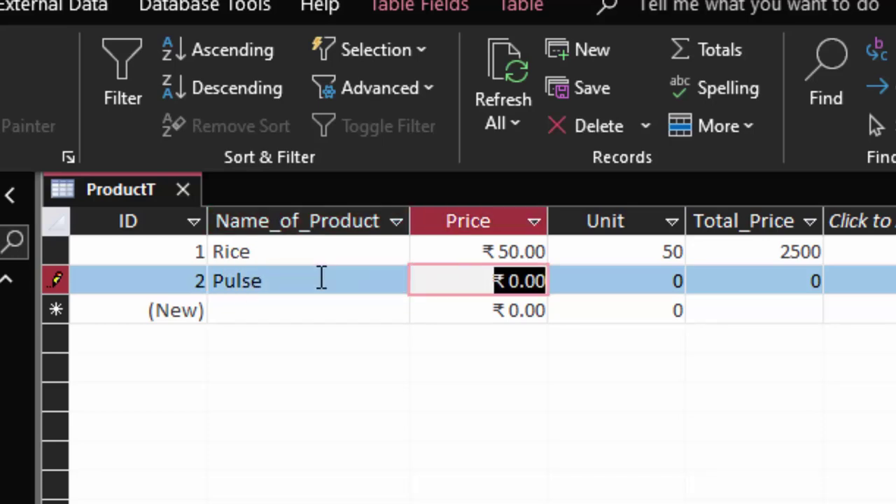
type("1")
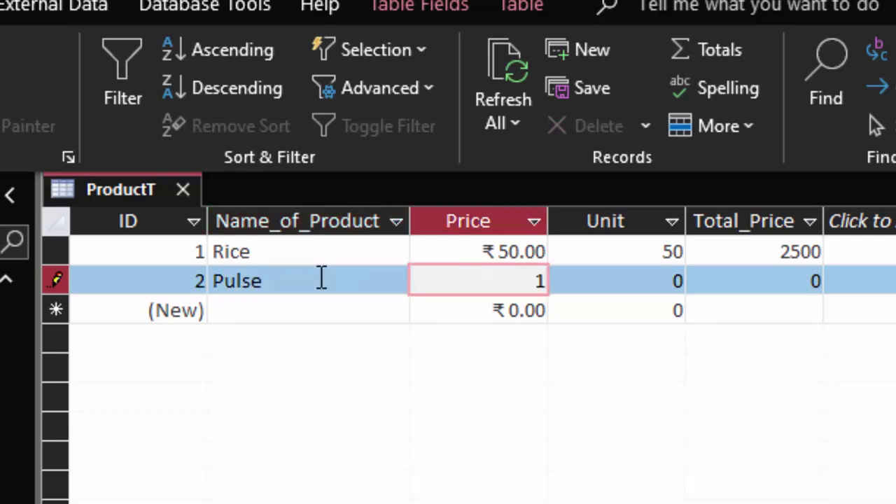
type("50")
key("Tab")
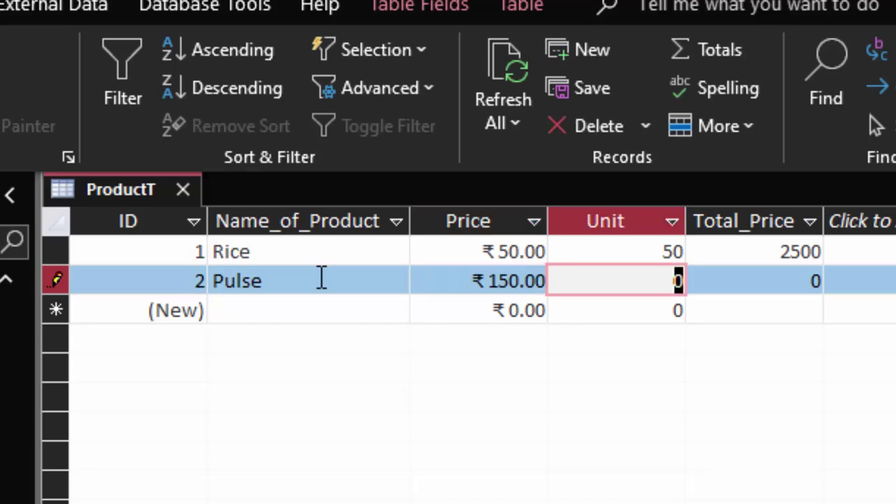
type("60")
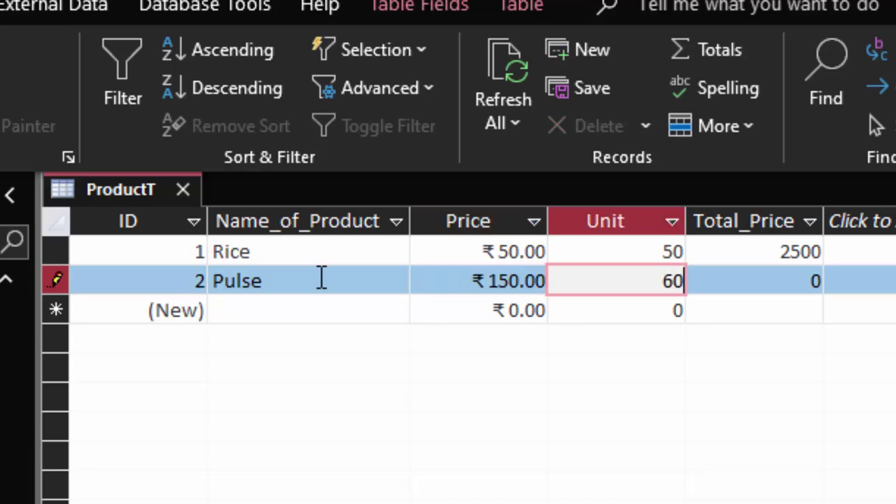
key("Tab")
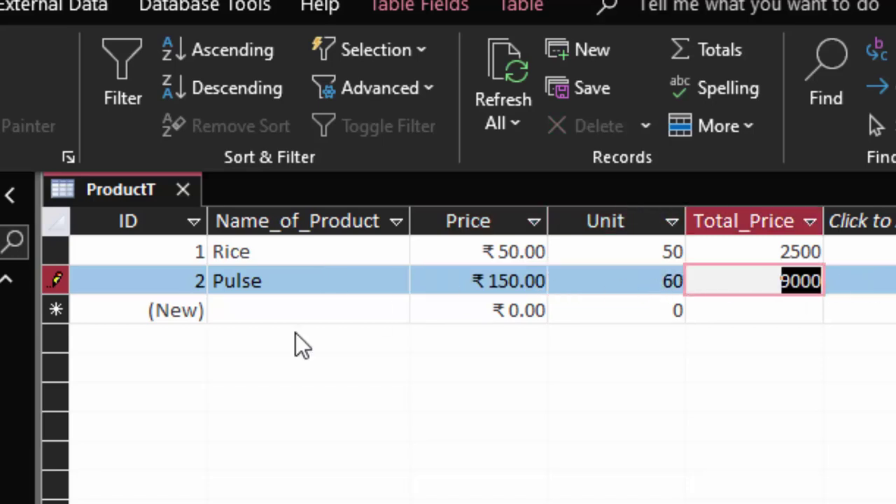
Enter the Red chilli Powder record with price 75 and 7 units
left_click(273, 310)
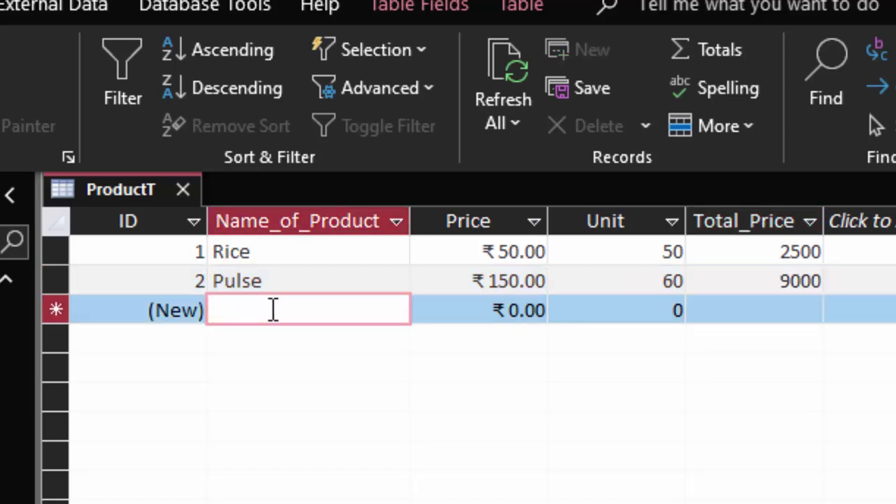
type("Red c")
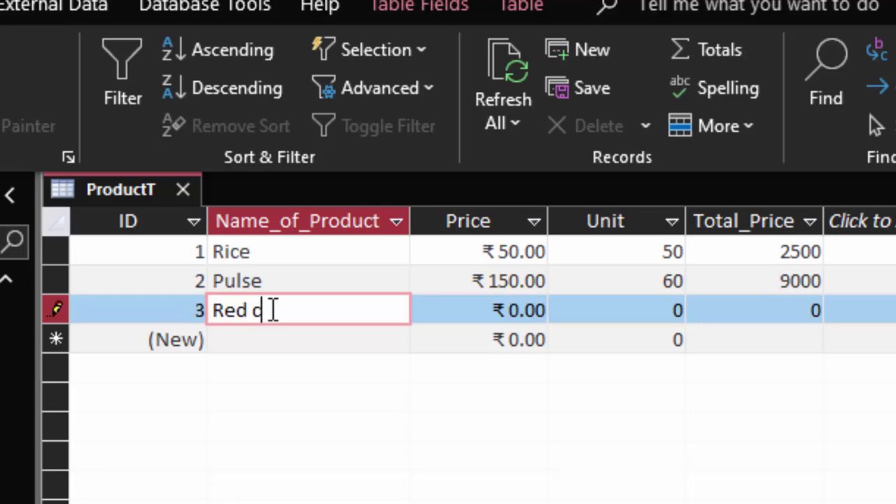
type("hilli ")
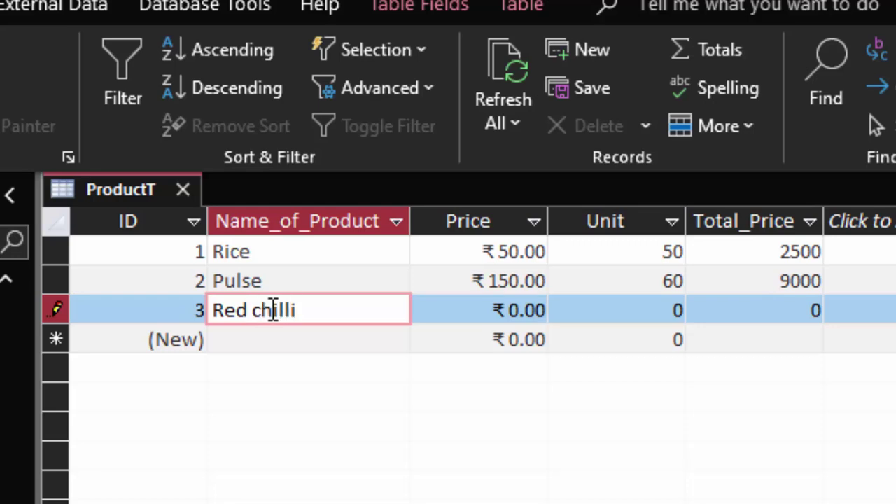
type("Po")
type("wder")
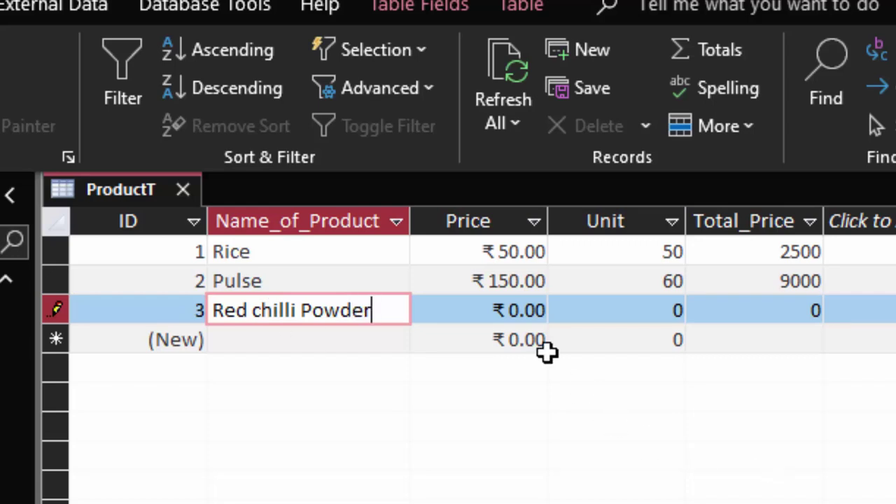
left_click(519, 312)
key("BackSpace")
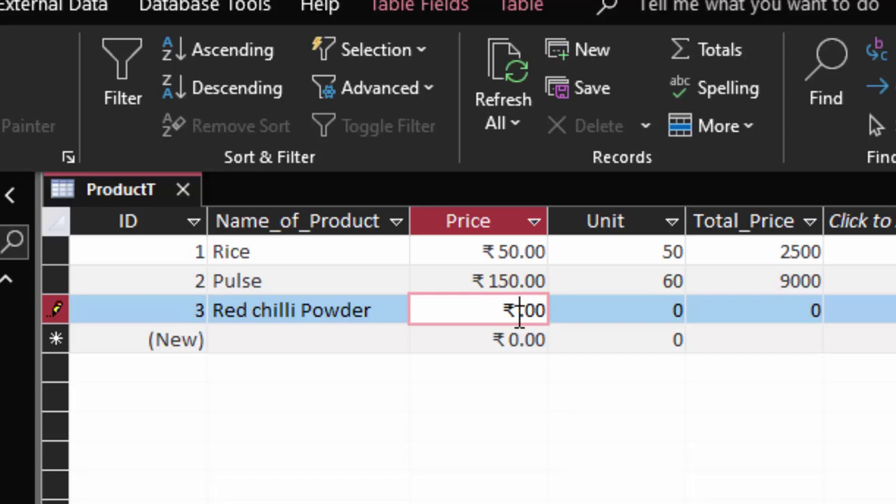
type("75")
key("Tab")
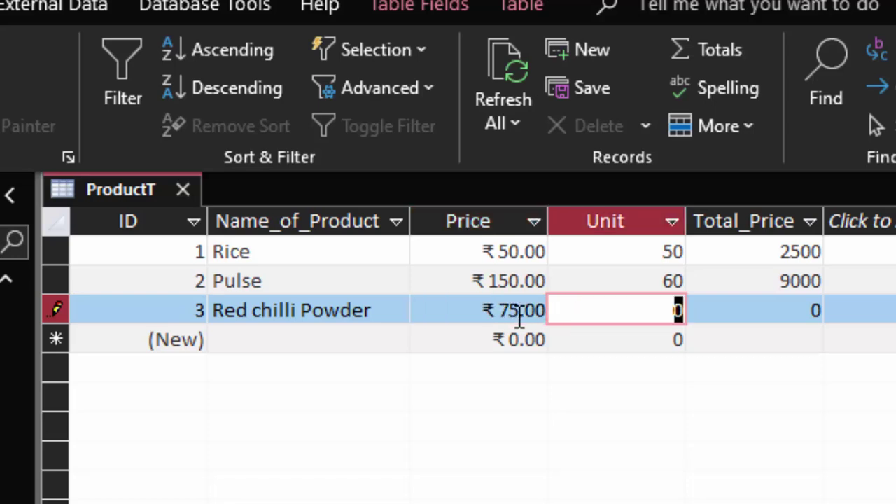
type("7")
key("Tab")
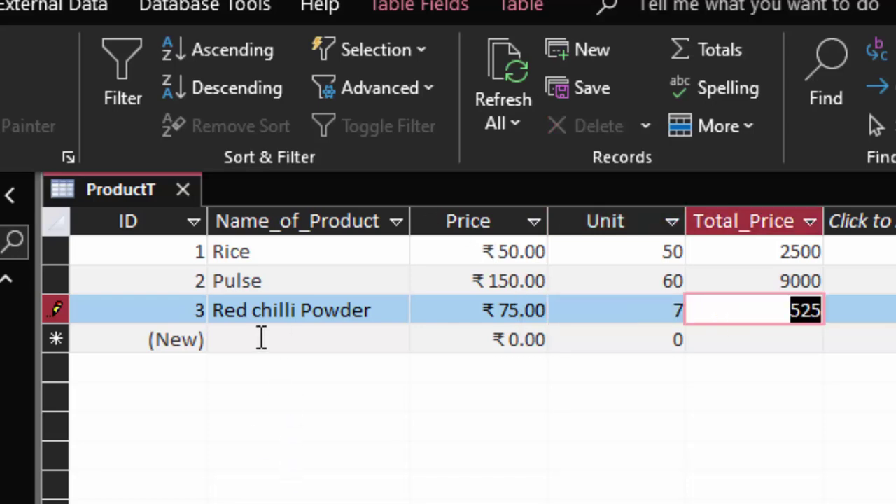
Enter the Fortune Refined oil record with price 150 and 8 units
left_click(260, 338)
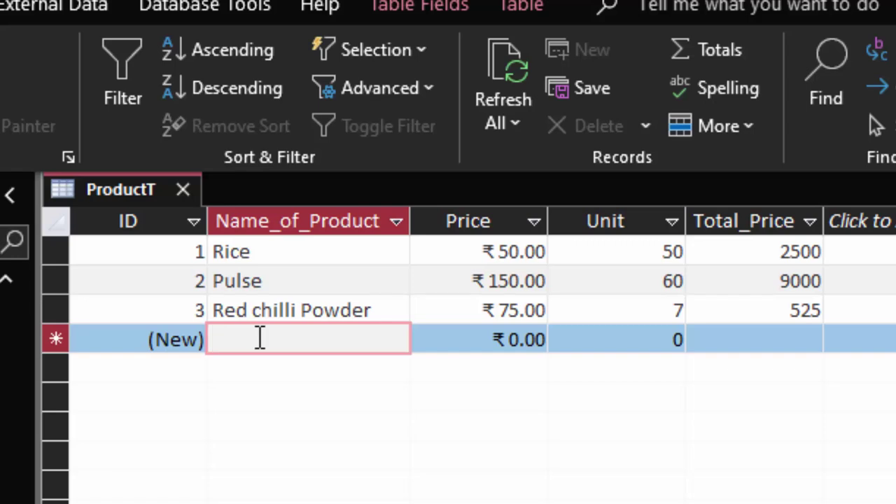
type("Ref")
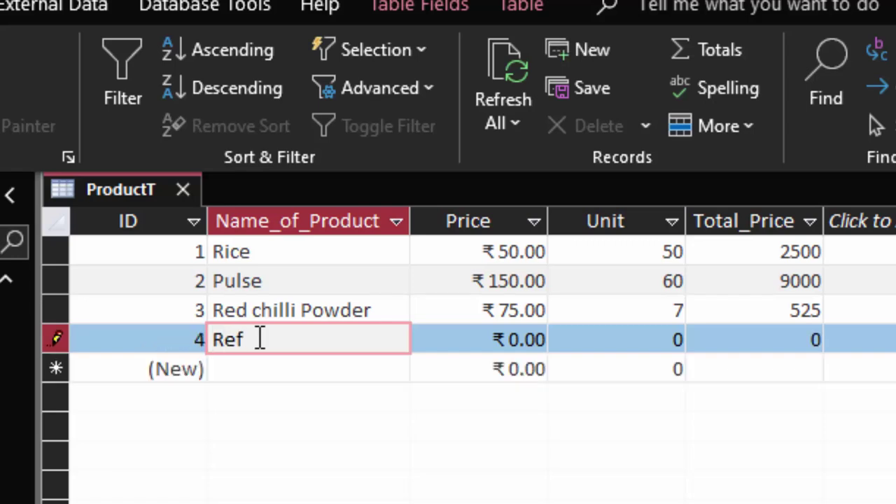
key("BackSpace")
key("BackSpace")
key("BackSpace")
type("F")
type("ort")
type("une Ref")
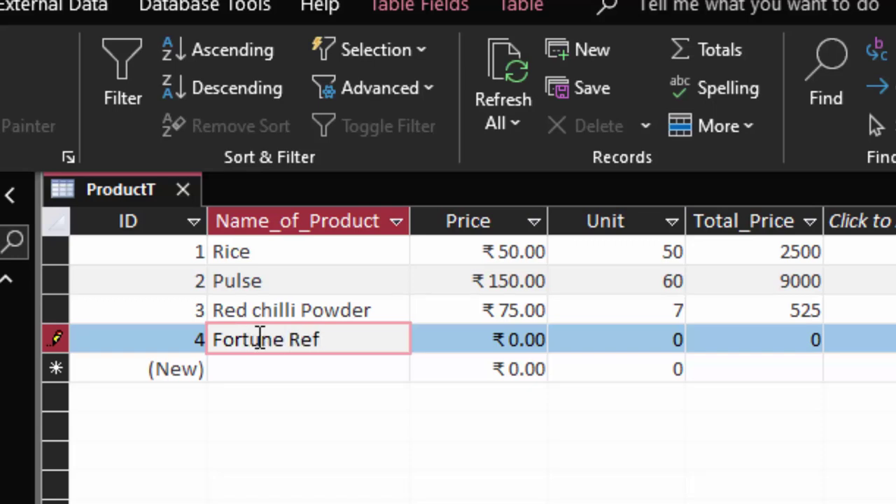
type("ined oi")
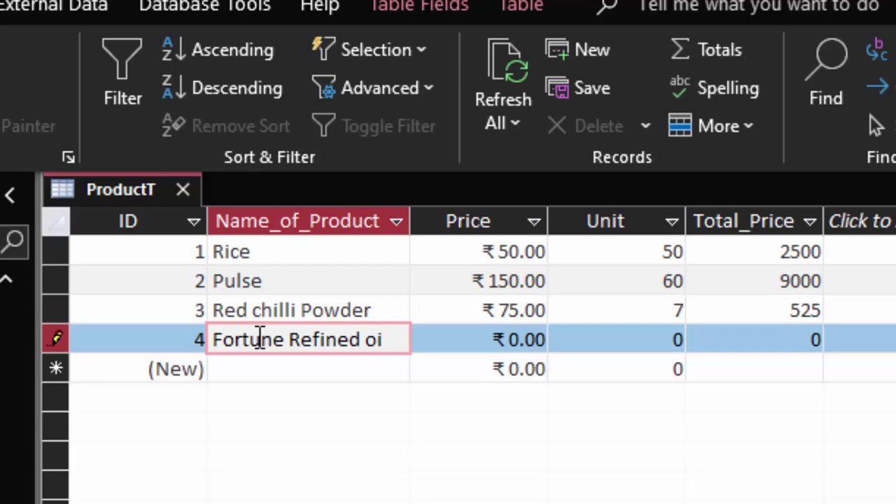
type("l")
key("Tab")
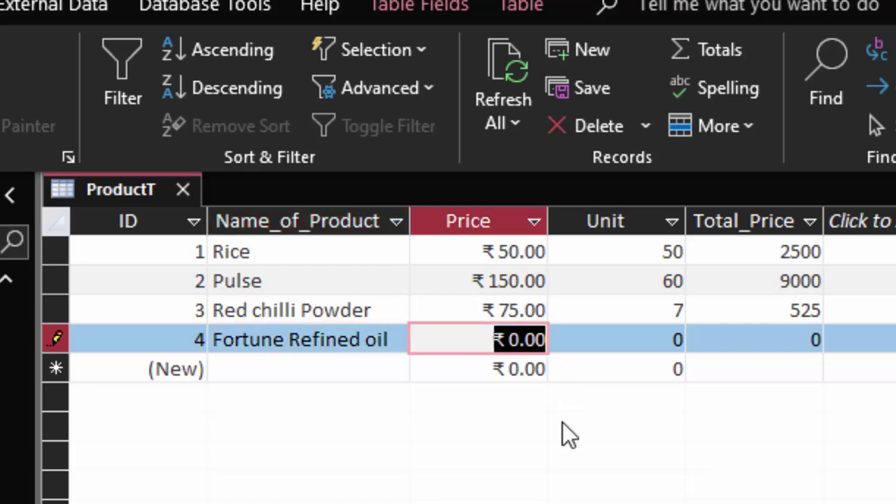
left_click(519, 340)
key("BackSpace")
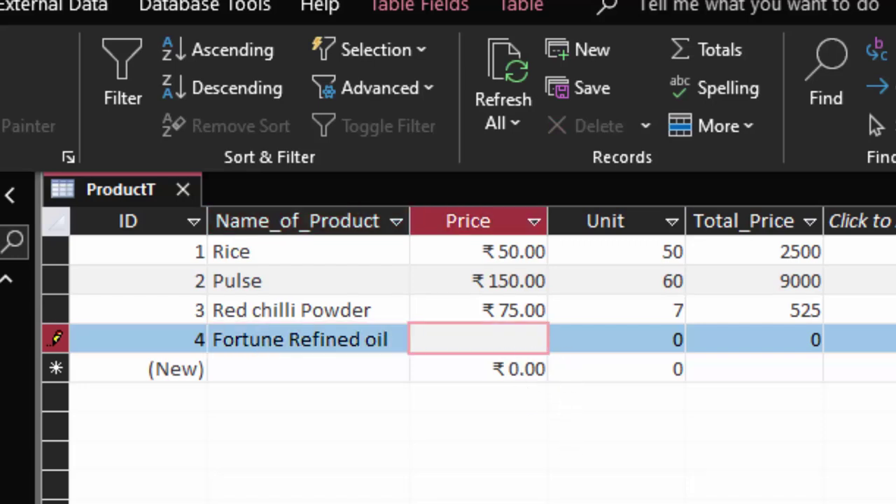
type("₹ 15")
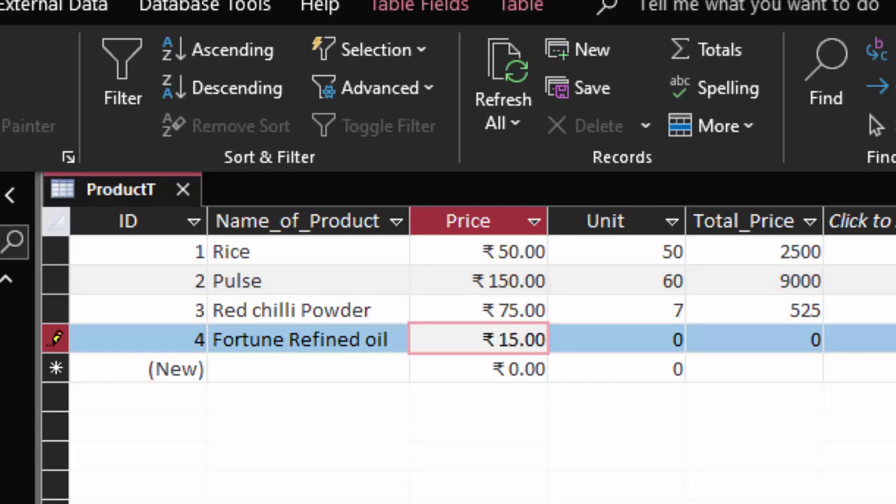
type("0")
key("Tab")
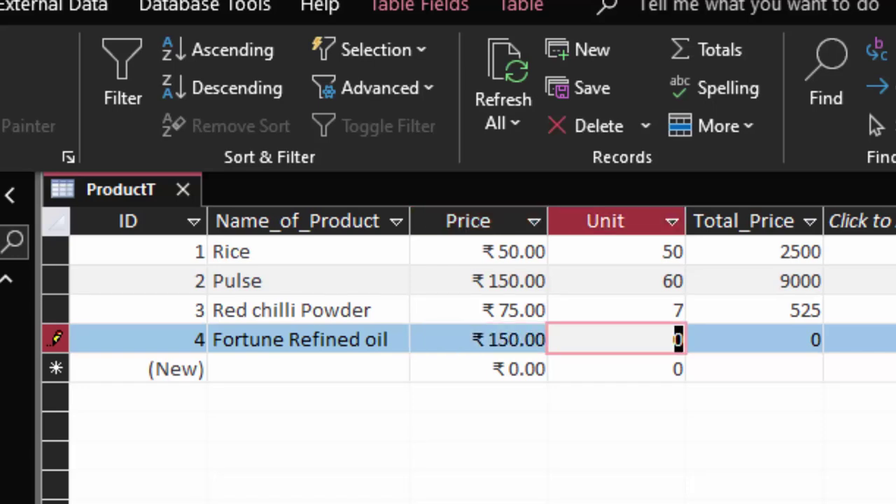
type("8")
key("Tab")
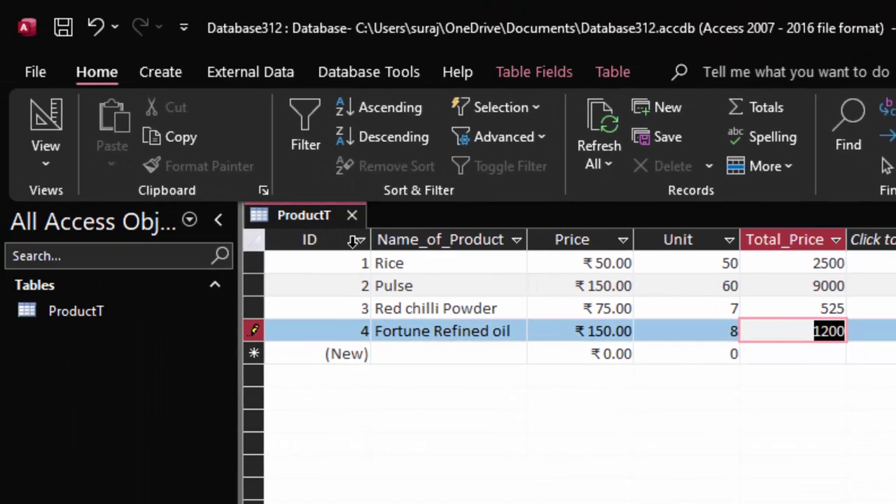
Toggle ProductT to Design view and back, then close it, saving the layout
left_click(47, 164)
left_click(85, 246)
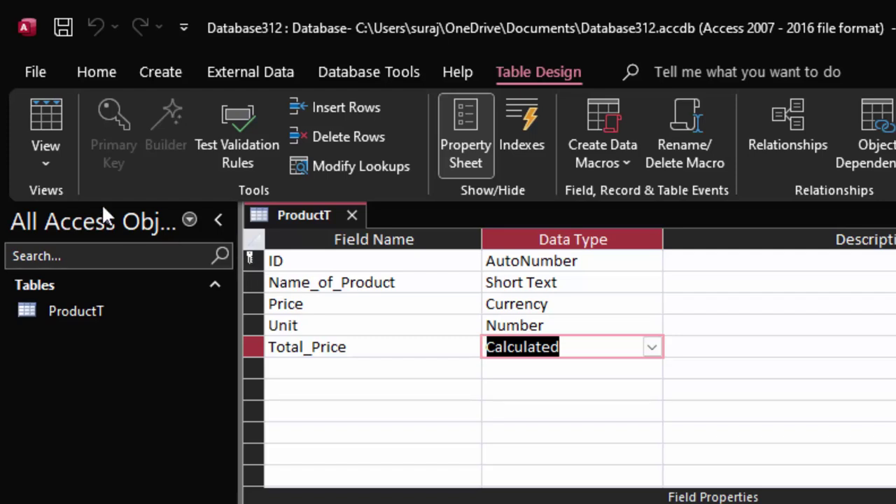
left_click(57, 102)
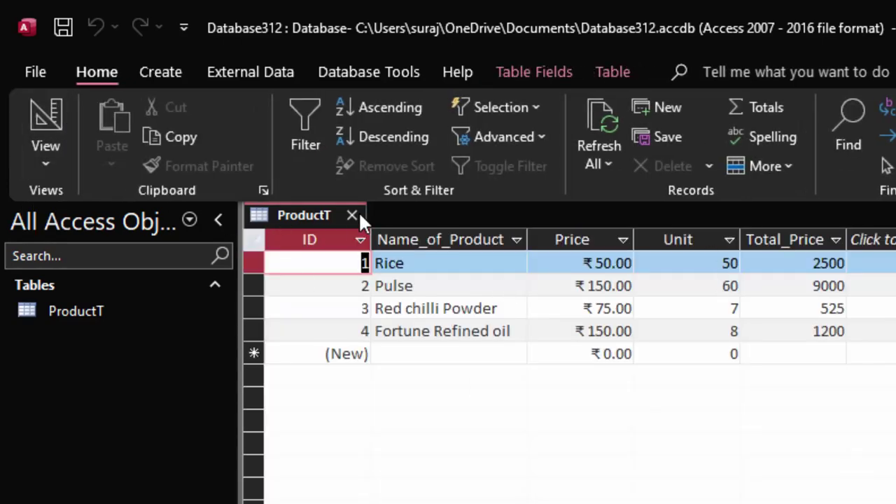
left_click(352, 215)
left_click(687, 481)
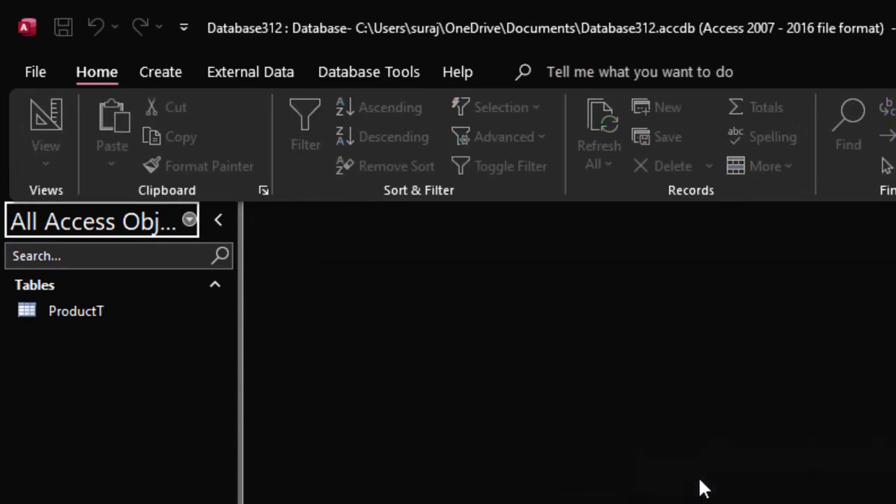
Create a new blank table and save it as CustomerT in Design view
left_click(169, 70)
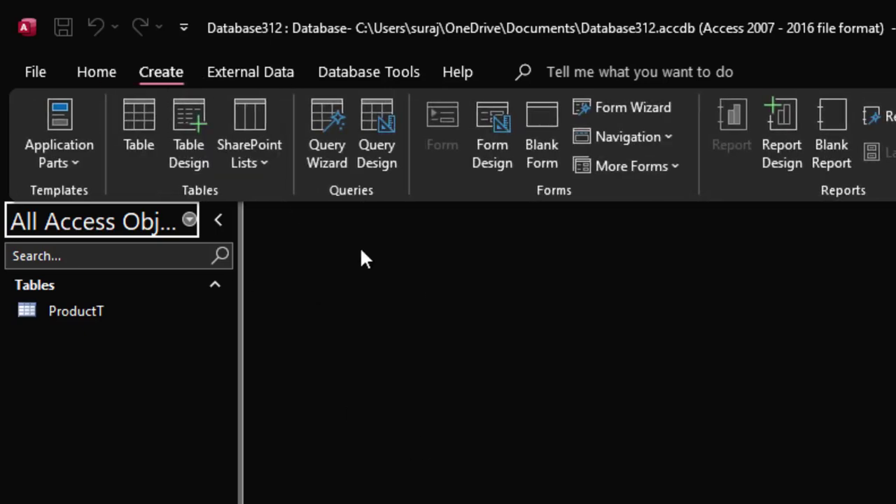
left_click(129, 119)
left_click(37, 126)
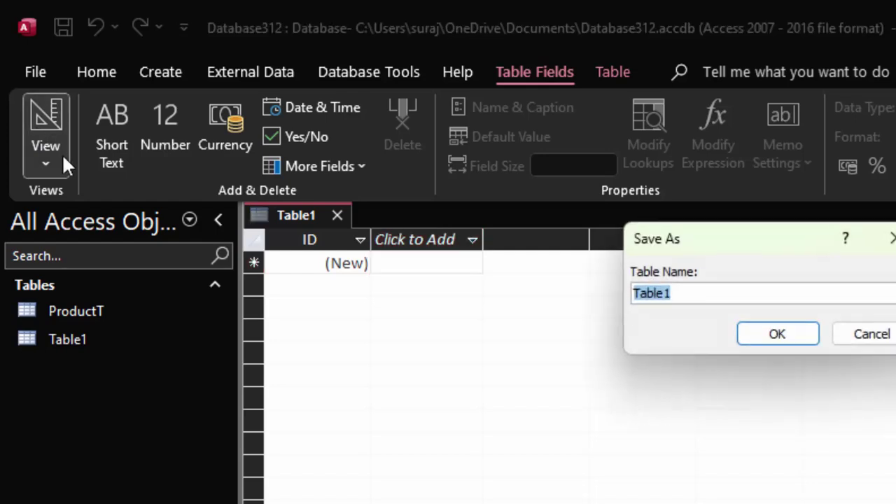
key("BackSpace")
type("Cu")
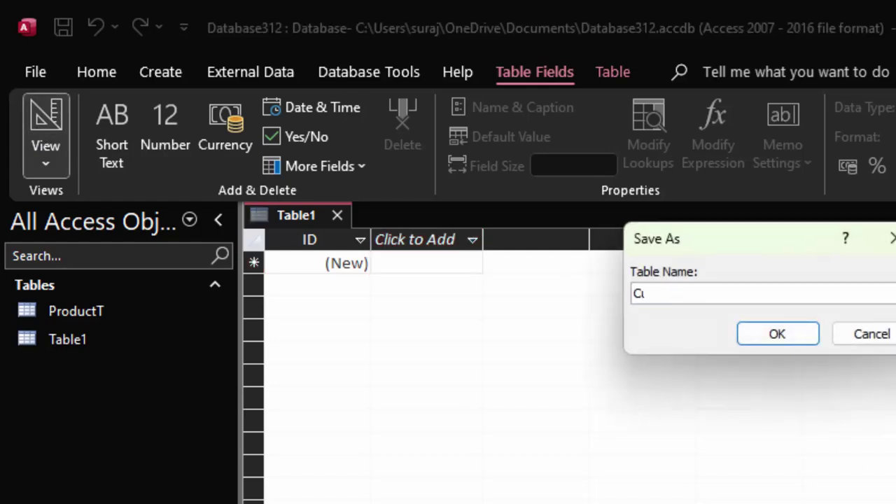
type("stomer")
type("T")
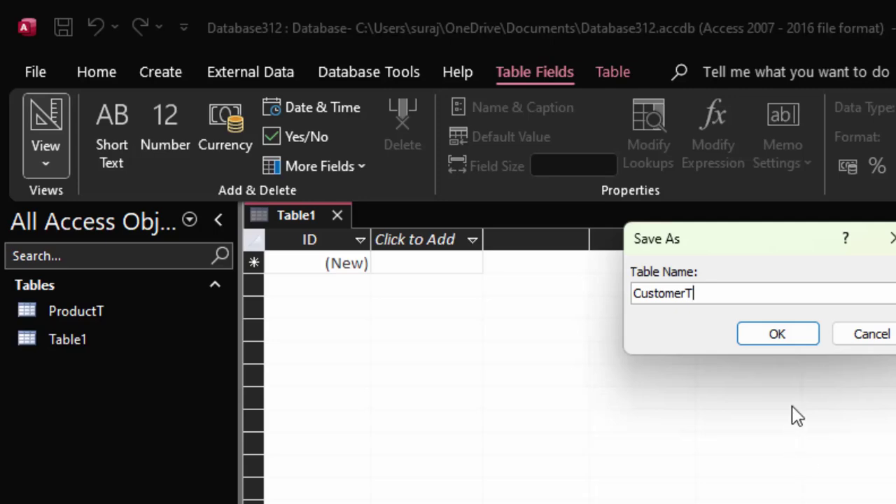
left_click(792, 337)
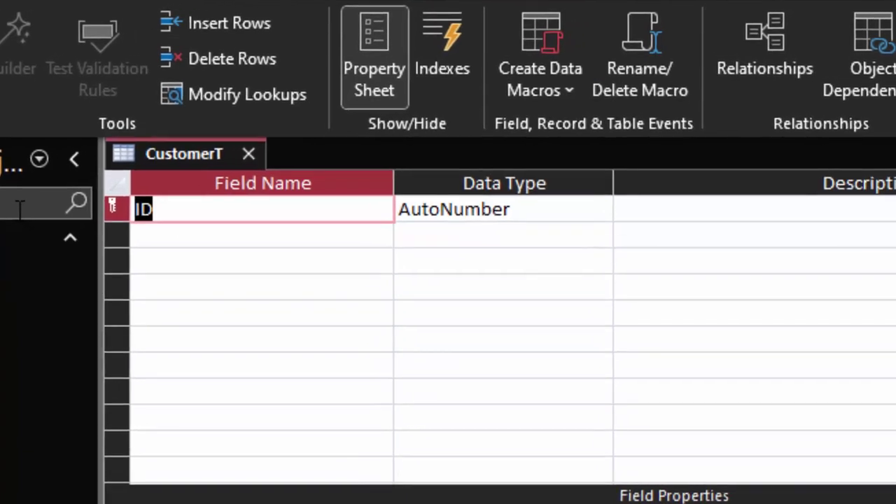
Rename the ID field to Customer_id and set its type to Short Text
key("BackSpace")
type("ust")
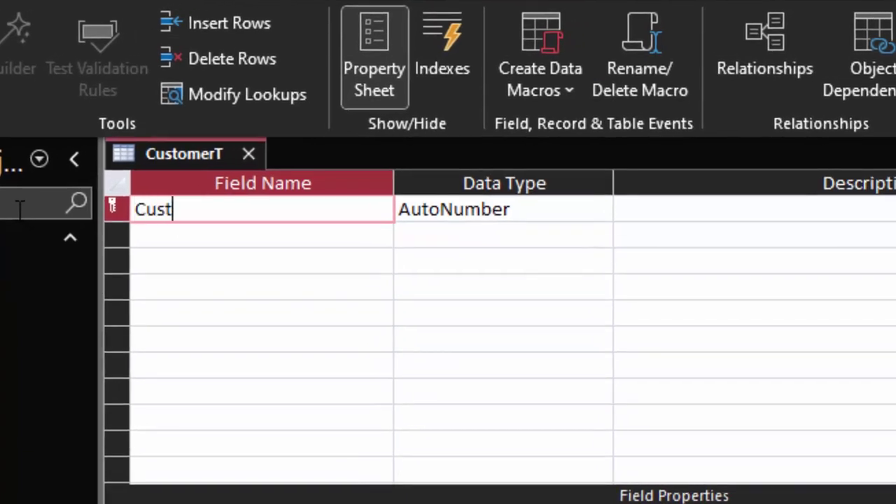
type("omer_id")
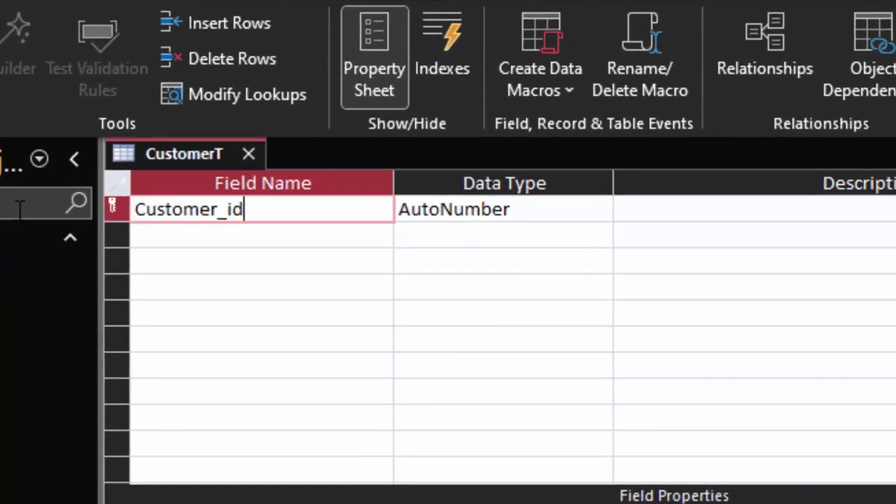
left_click(599, 209)
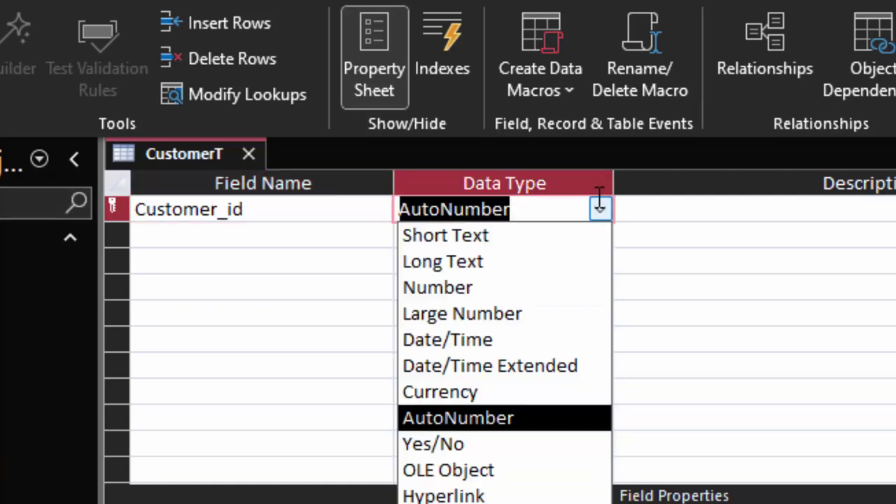
left_click(543, 250)
Add a second field named id with the Number data type
left_click(227, 237)
type("i")
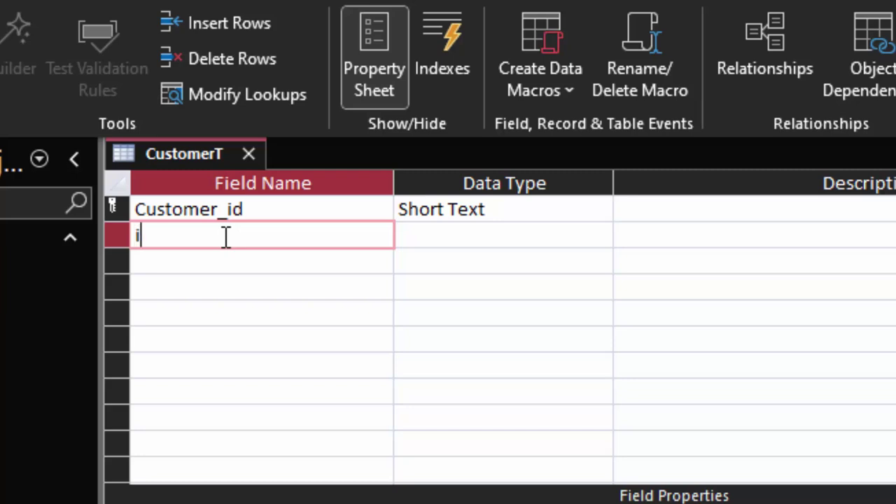
type("d")
left_click(468, 236)
left_click(598, 238)
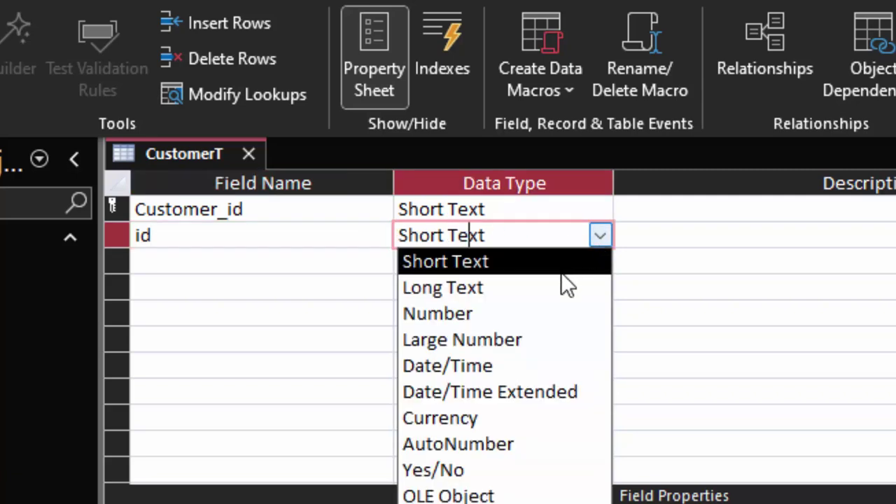
left_click(550, 316)
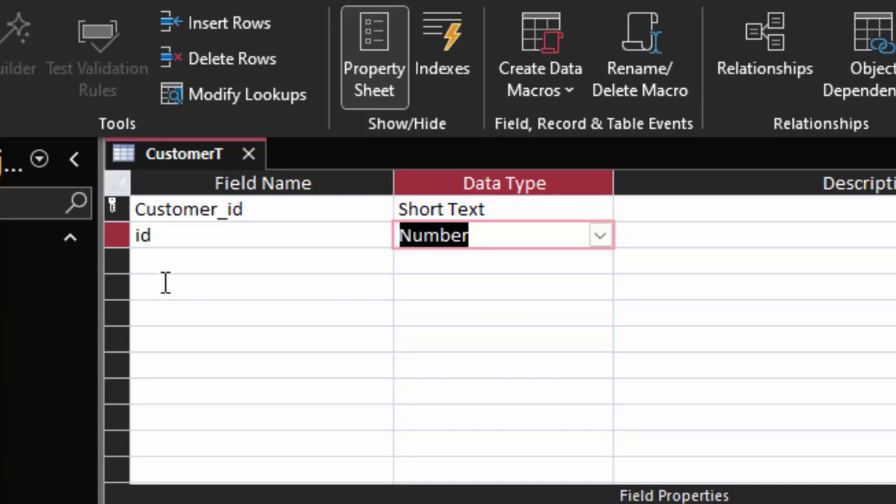
Open ProductT in Design view, then bring CustomerT's Design view back up
right_click(21, 304)
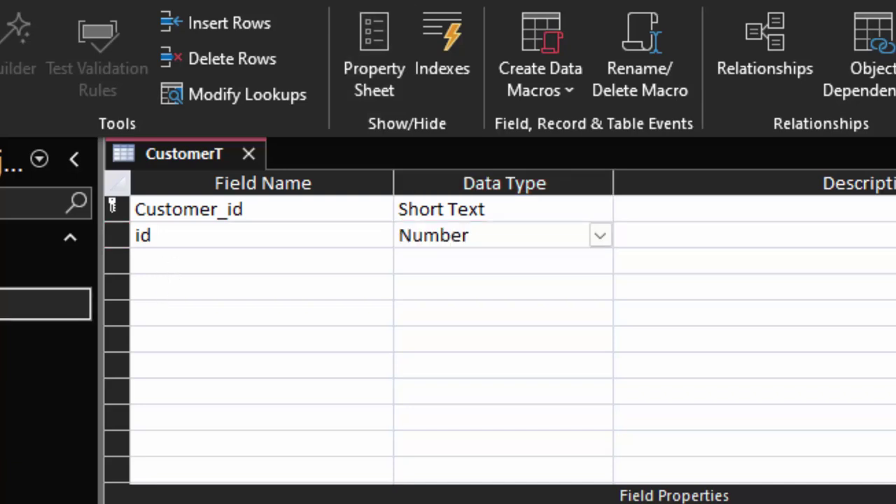
left_click(60, 373)
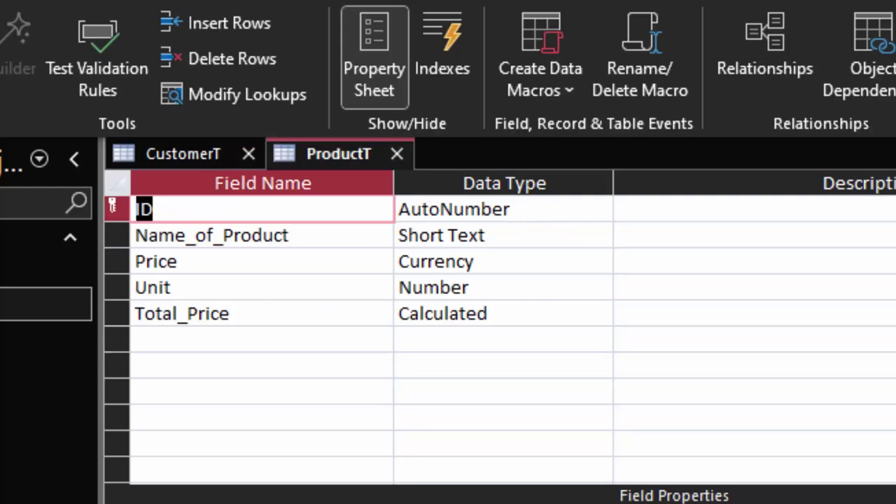
right_click(9, 270)
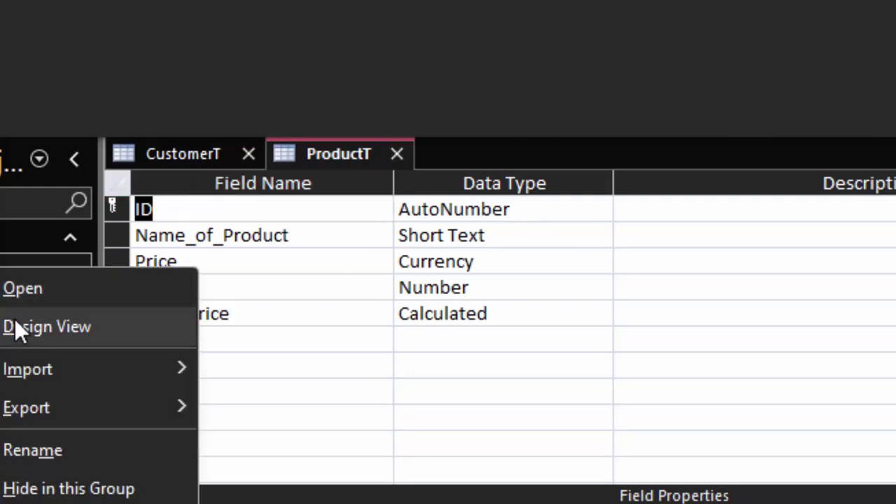
left_click(14, 321)
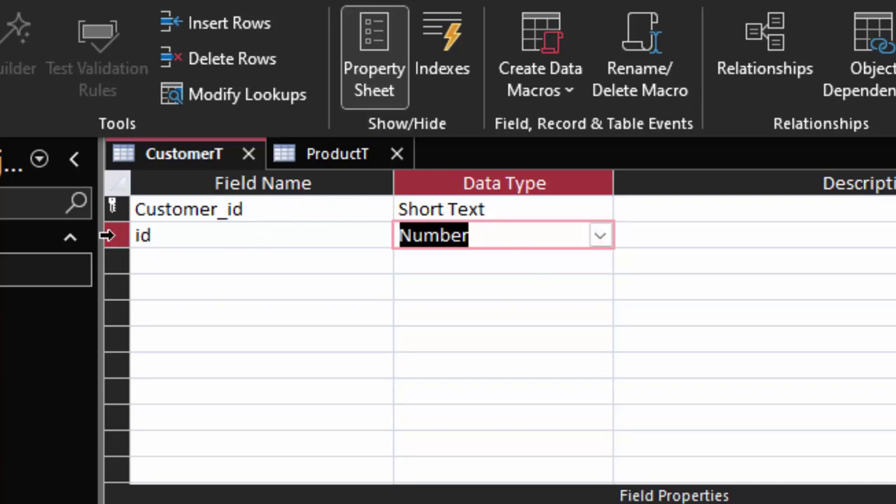
Add Name_of_customer and City fields to CustomerT as Short Text
left_click(203, 259)
type("Na")
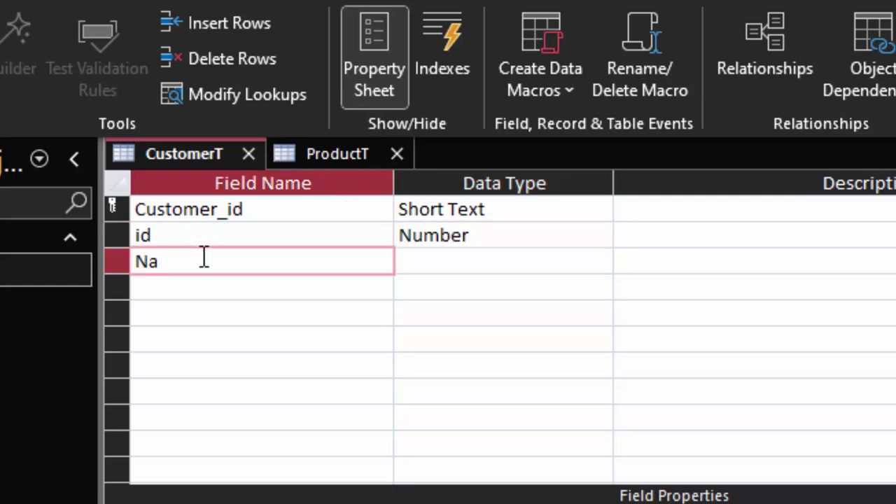
type("me_df_")
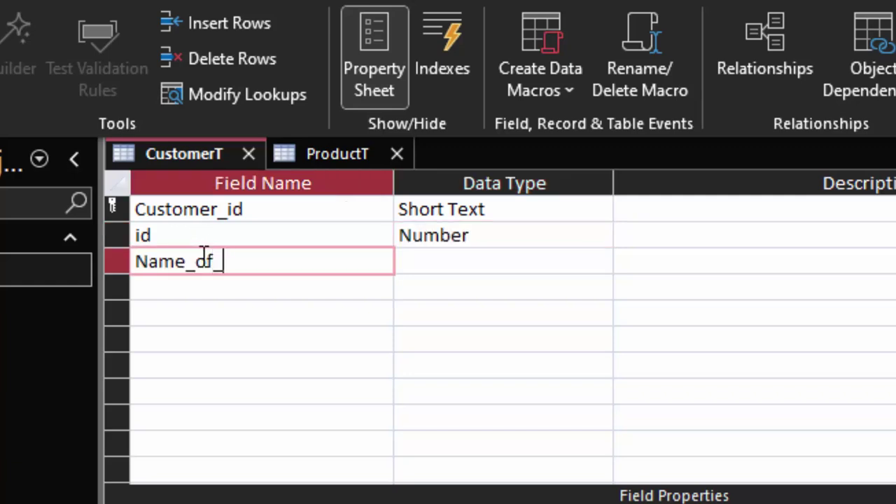
type("cust")
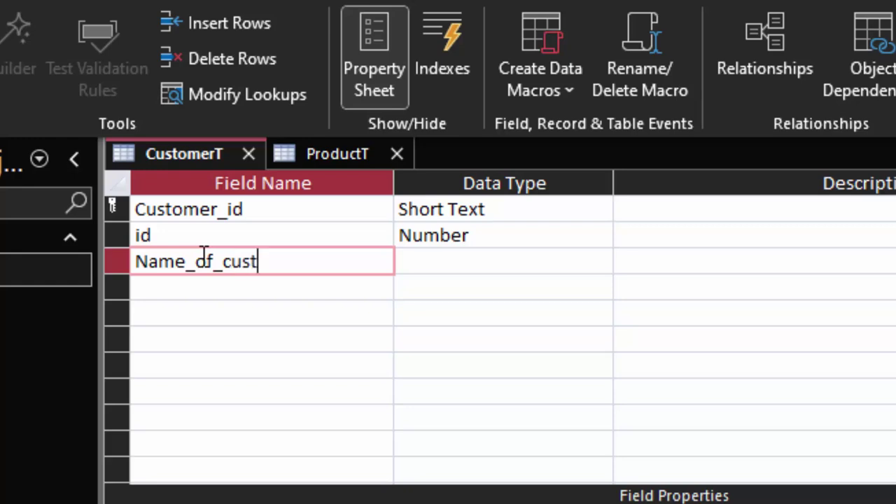
type("omer")
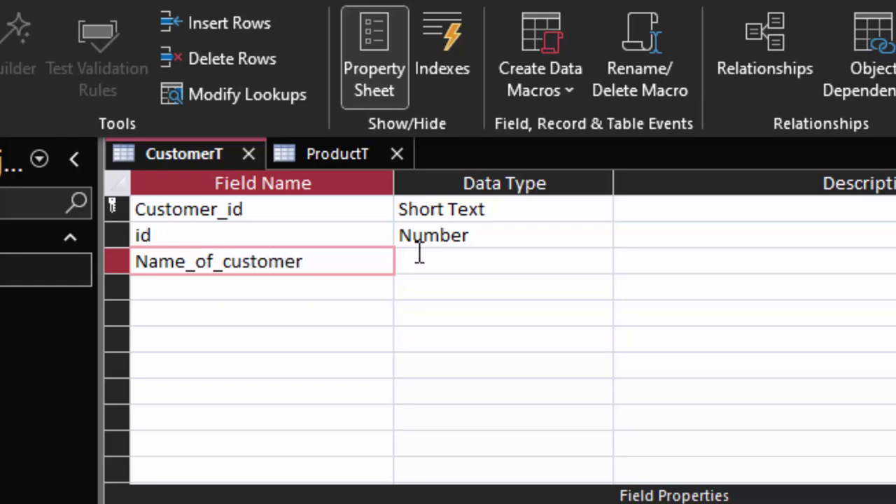
left_click(454, 260)
left_click(186, 294)
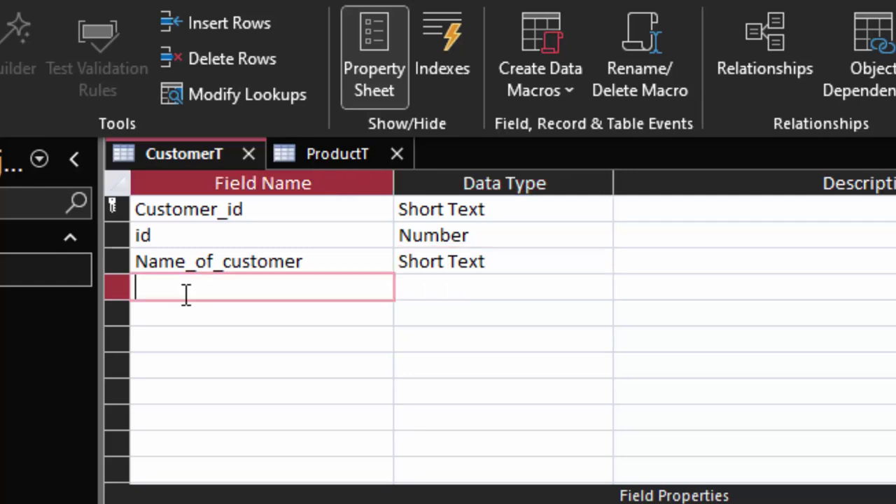
type("City")
left_click(564, 278)
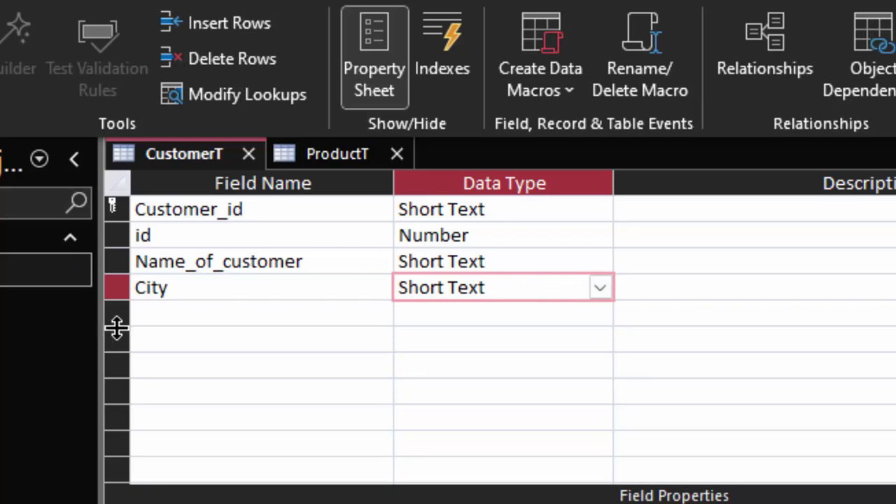
Add a State field, keeping its Short Text data type
left_click(159, 316)
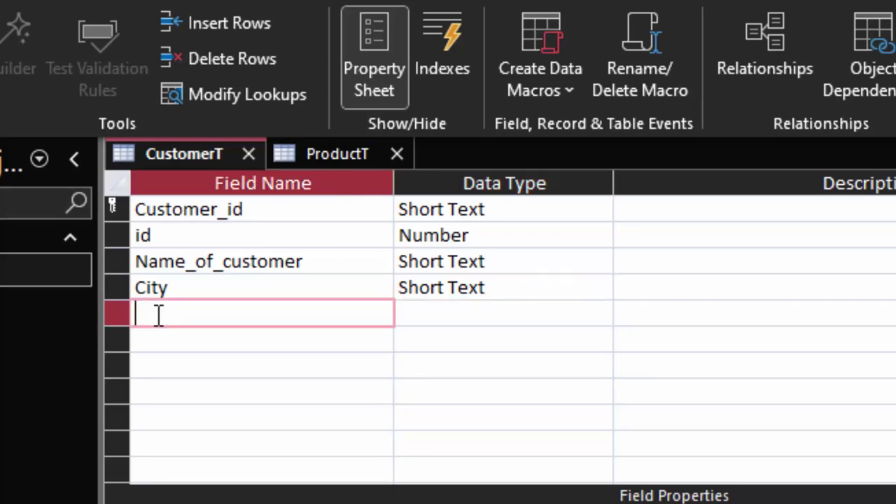
type("State")
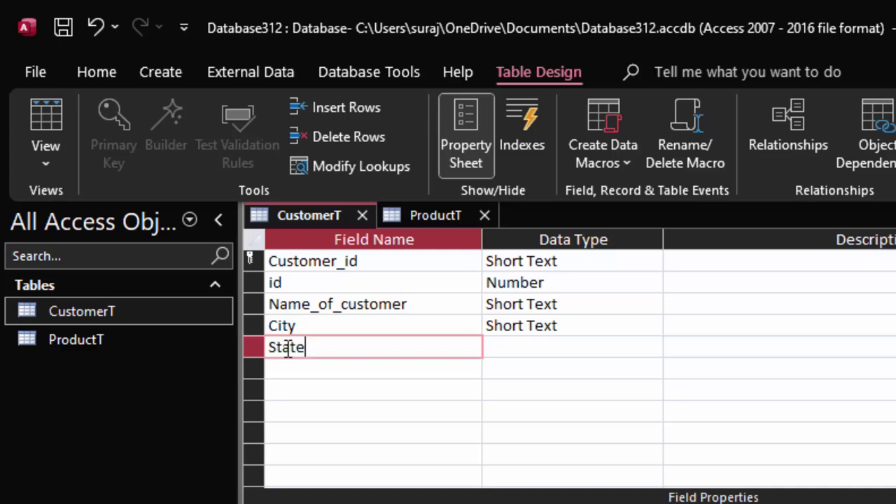
left_click(580, 339)
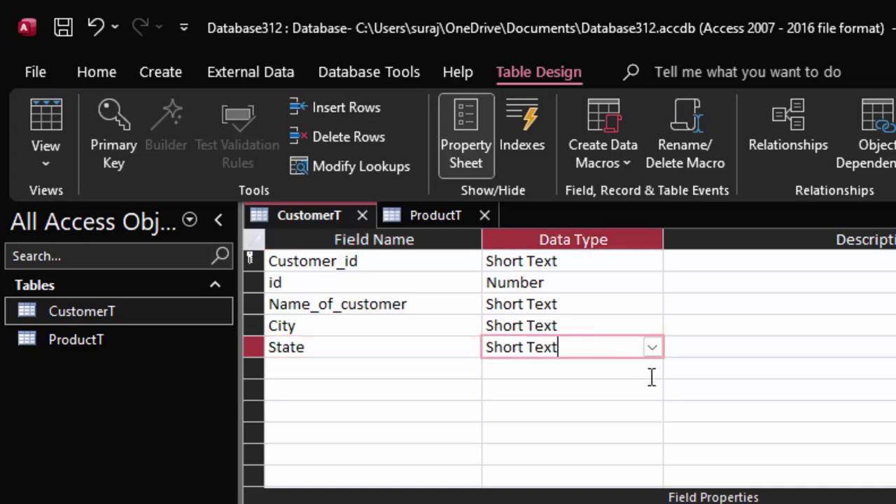
left_click(51, 121)
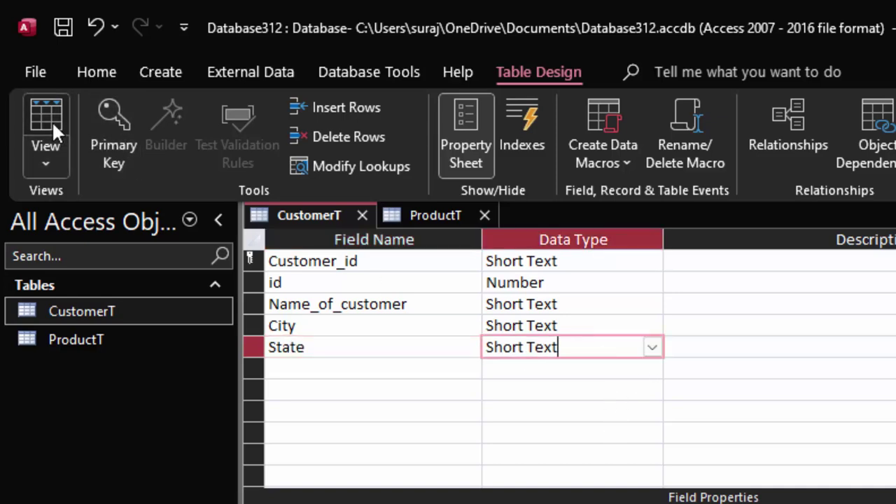
Save CustomerT, widen the Customer_id column, and enter the first customer ID and id 1
left_click(735, 489)
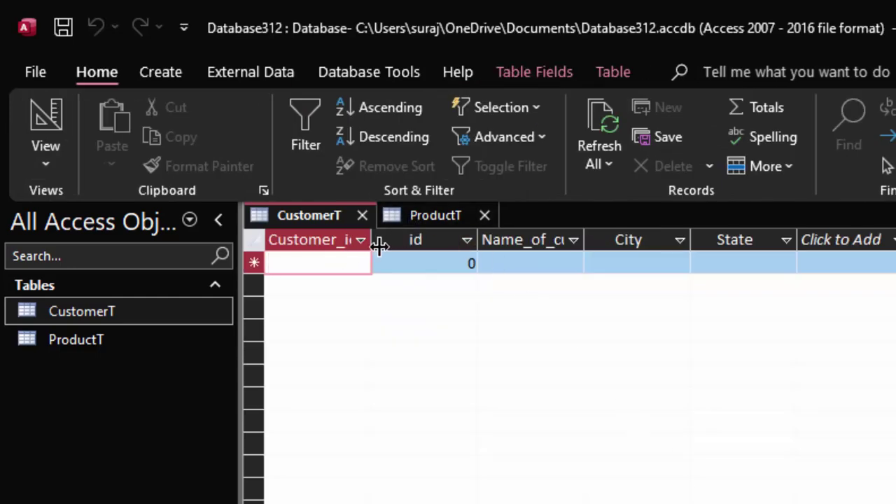
left_click_drag(399, 257, 412, 257)
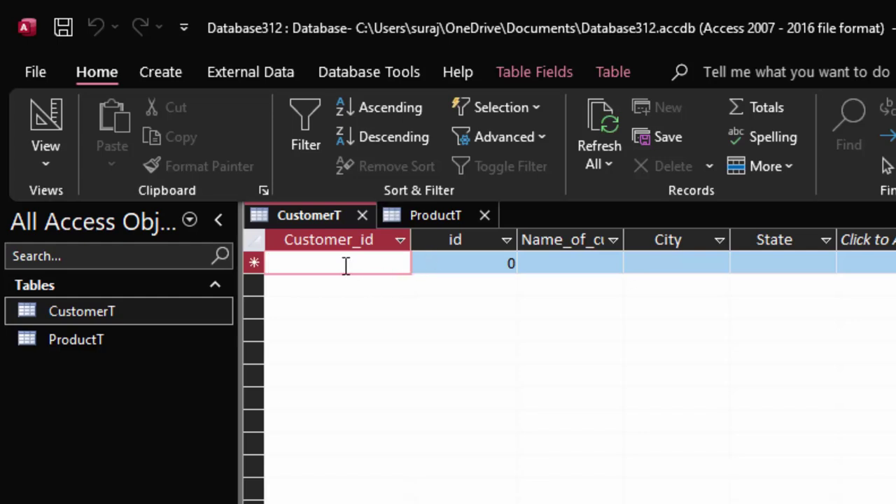
type("a")
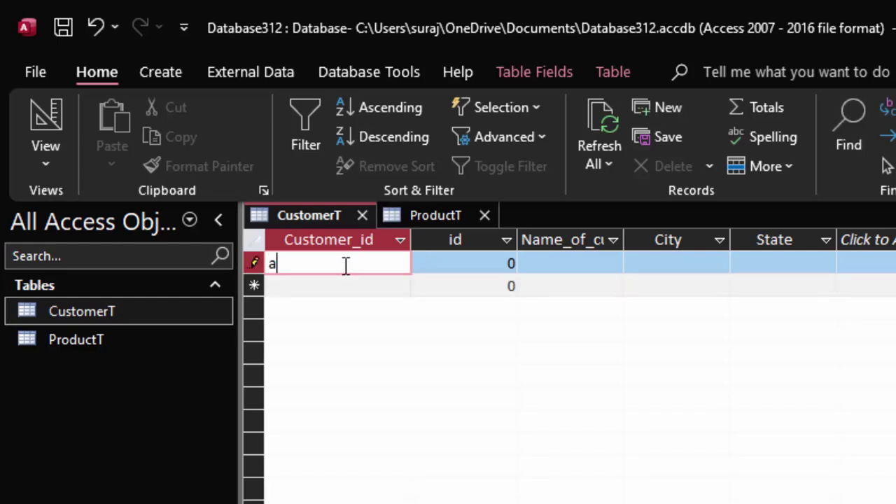
type("01")
key("Tab")
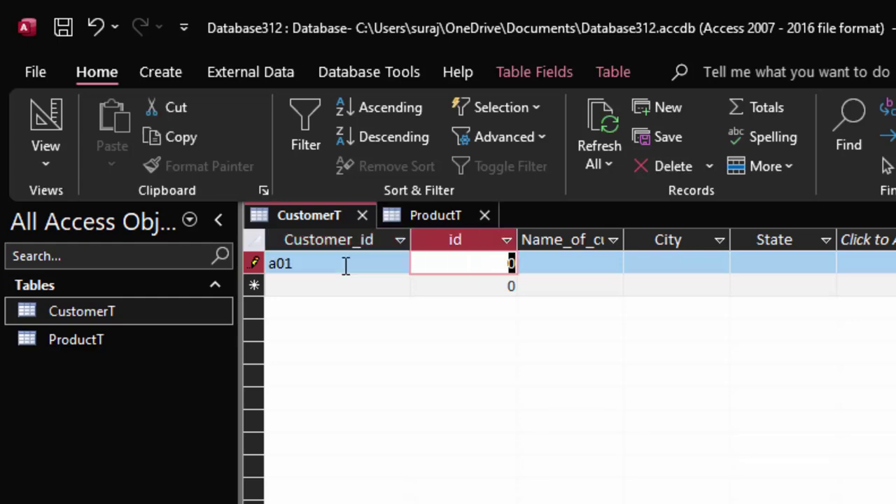
type("1")
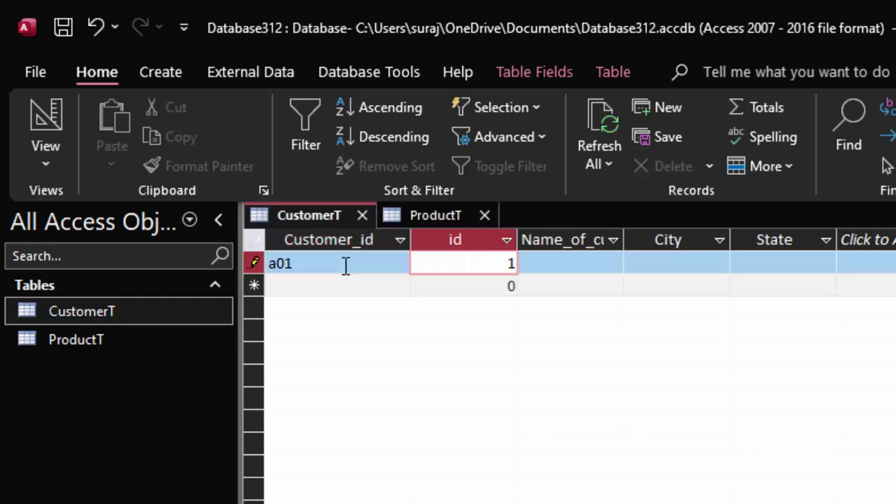
Widen Name_of_customer and enter the first customer's name, city Deoria and state UP
double_click(147, 350)
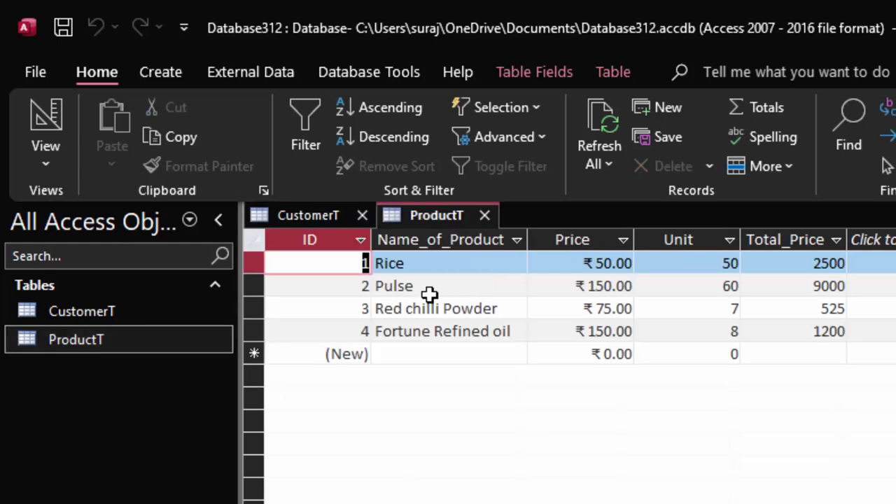
left_click(321, 212)
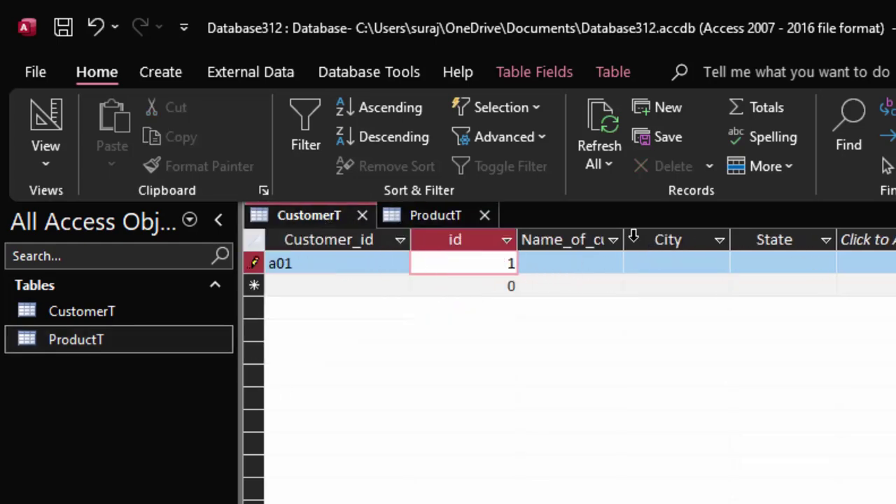
left_click_drag(623, 238, 680, 291)
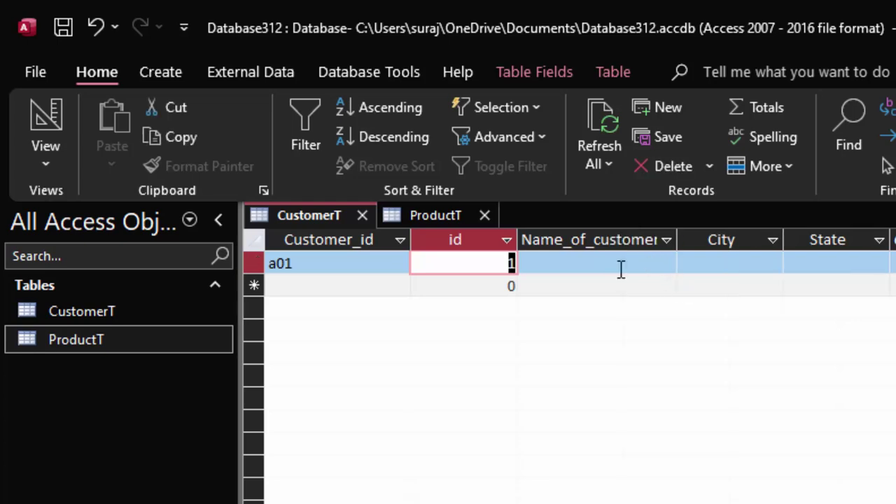
left_click(621, 268)
type("Ra")
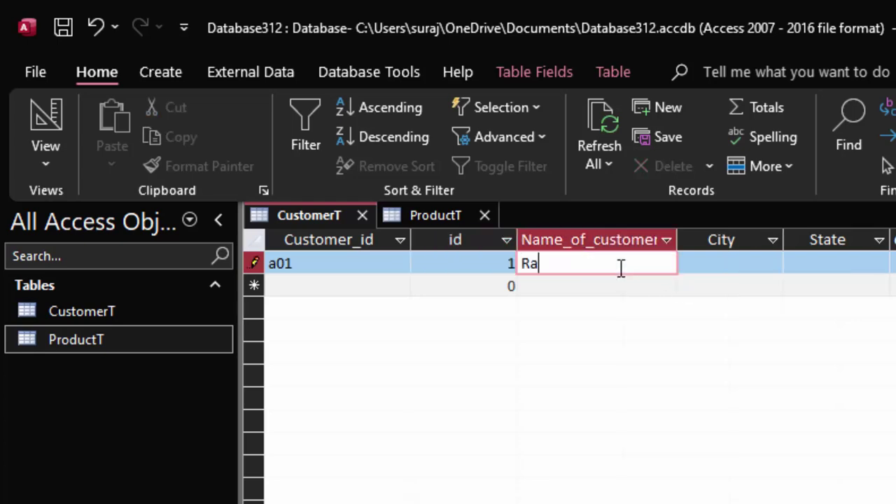
type("m")
key("Tab")
type("Deoria")
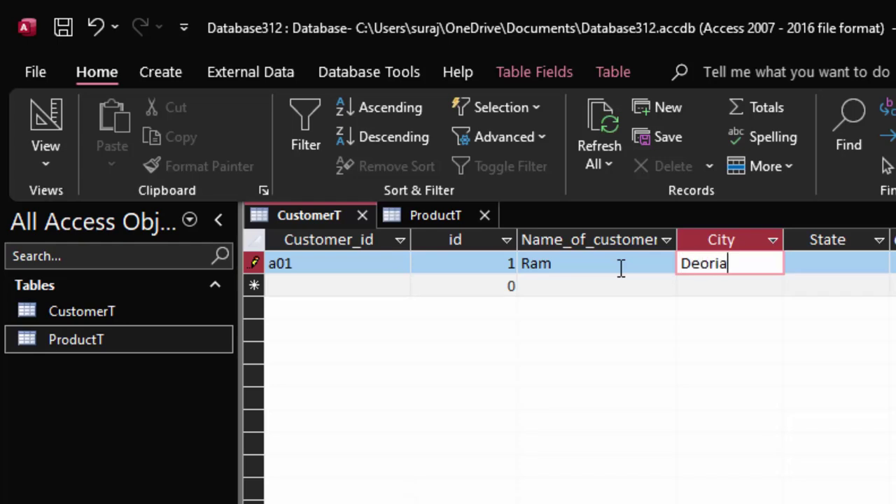
key("Tab")
type("U")
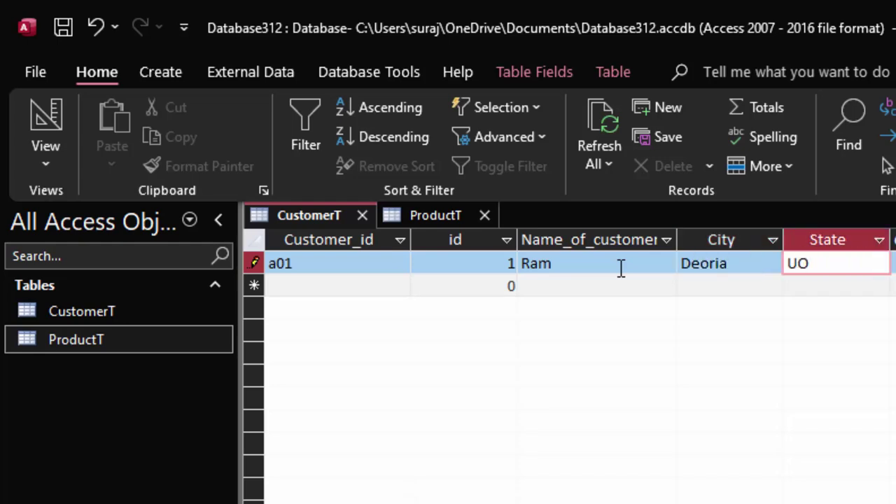
type("P")
key("Tab")
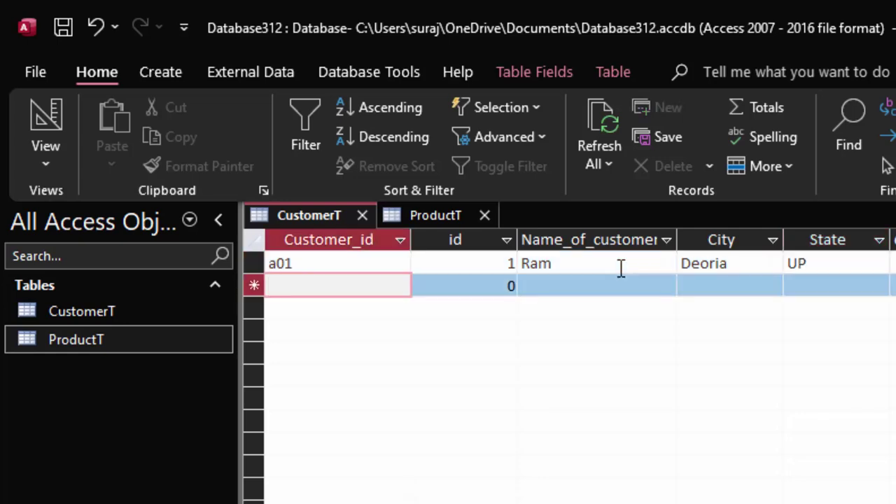
Correct the first record's customer ID to uppercase and save the record
left_click(272, 263)
key("BackSpace")
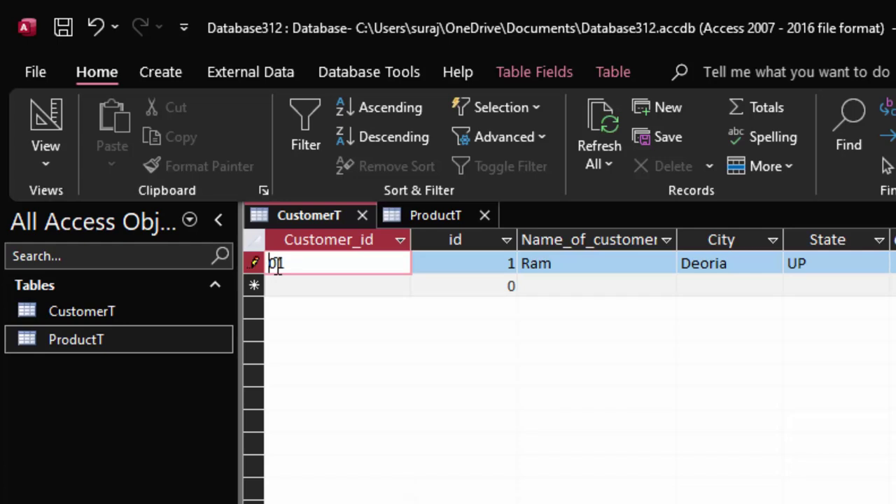
type("A")
left_click(297, 286)
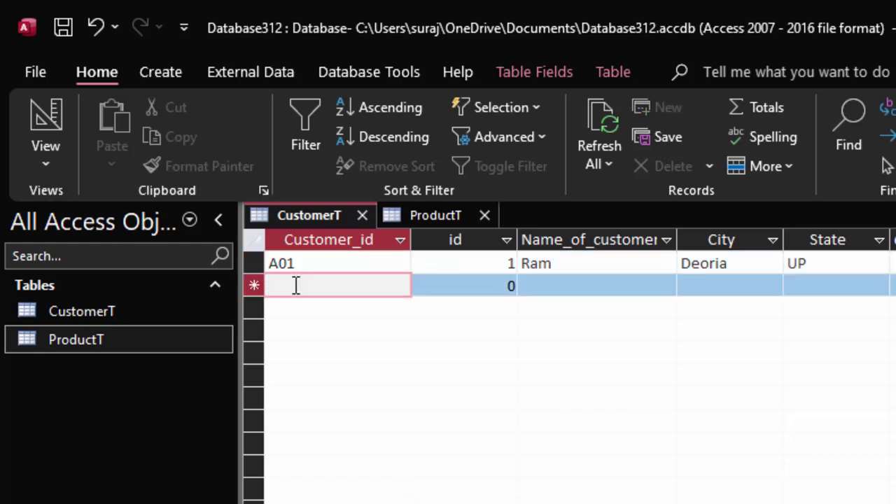
Add the second customer record with its customer ID, id 2, name, city Deoria and state UP
type("A02")
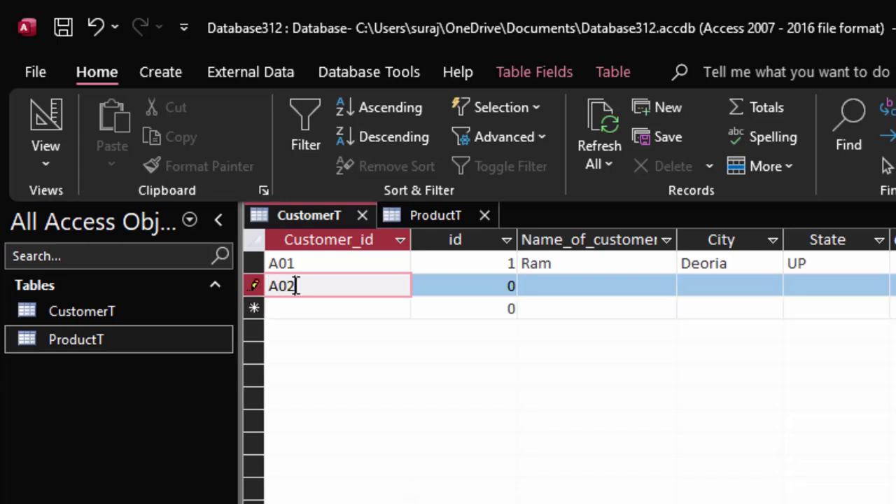
key("Tab")
type("2")
key("Tab")
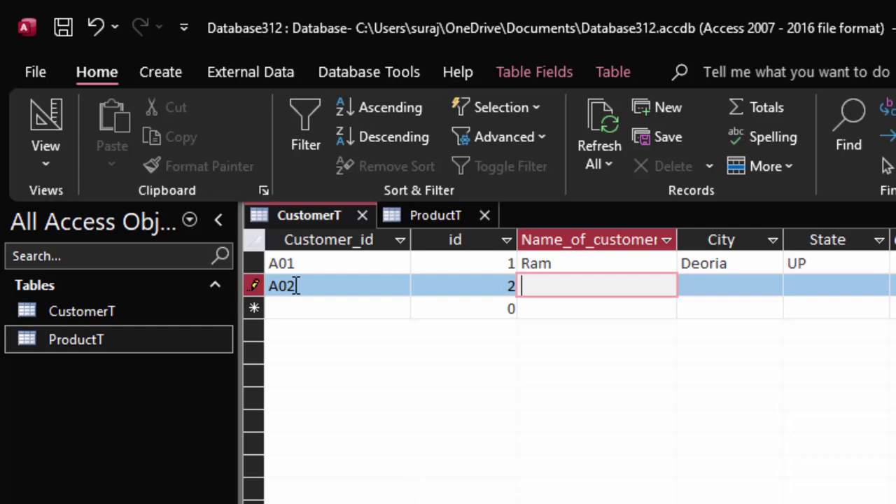
type("Lakshm")
type("an")
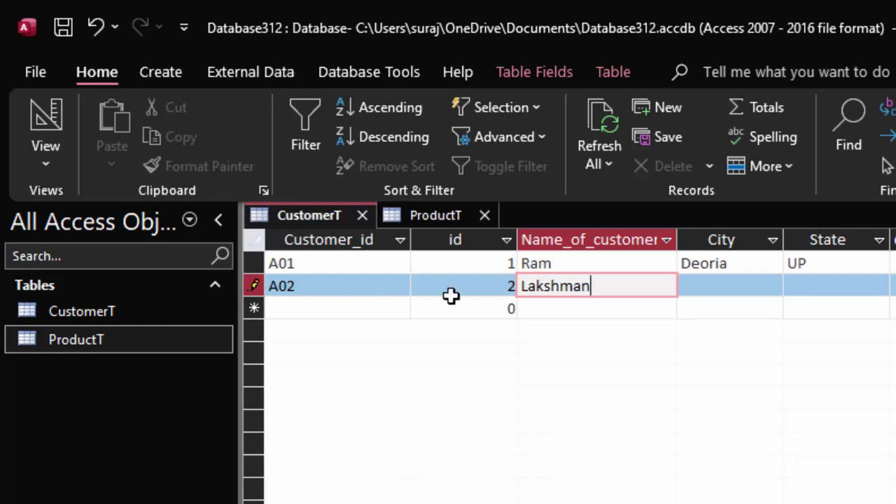
left_click(741, 280)
type("Deoria")
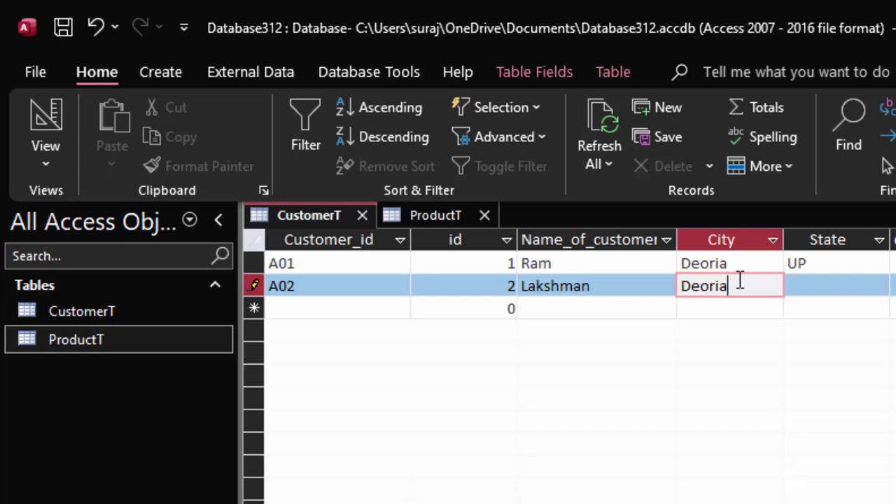
key("Tab")
type("UP")
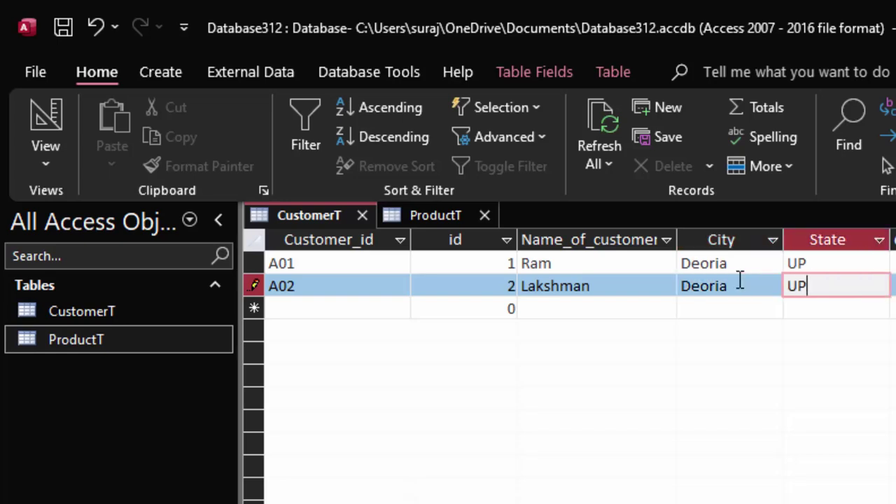
key("Tab")
Enter the third customer record with its customer ID, id 3, city Deoria and state UP
type("A")
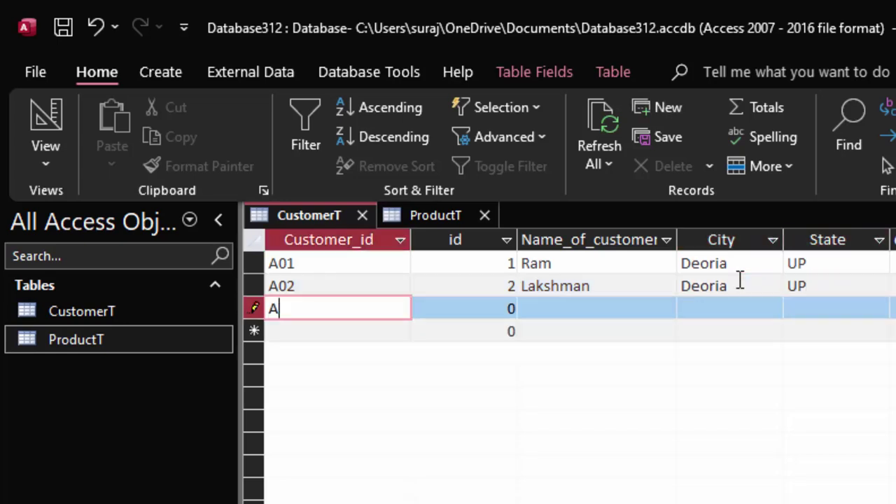
type("03")
key("Tab")
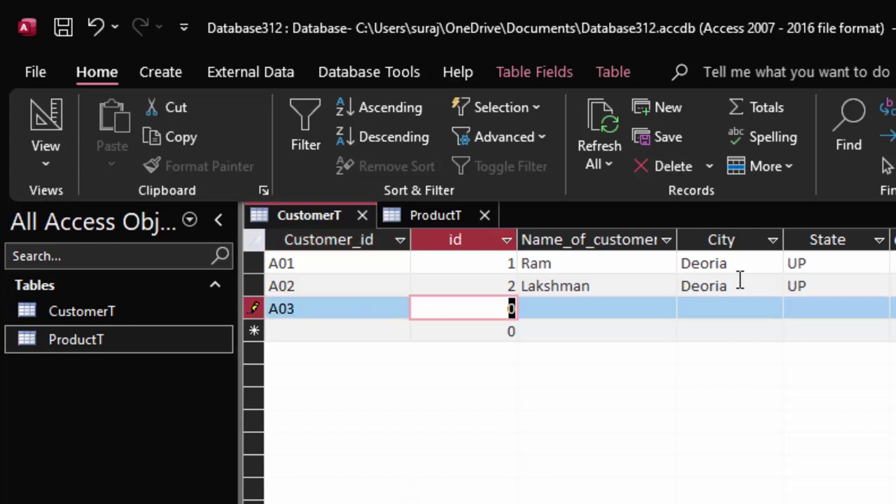
type("3")
key("Tab")
type("Esha")
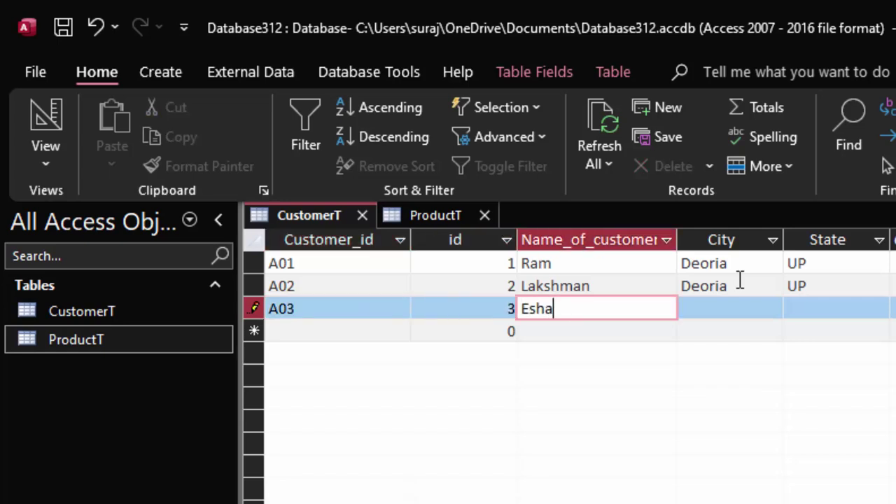
key("Tab")
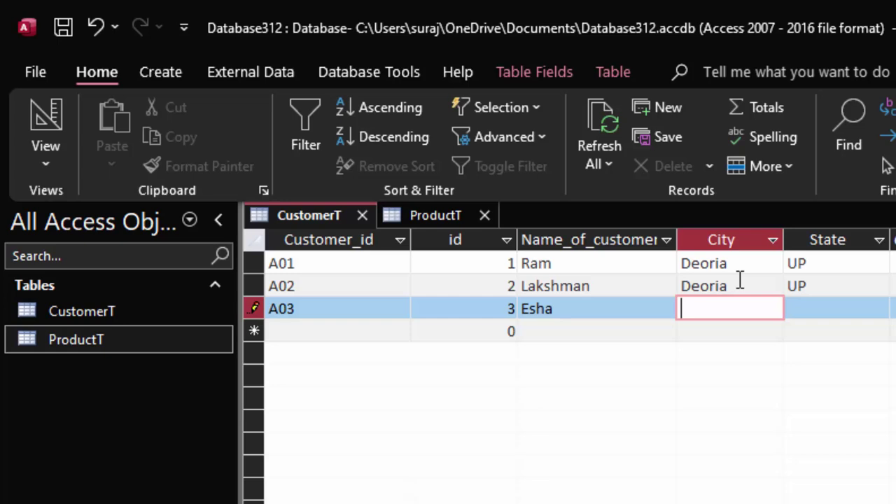
type("Deoria")
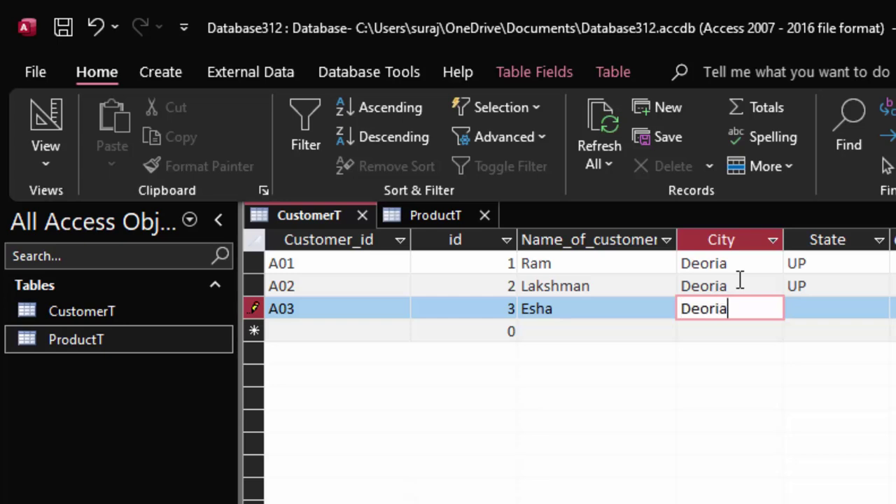
key("Tab")
type("UP")
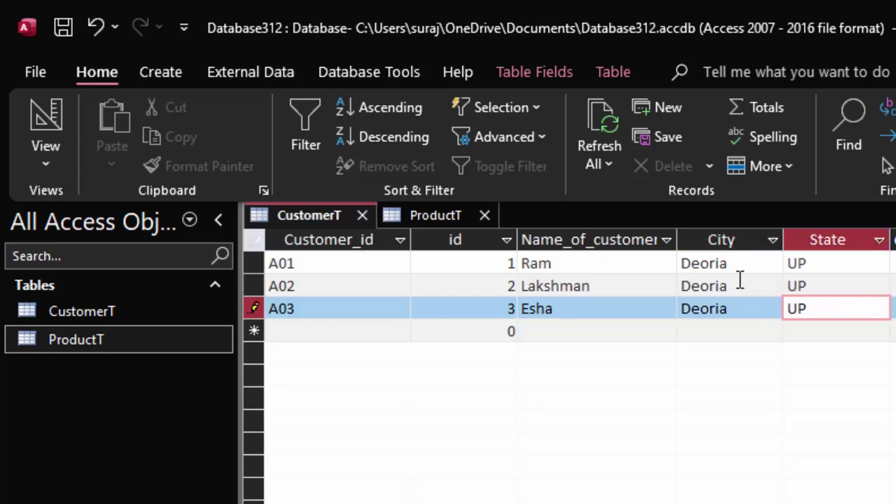
Close CustomerT and ProductT, saving the layout, and add both tables to the Relationships window
left_click(362, 215)
left_click(688, 482)
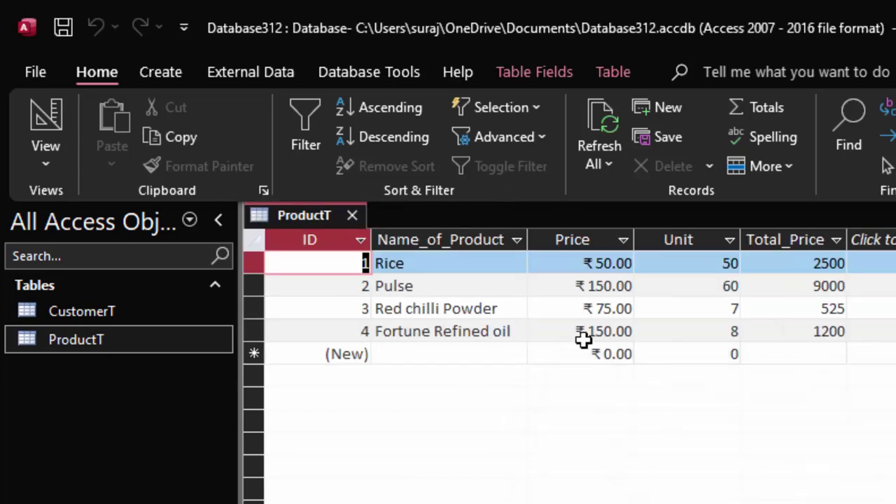
left_click(351, 216)
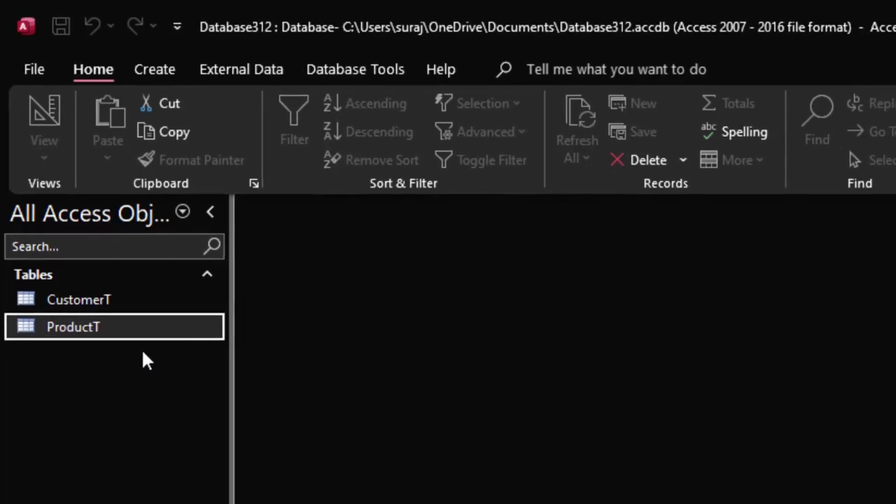
left_click(344, 73)
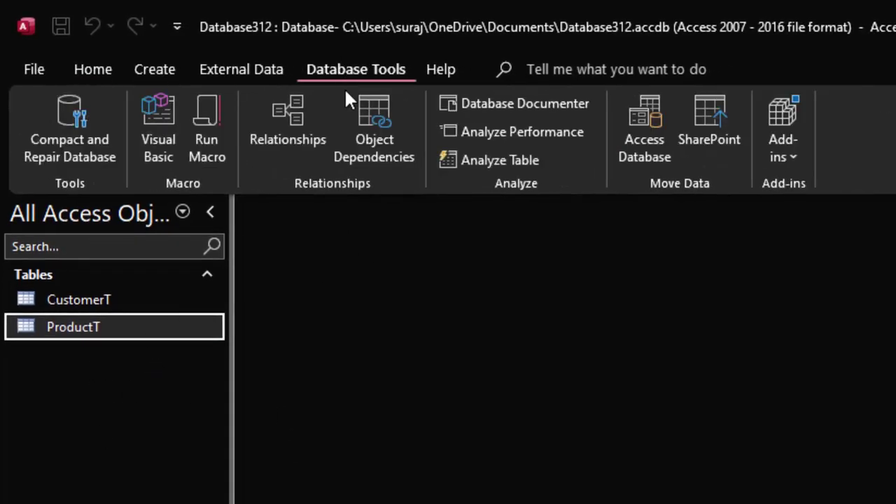
left_click(294, 122)
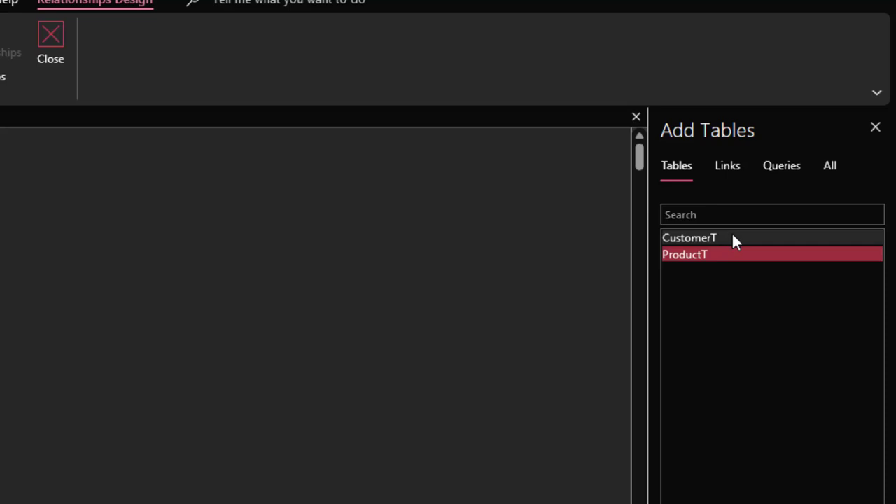
left_click_drag(730, 235, 290, 243)
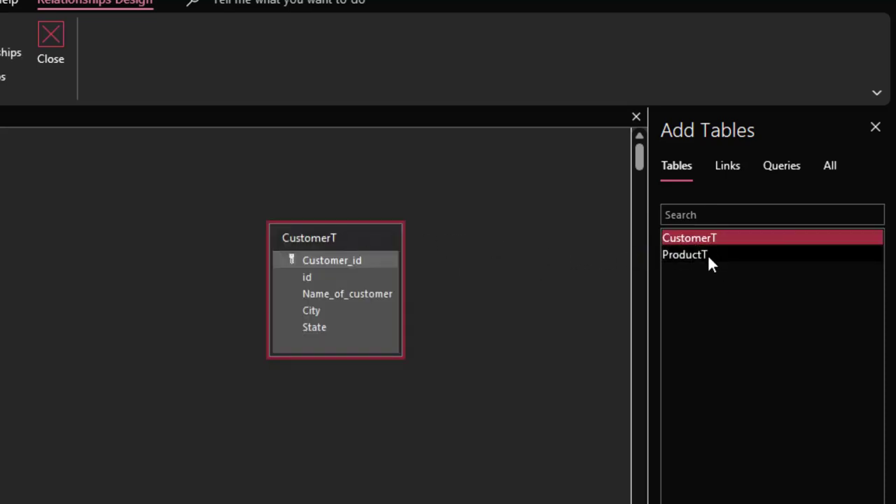
left_click_drag(708, 255, 37, 248)
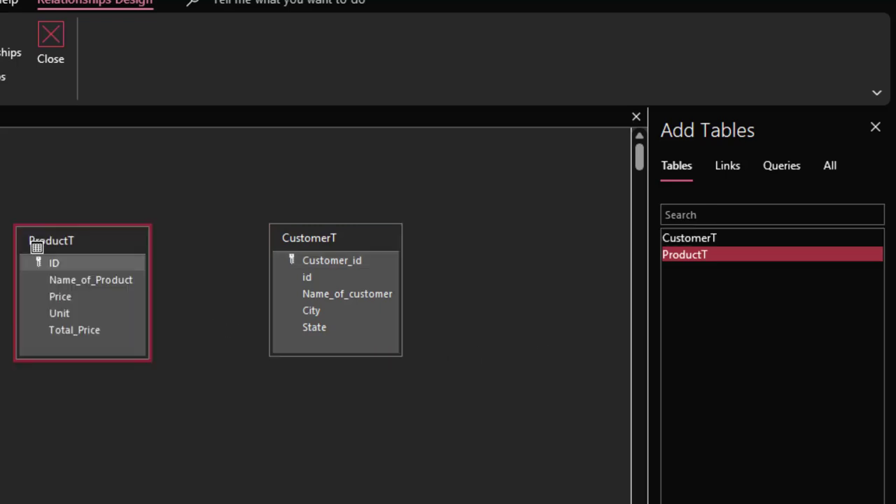
Link ProductT's ID to CustomerT's id with referential integrity and cascading updates and deletes
left_click(69, 263)
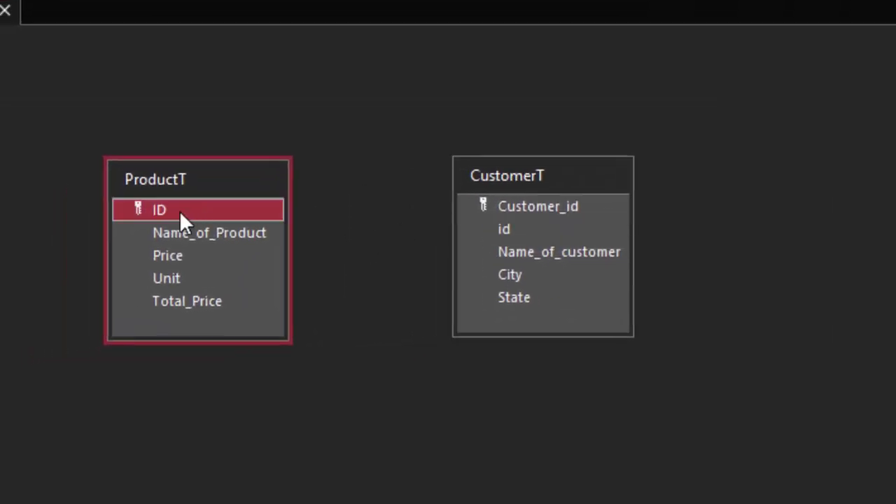
left_click_drag(179, 210, 515, 227)
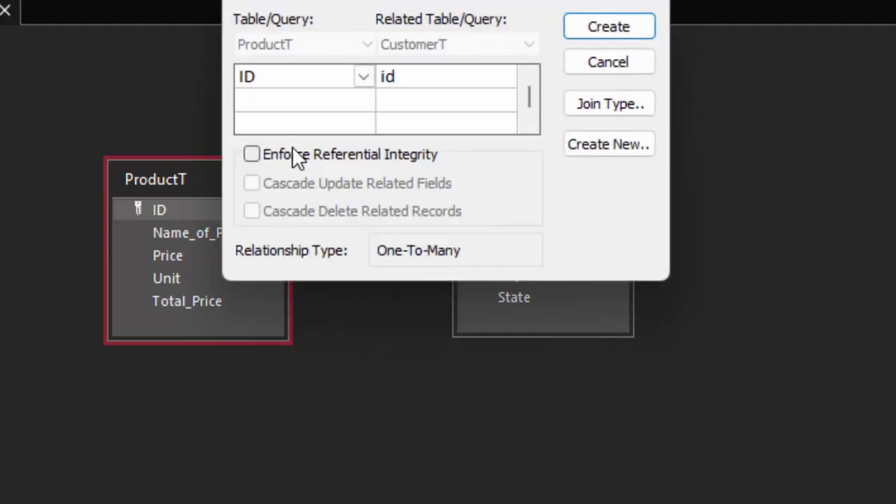
left_click(292, 154)
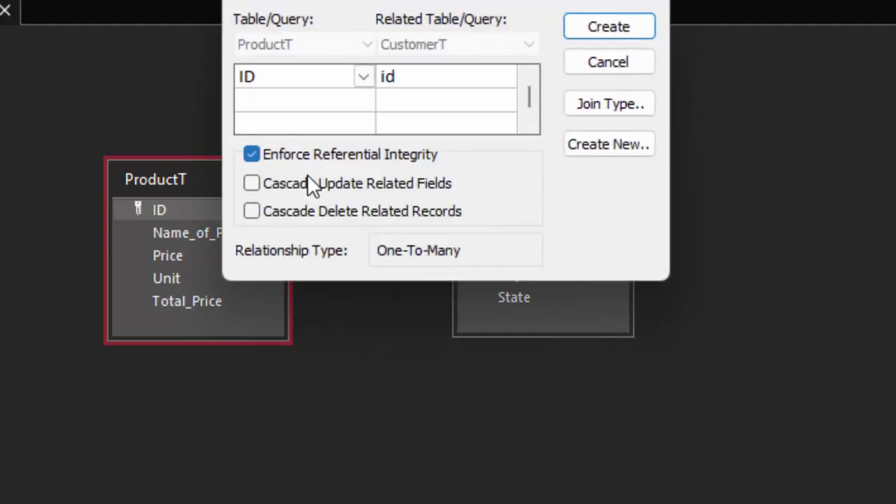
left_click(311, 181)
left_click(313, 210)
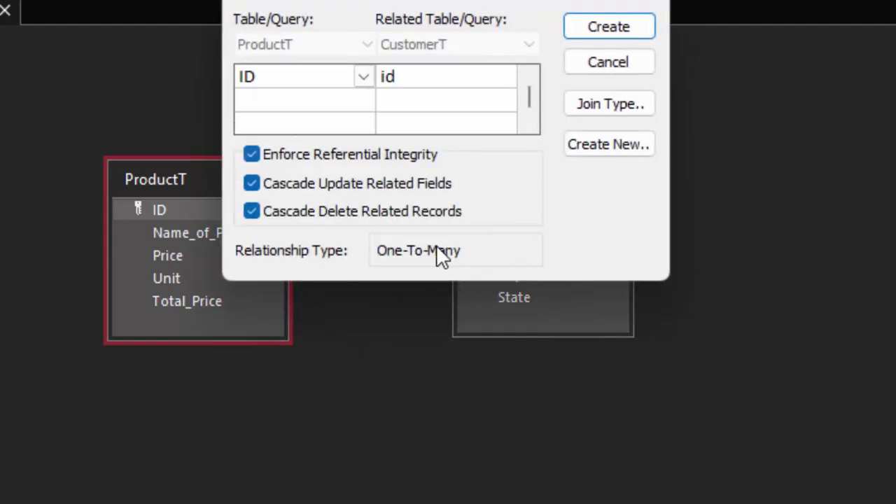
left_click(612, 30)
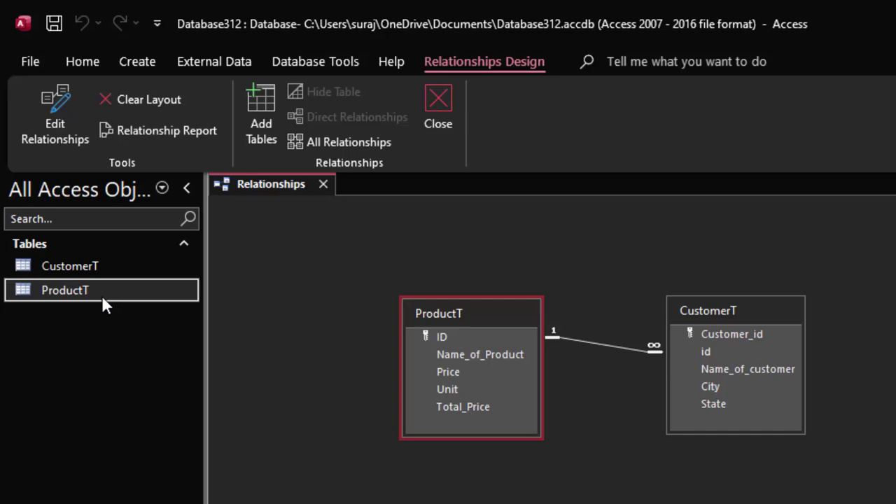
Open ProductT and expand the Rice record to show its linked Deoria, UP customer
double_click(103, 294)
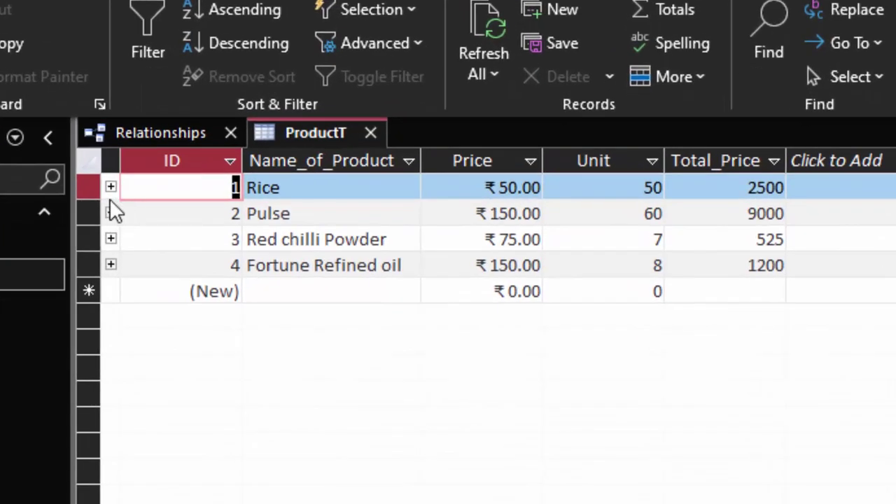
left_click(111, 187)
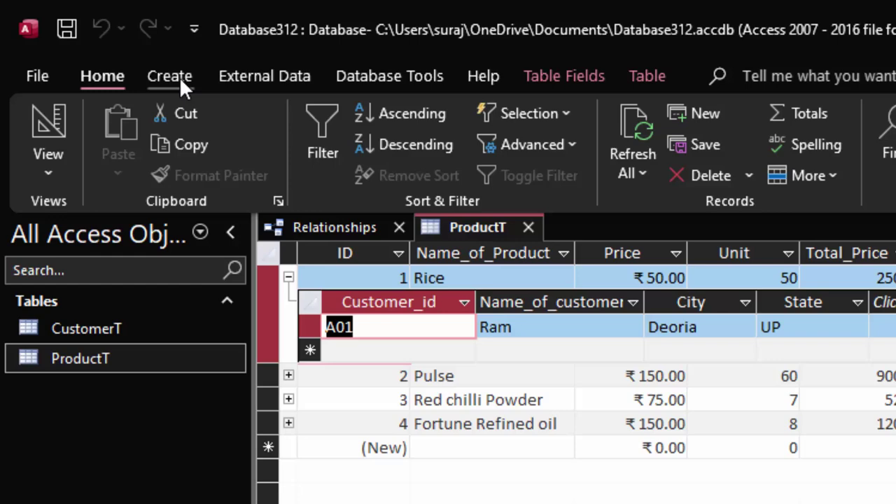
Start the Form Wizard and add Name_of_Product, Price, Unit and Total_Price from ProductT
left_click(180, 84)
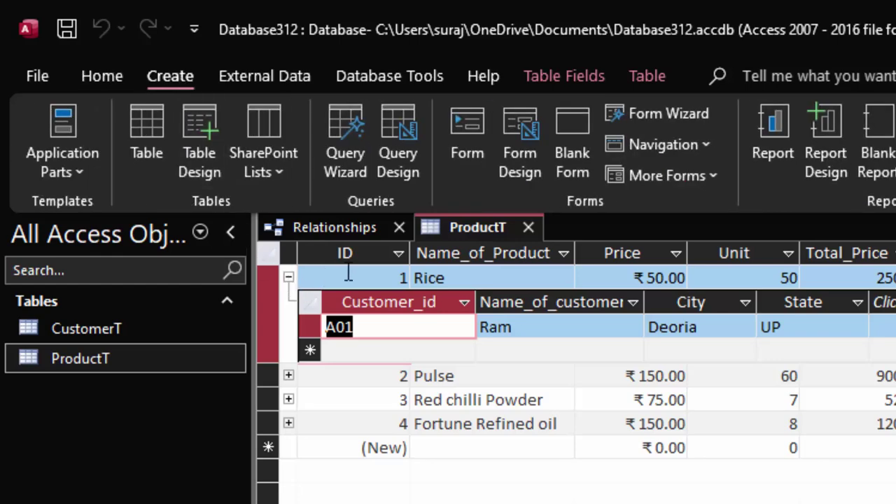
left_click(672, 112)
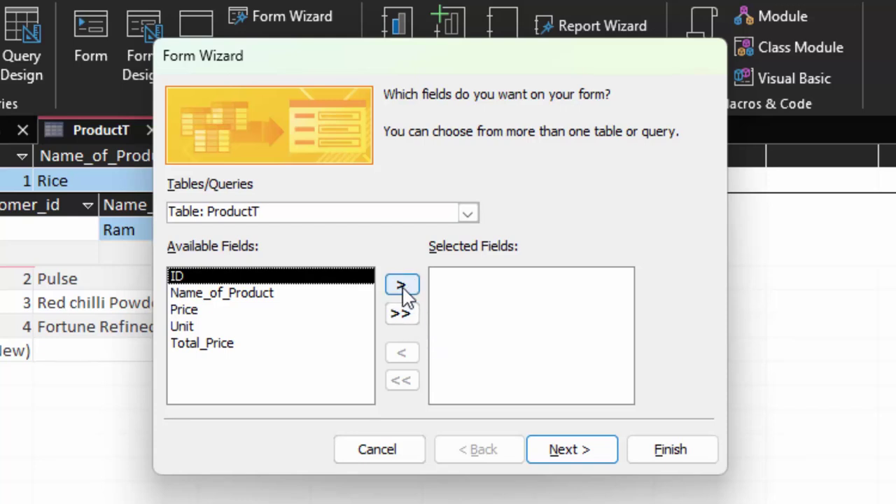
left_click(236, 295)
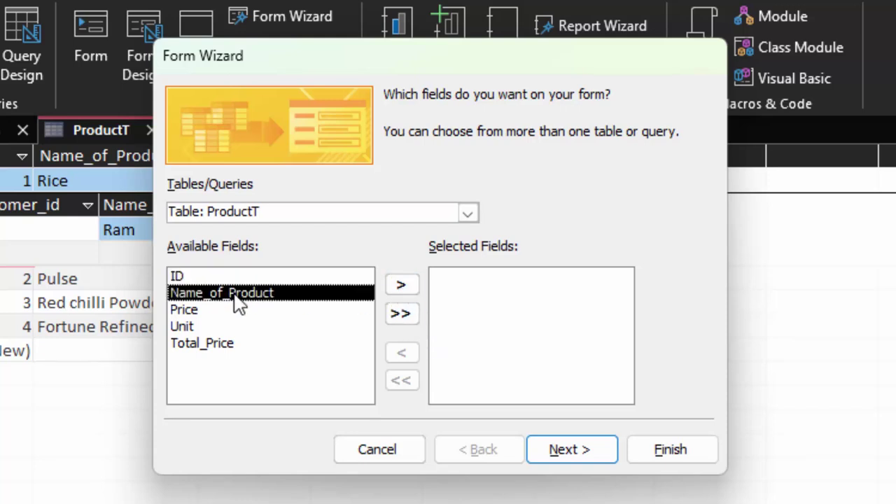
left_click(401, 287)
left_click(400, 287)
left_click(401, 287)
left_click(409, 286)
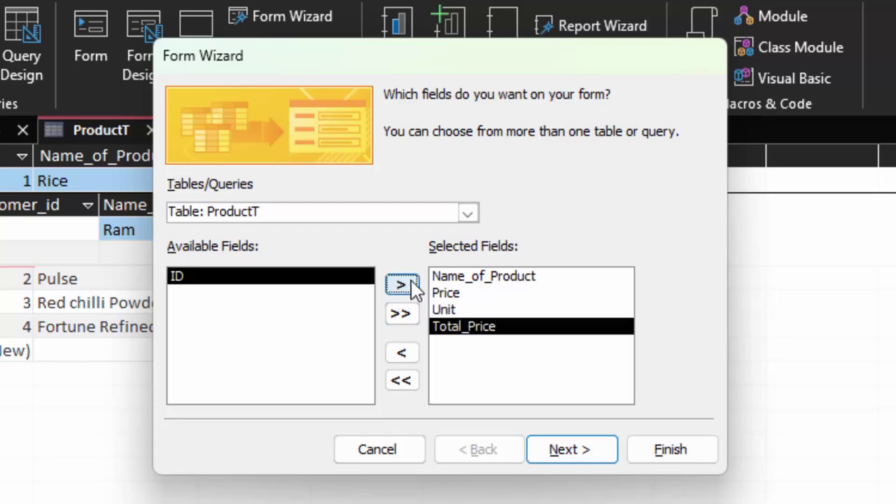
Add CustomerT's Customer_id, Name_of_customer, City and State fields to the form
left_click(469, 214)
left_click(401, 233)
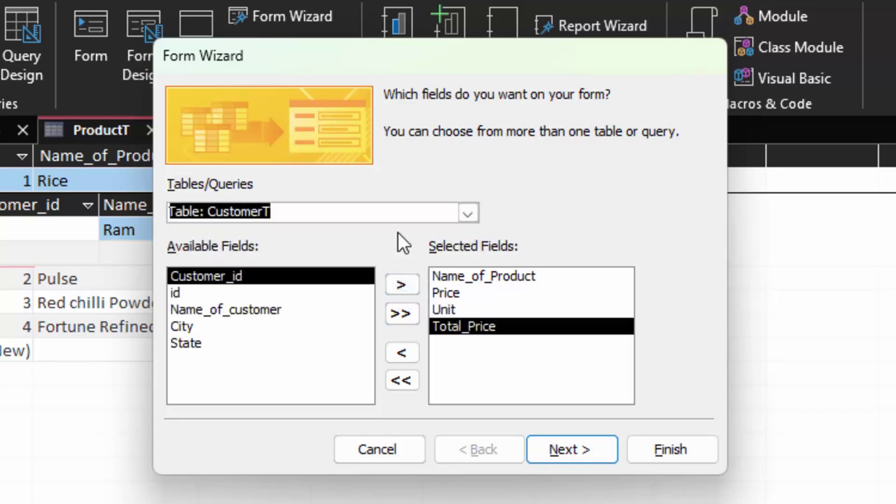
left_click(406, 289)
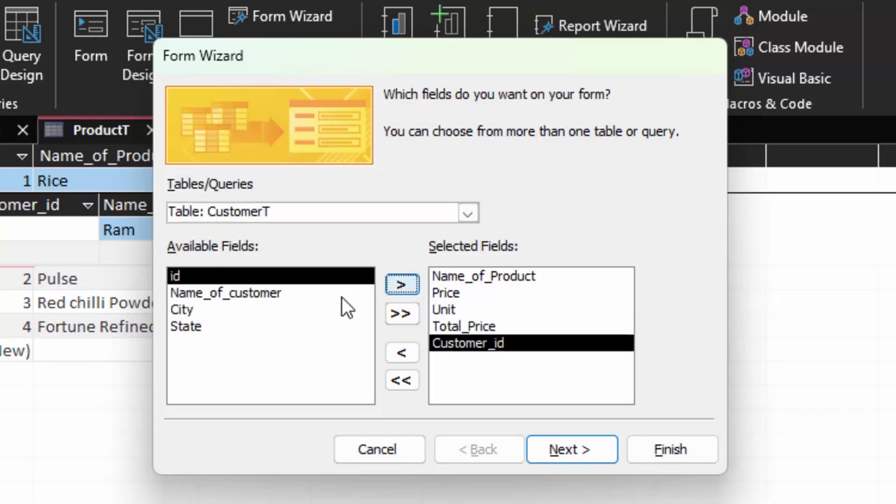
left_click(280, 294)
left_click(403, 288)
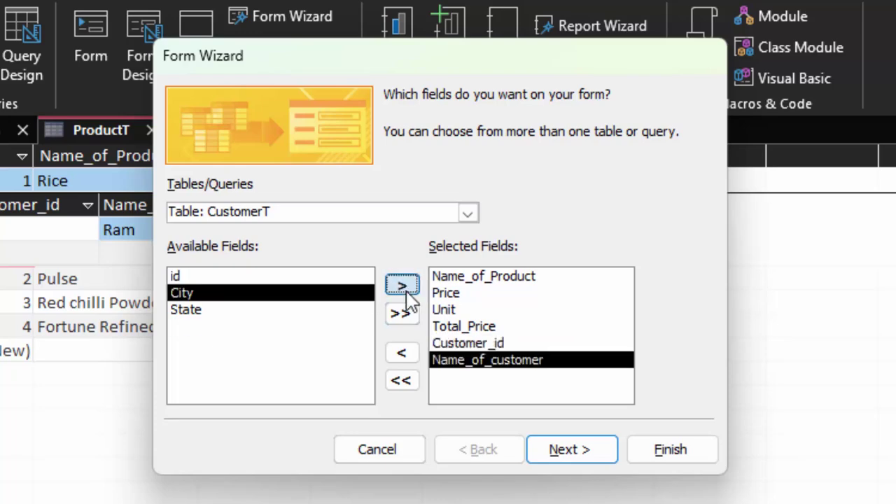
left_click(405, 288)
left_click(405, 289)
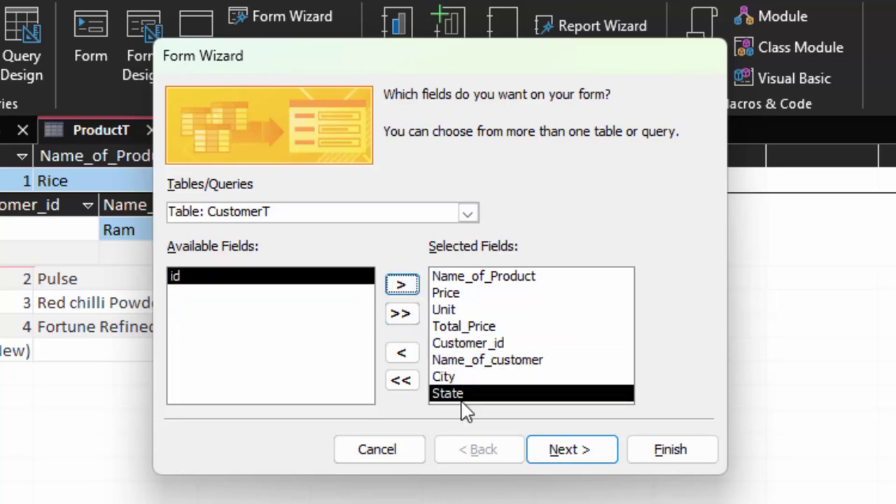
View data by ProductT with a tabular subform and finish, opening the form in Design view
left_click(568, 459)
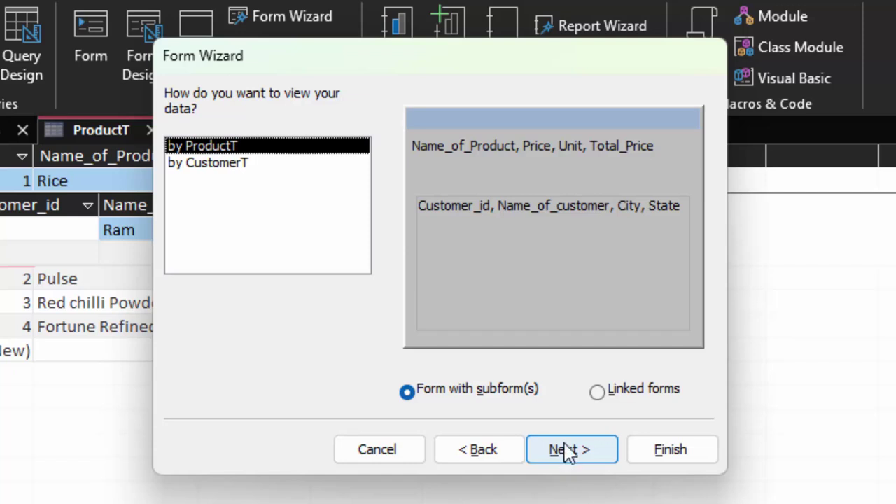
left_click(568, 451)
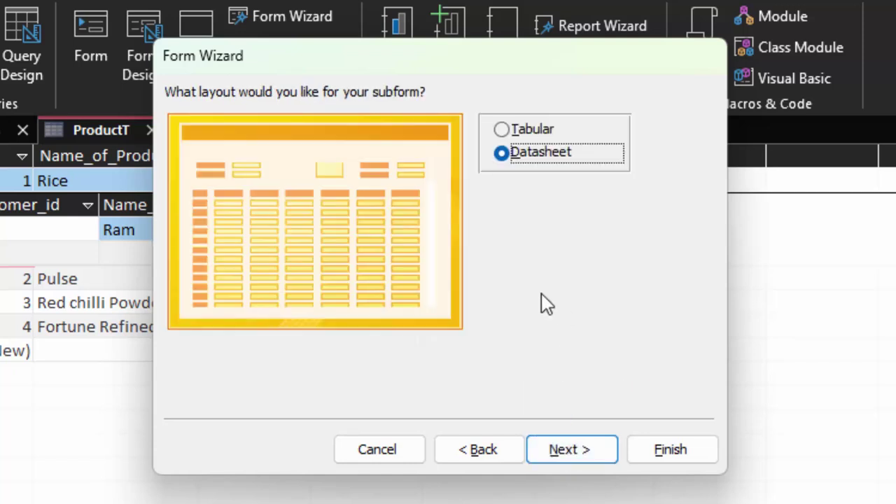
left_click(518, 131)
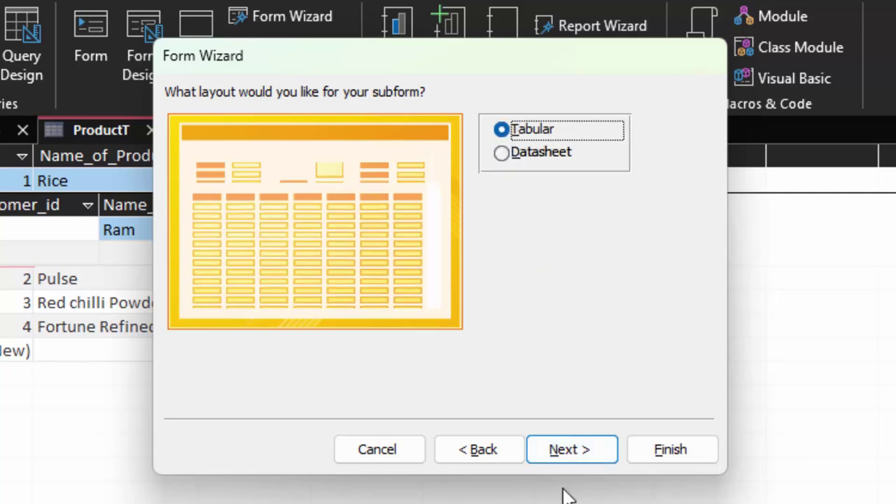
left_click(583, 463)
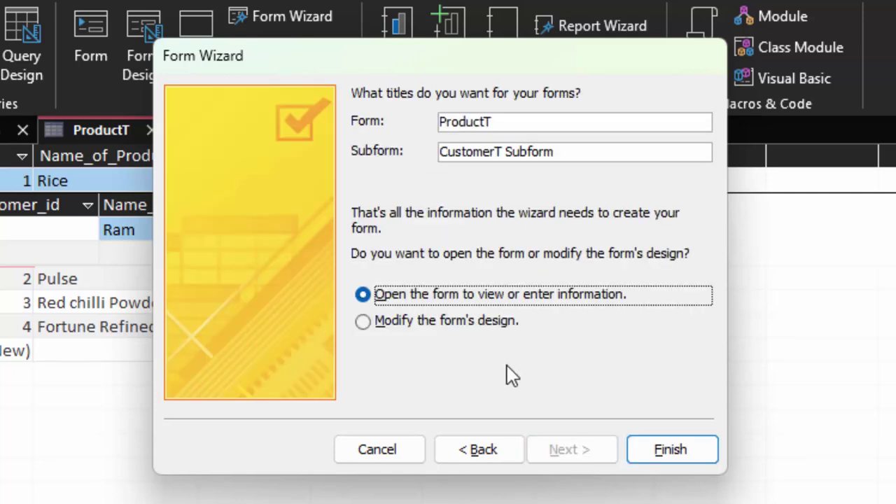
left_click(444, 322)
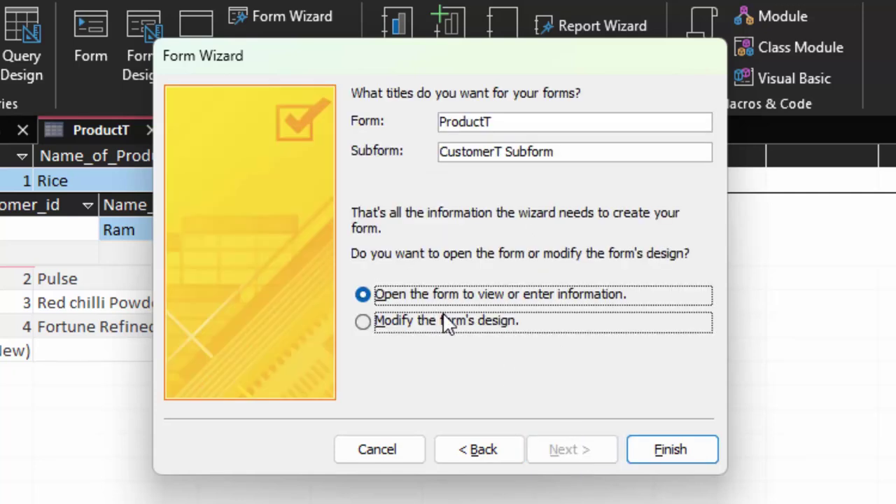
left_click(646, 462)
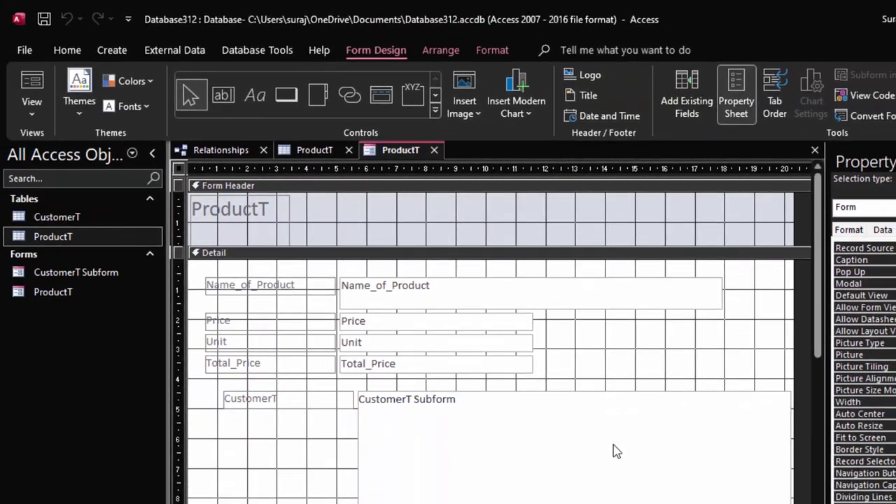
Resize the CustomerT Subform, shrinking it and moving its top edge lower
left_click_drag(795, 370, 811, 371)
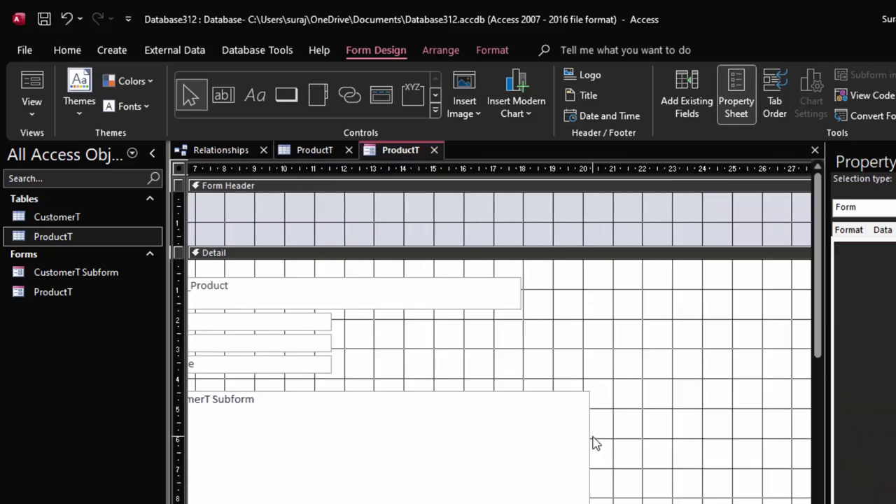
left_click(592, 444)
left_click(585, 444)
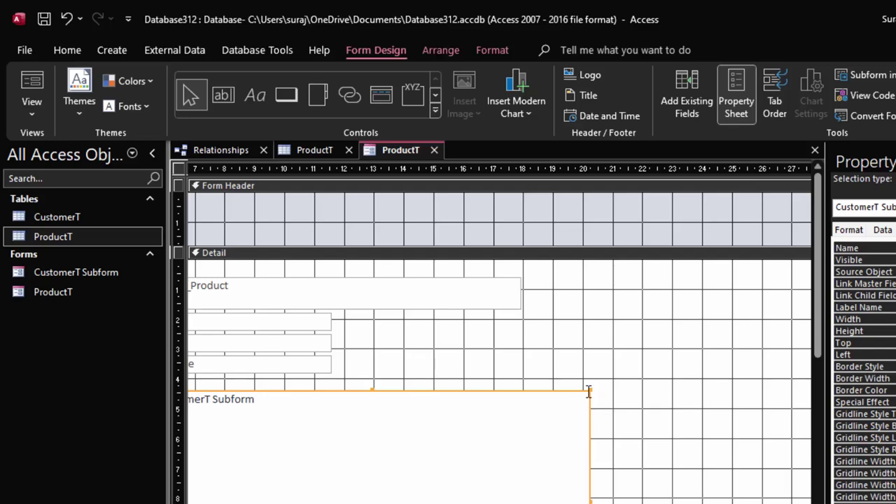
left_click_drag(590, 391, 502, 445)
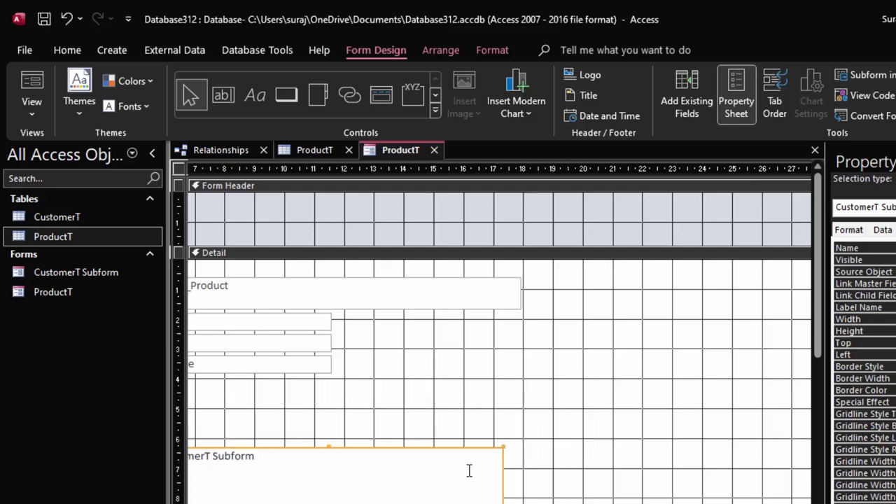
scroll(509, 404, "left", 5)
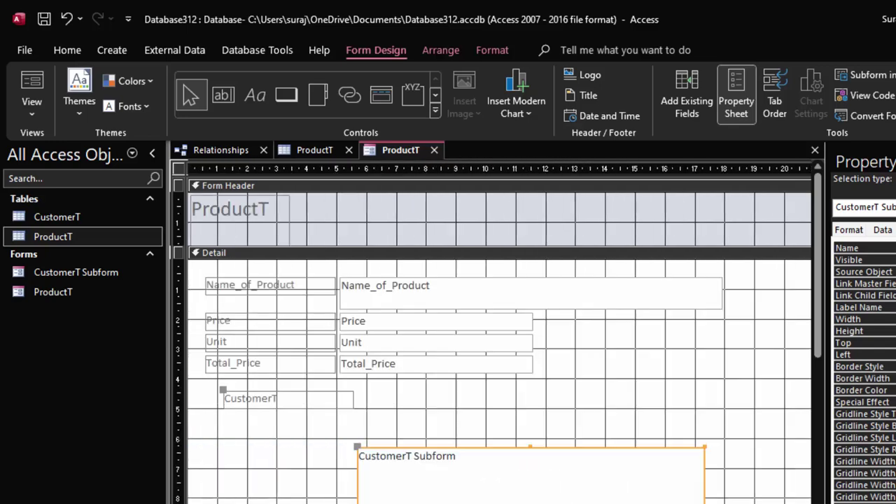
Narrow the Name_of_Product, Price, Unit and Total_Price boxes to one matching width
left_click(541, 307)
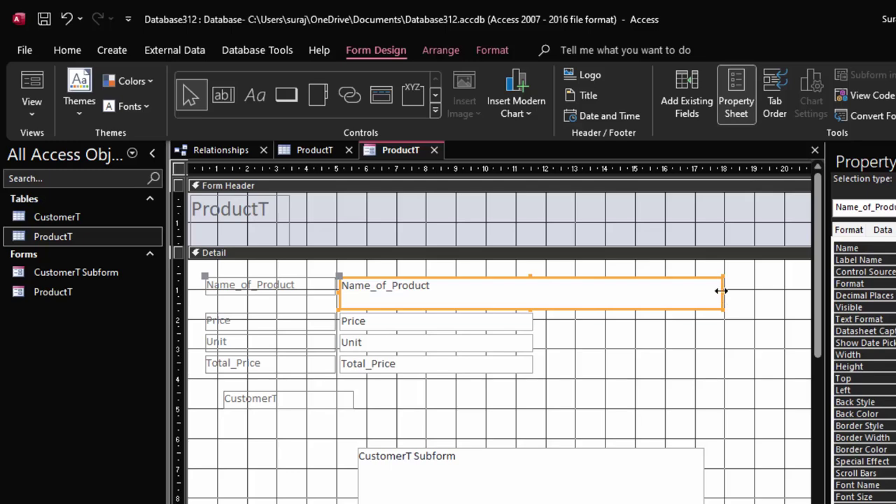
left_click_drag(721, 291, 472, 315)
left_click(516, 326)
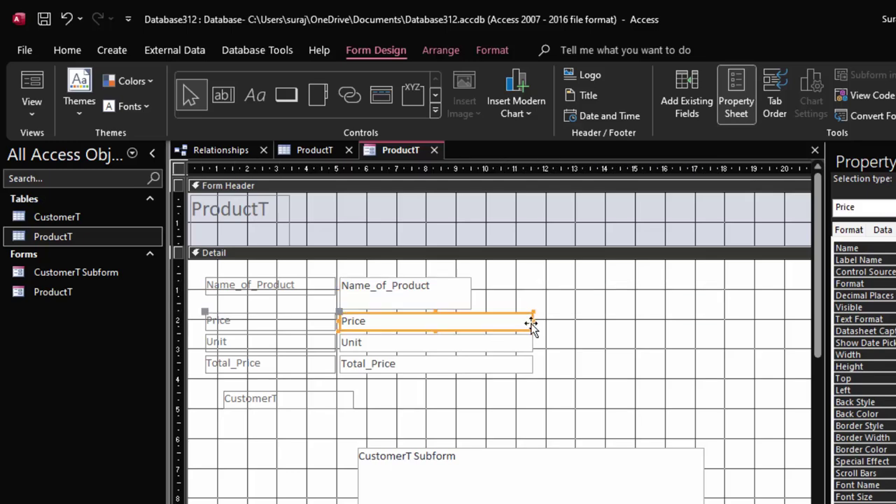
left_click_drag(533, 320, 475, 320)
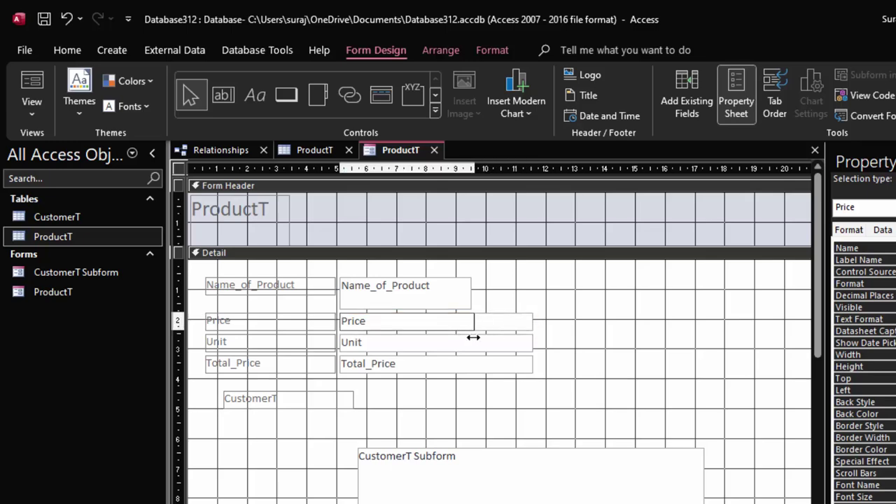
left_click(511, 346)
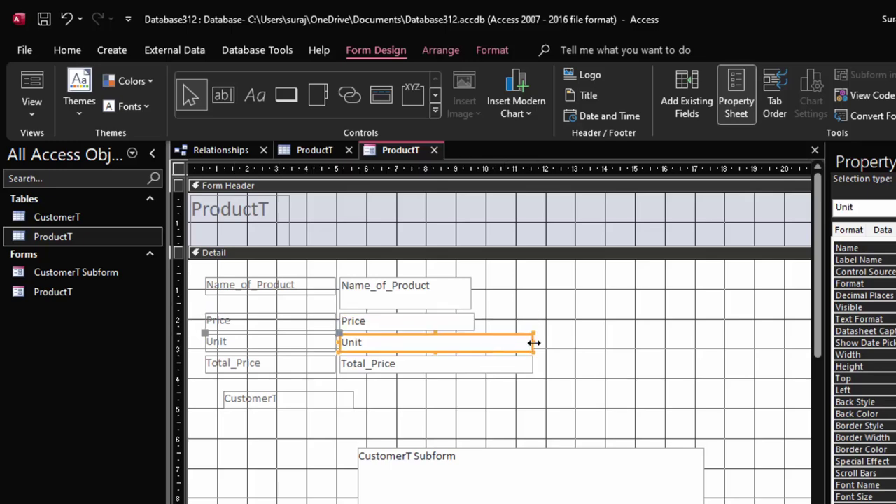
left_click_drag(534, 343, 472, 342)
left_click(493, 364)
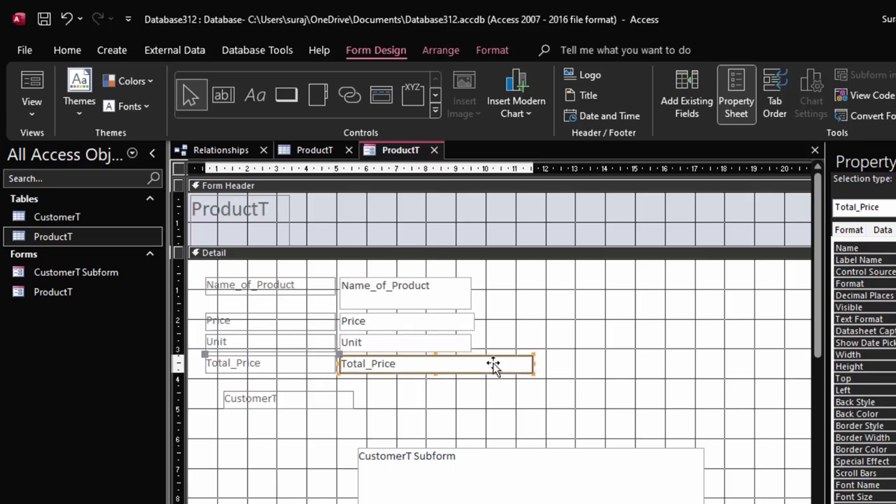
left_click_drag(534, 364, 472, 369)
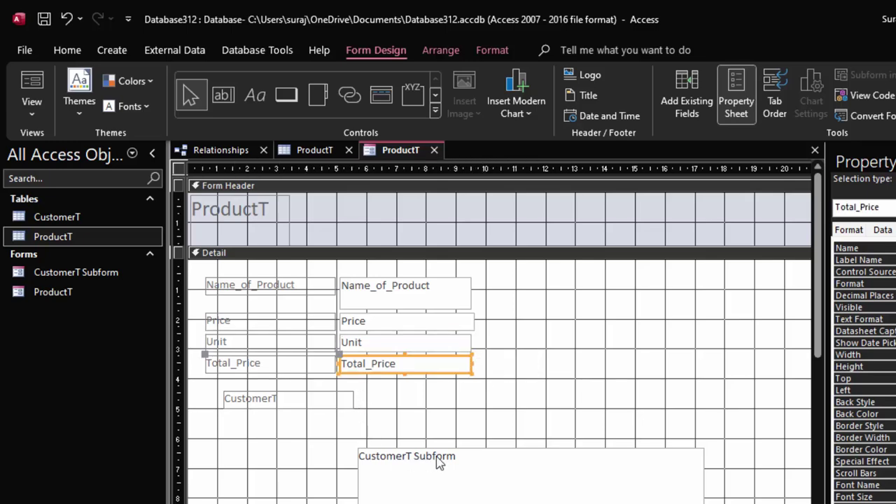
Delete the ProductT header title, collapse the empty header, and select all controls
left_click(285, 217)
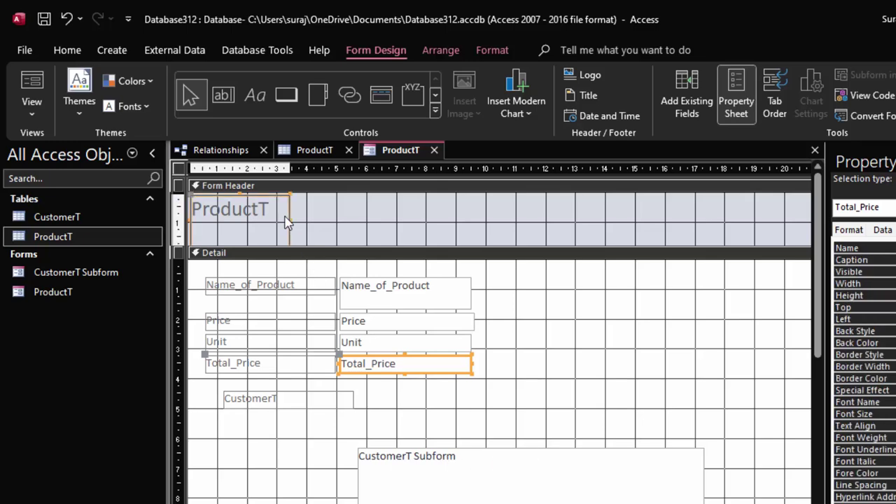
key("Delete")
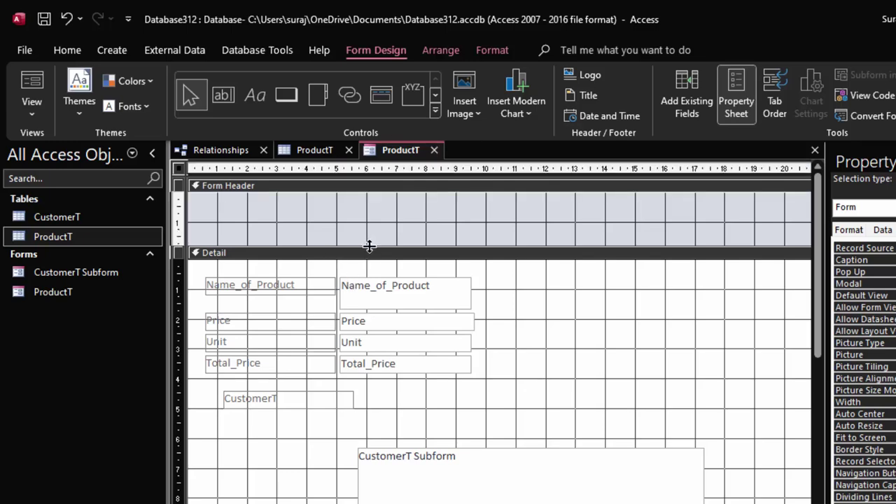
left_click_drag(369, 190, 368, 196)
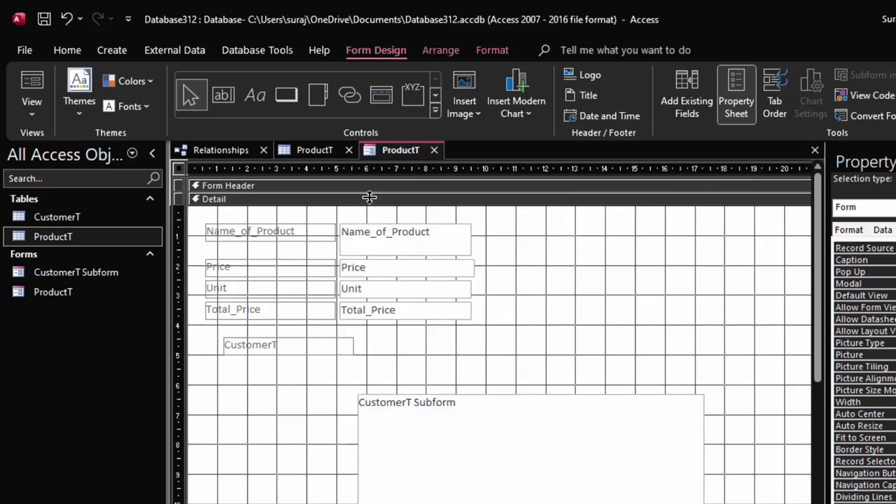
key("ctrl+a")
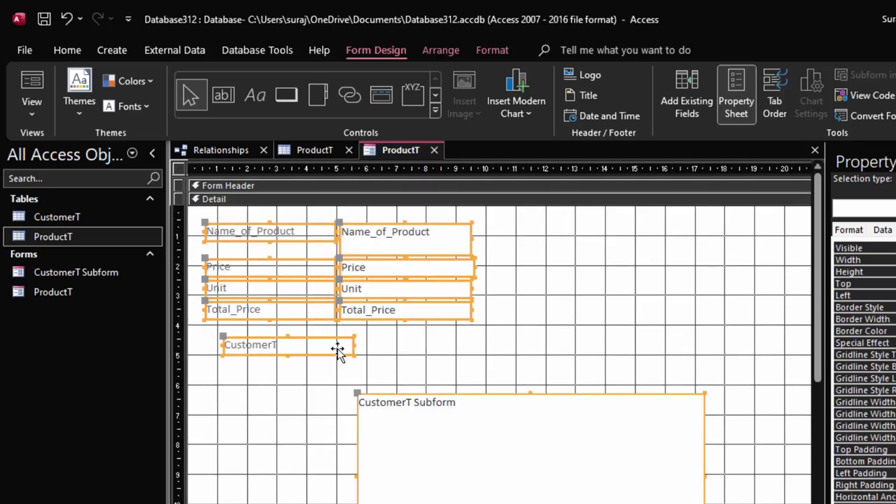
Make all selected labels and text boxes bold with black font colour
left_click(67, 50)
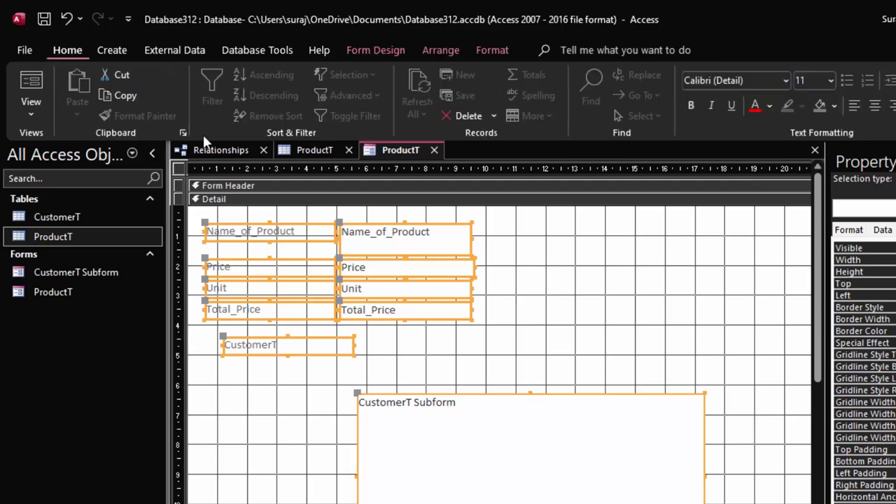
left_click(771, 105)
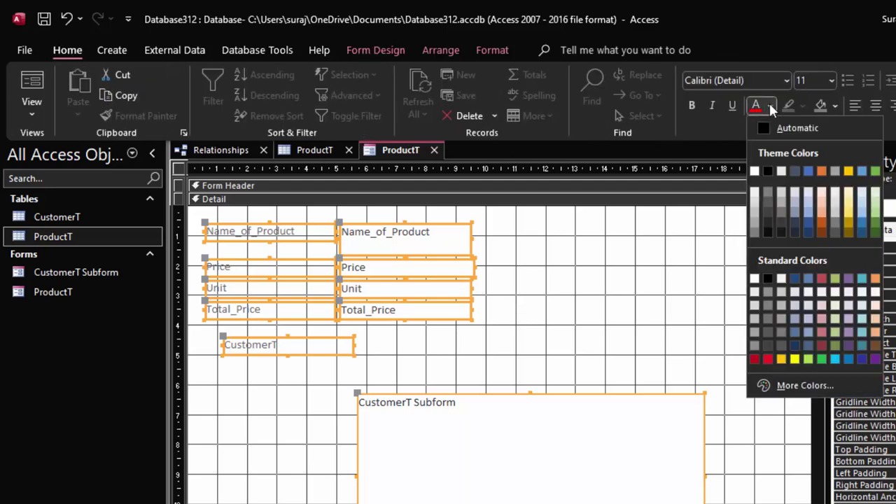
left_click(769, 168)
left_click(691, 105)
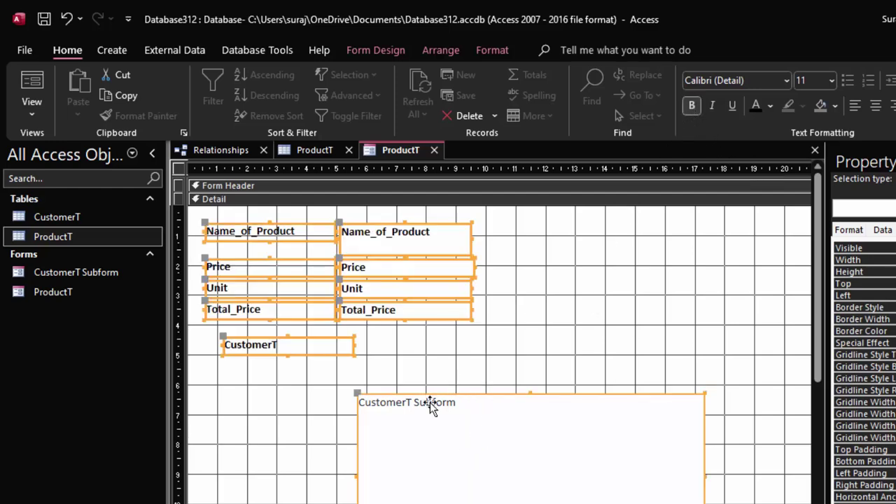
left_click(620, 259)
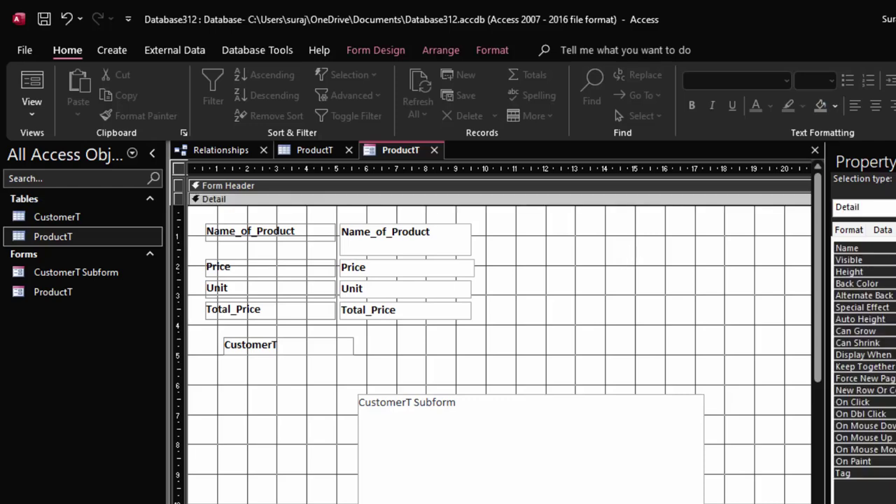
Select the whole Form in the Property Sheet, then check the ProductT tab's options
left_click(862, 206)
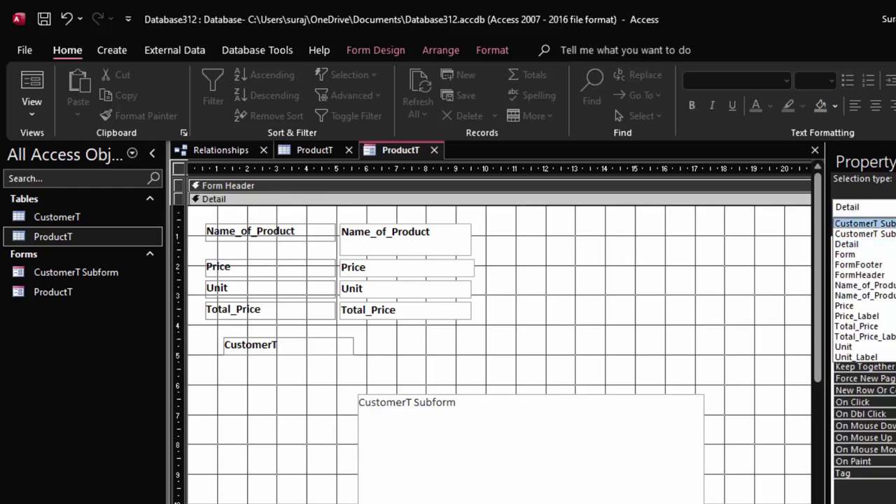
left_click(862, 242)
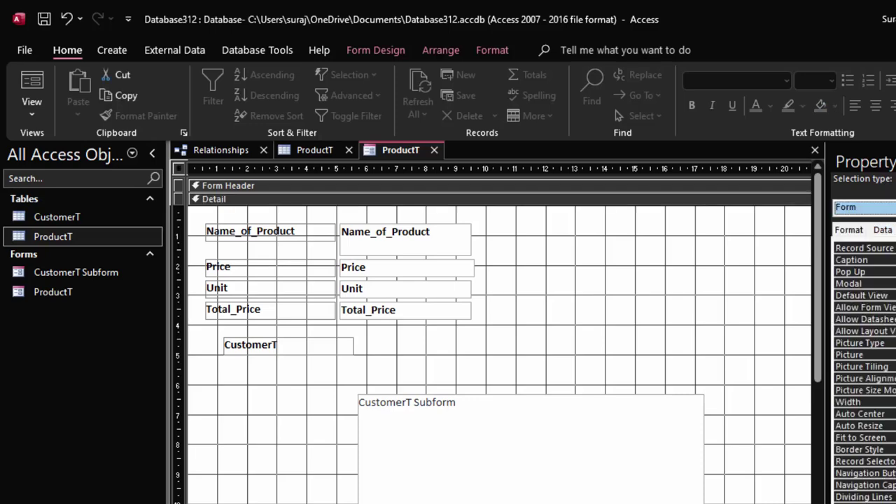
key("Tab")
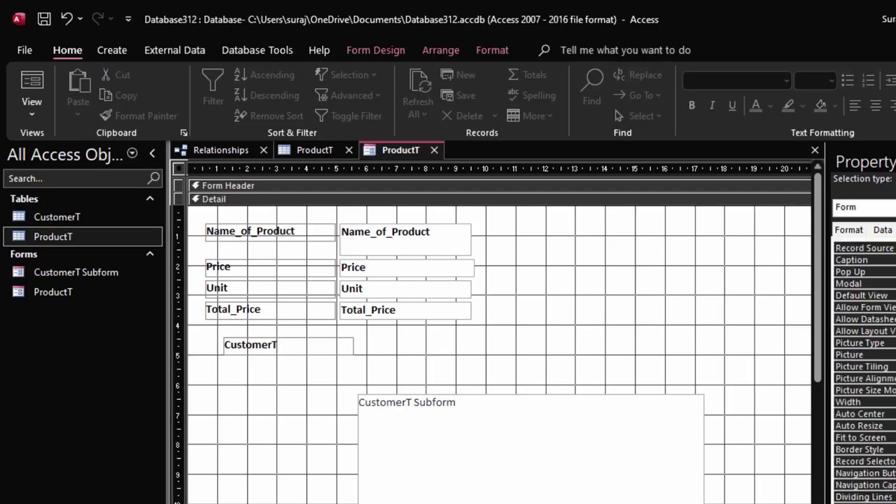
key("Tab")
right_click(384, 153)
left_click(421, 166)
Start the Simple Query Wizard and add ProductT's Name_of_Product, Price, Unit and Total_Price
left_click(125, 49)
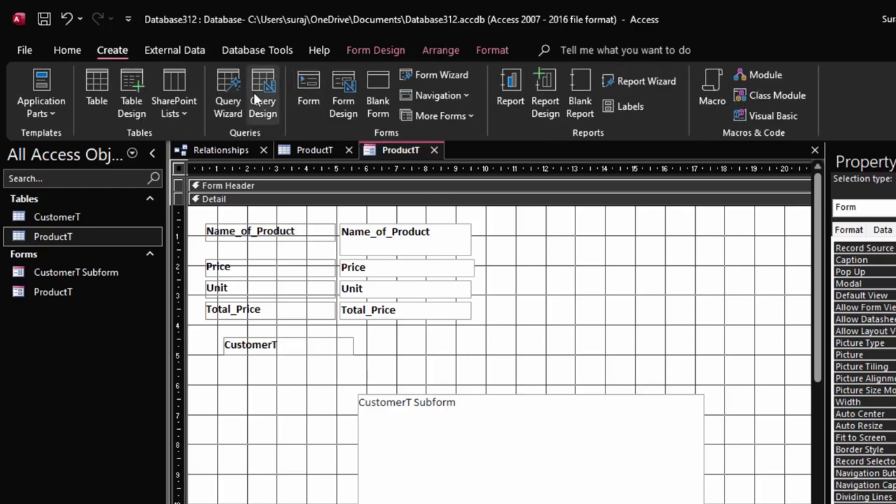
left_click(230, 77)
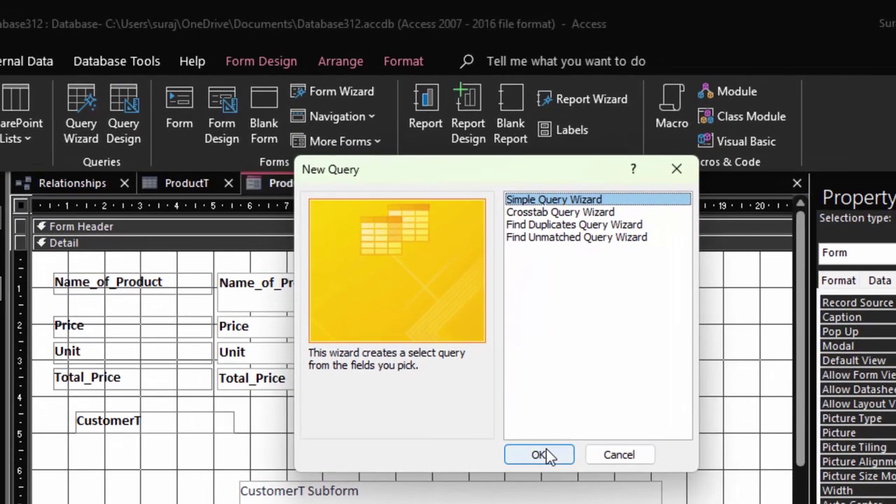
left_click(544, 455)
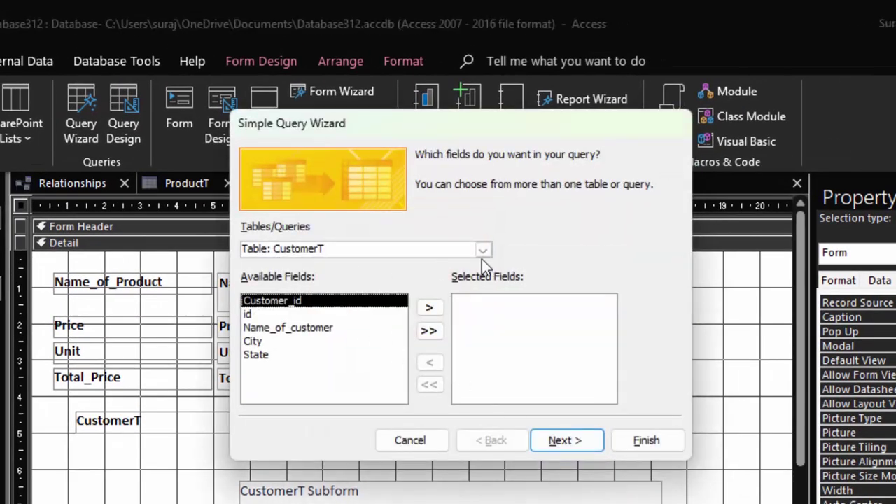
left_click(484, 252)
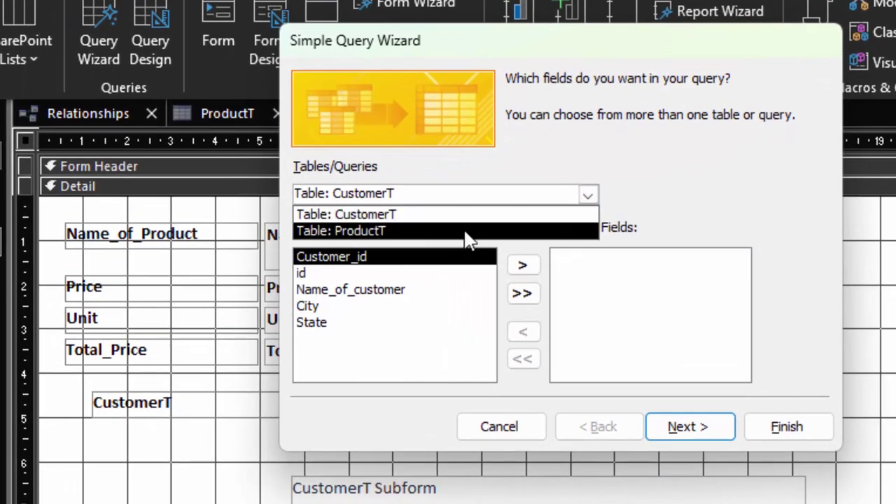
left_click(466, 233)
left_click(406, 274)
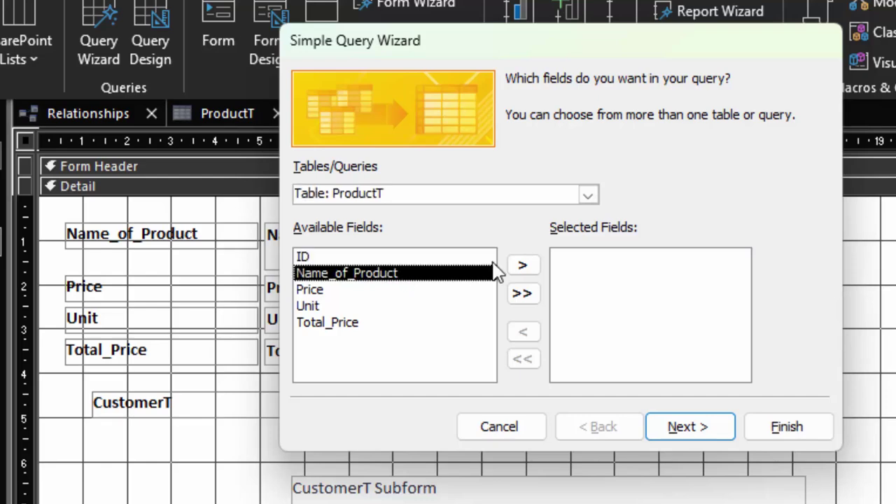
left_click(523, 265)
left_click(523, 265)
left_click(522, 265)
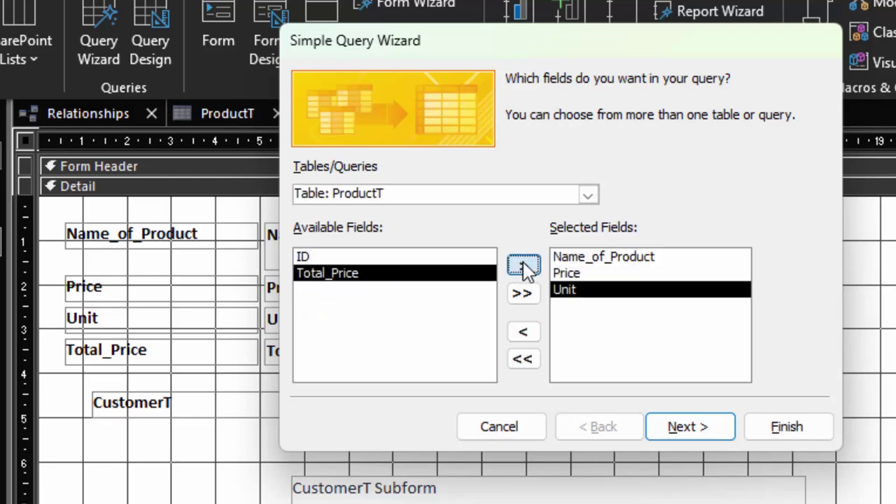
left_click(523, 265)
Add CustomerT's Customer_id, Name_of_customer, City and State as a detail query for design editing
left_click(588, 195)
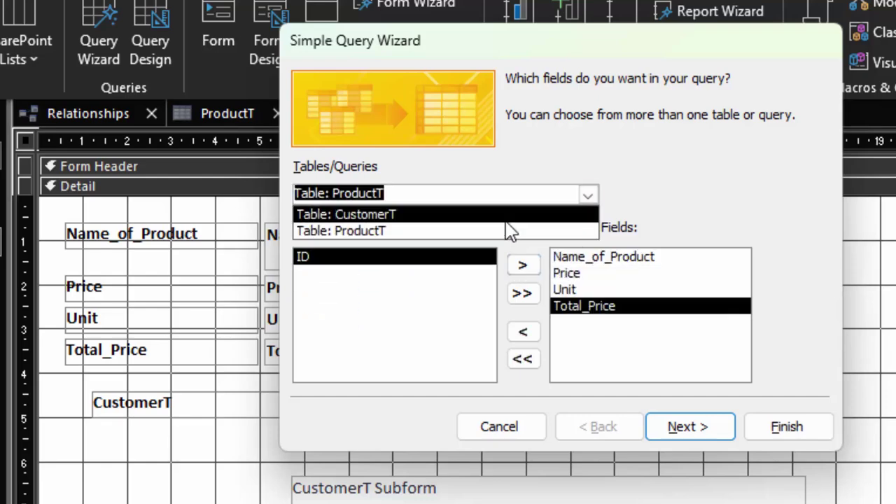
left_click(507, 220)
left_click(523, 269)
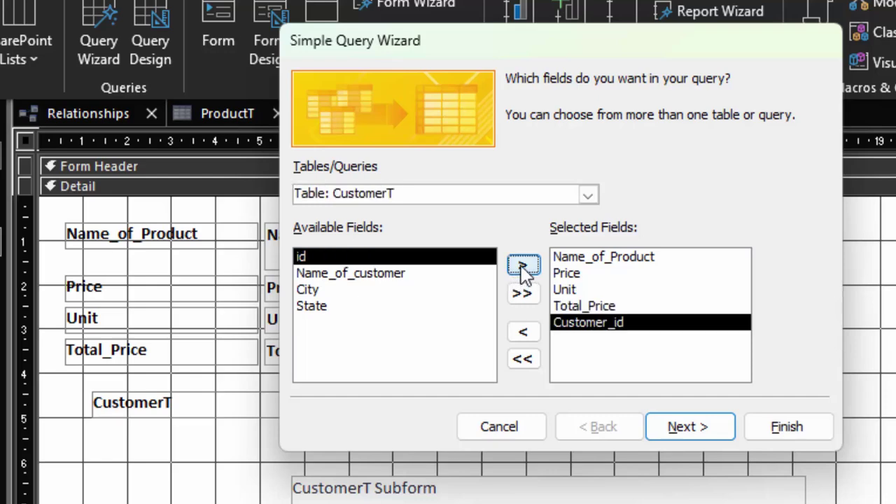
left_click(524, 267)
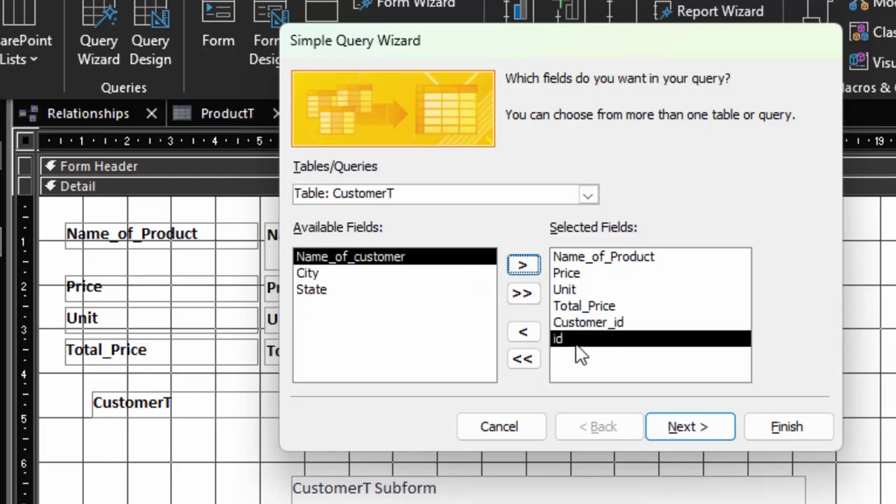
left_click(522, 331)
left_click(416, 280)
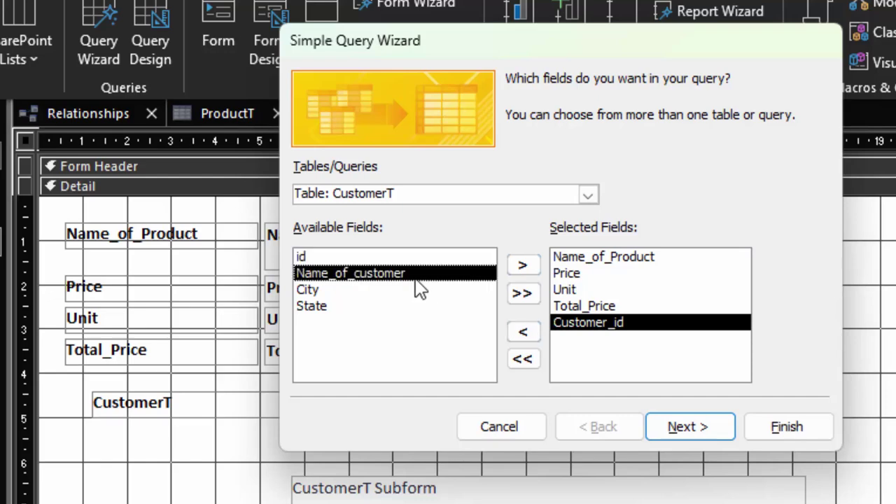
left_click(524, 266)
left_click(523, 266)
left_click(524, 266)
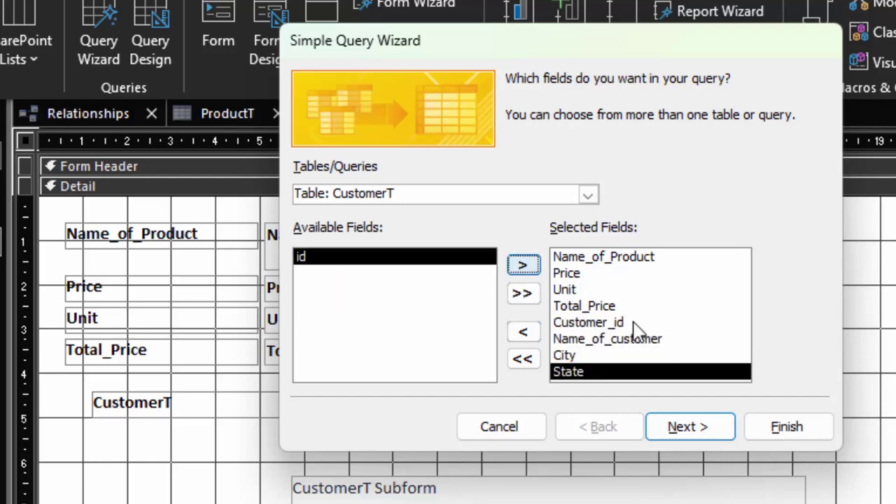
left_click(685, 432)
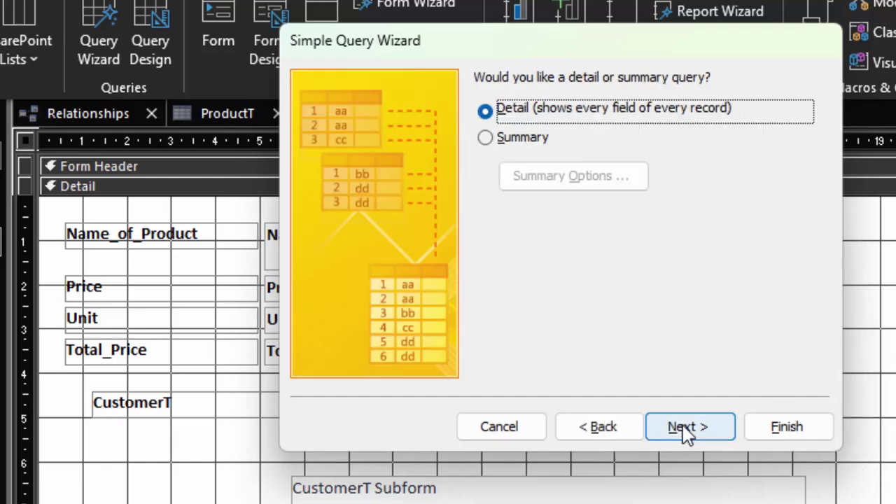
left_click(686, 430)
left_click(527, 305)
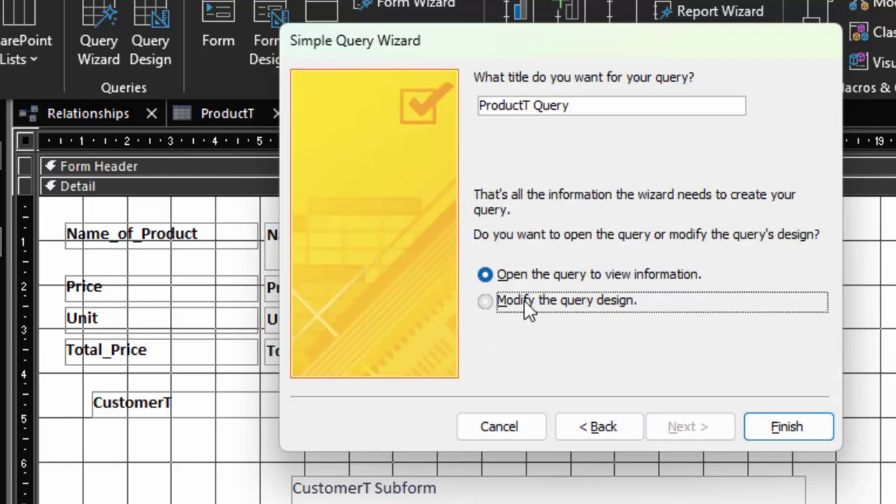
Finish ProductT Query and set Customer_id criteria to [Forms]![CustomerT Subform]![Customer_id]
left_click(795, 431)
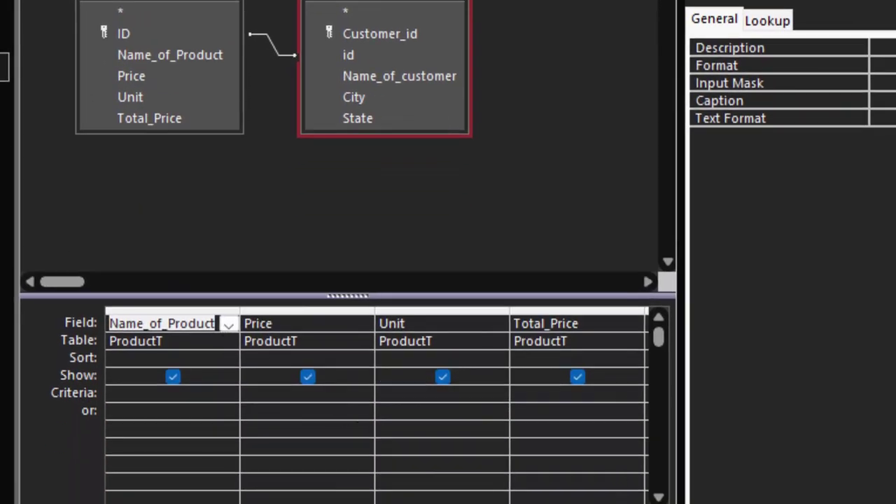
scroll(575, 482, "right", 1)
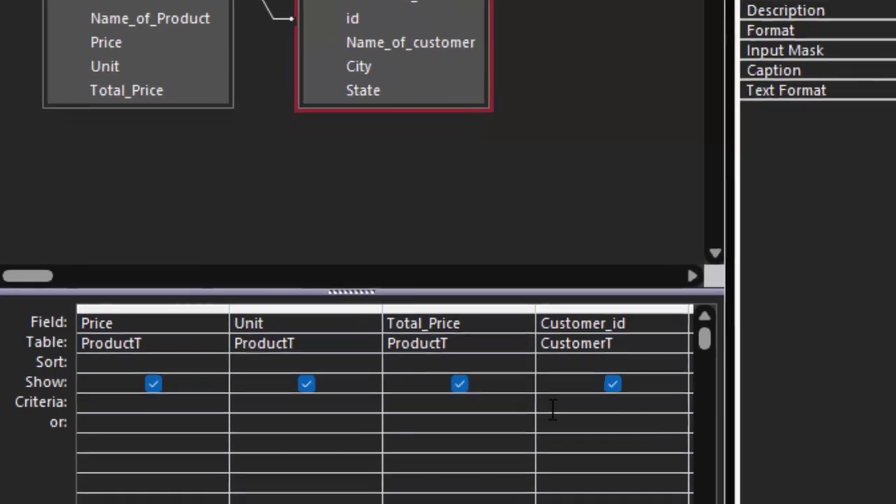
type("[F")
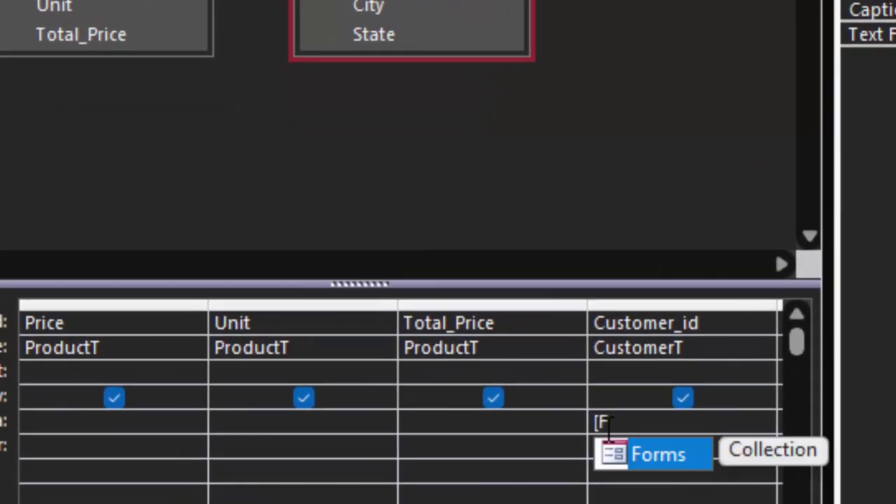
key("Tab")
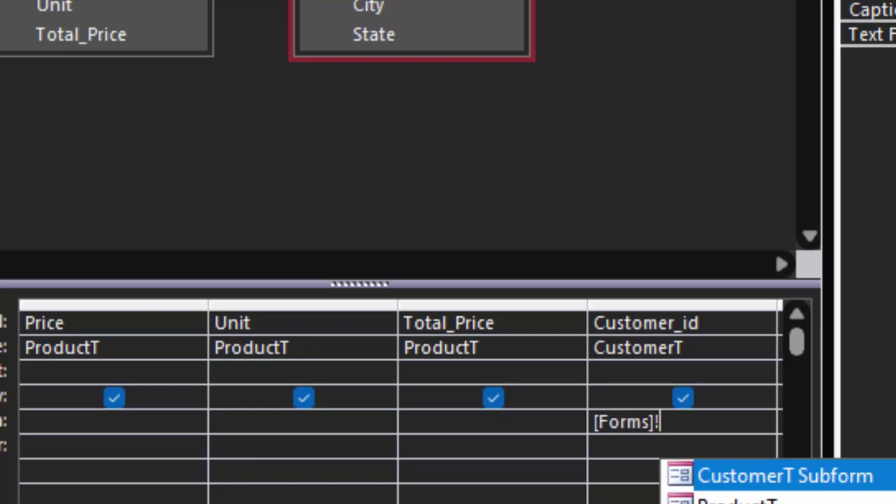
double_click(739, 483)
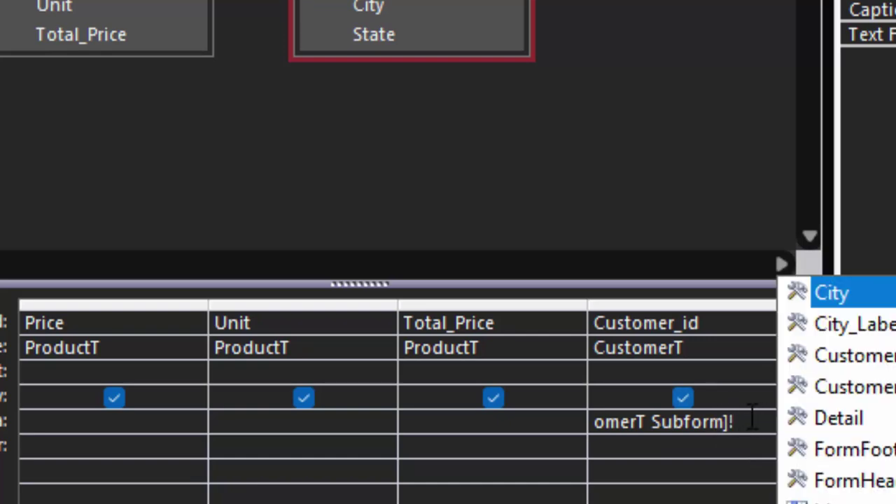
type("C")
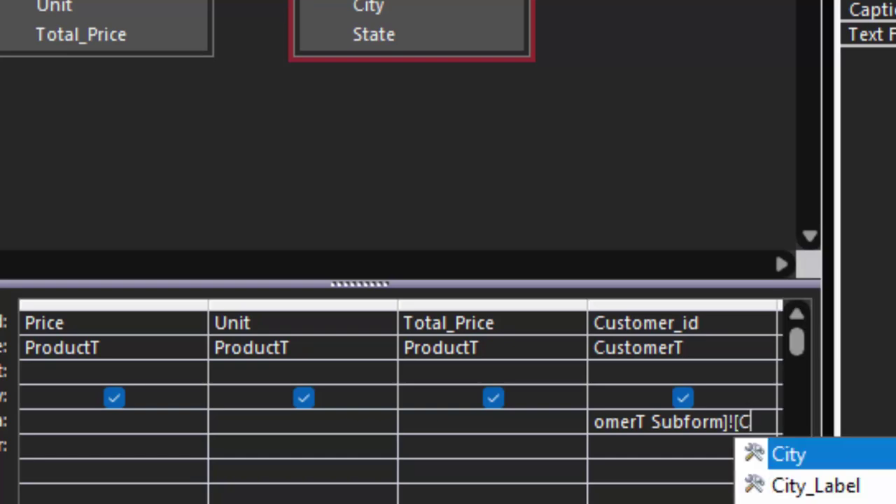
type("n]![Customer_id]")
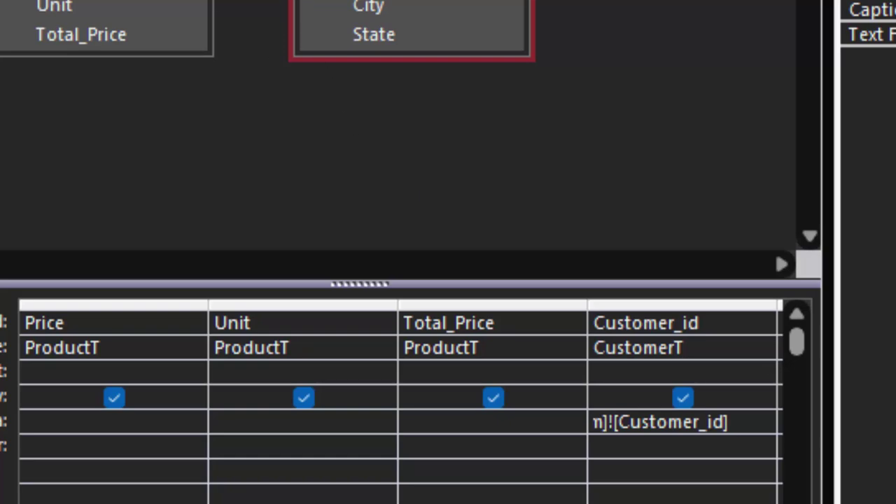
key("Home")
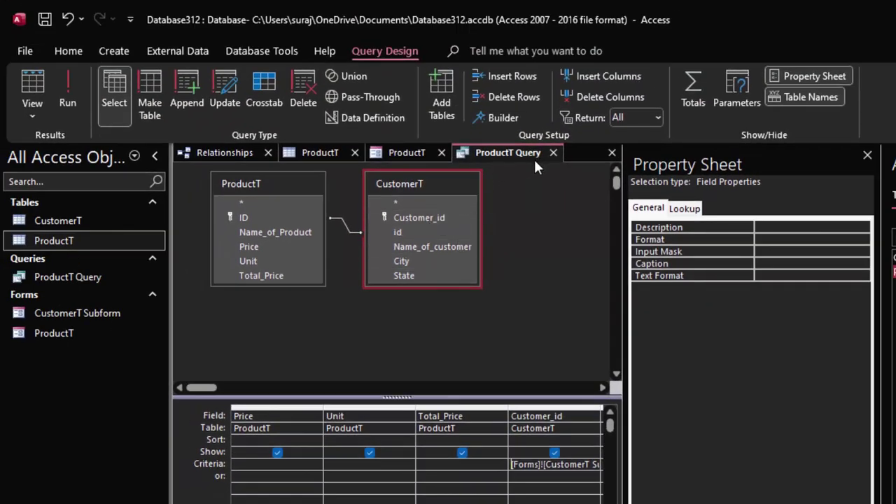
left_click(115, 52)
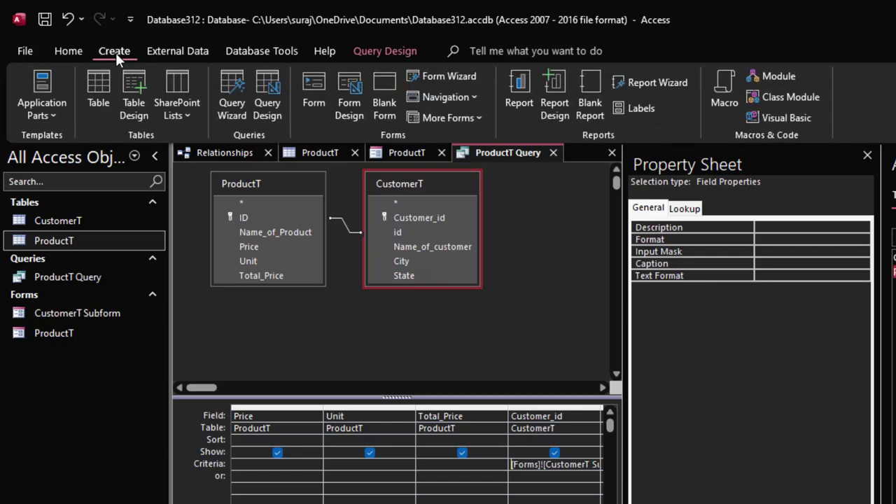
Build a tabular portrait CustomerR report of all query fields, viewed by CustomerT, opened in Design view
left_click(658, 78)
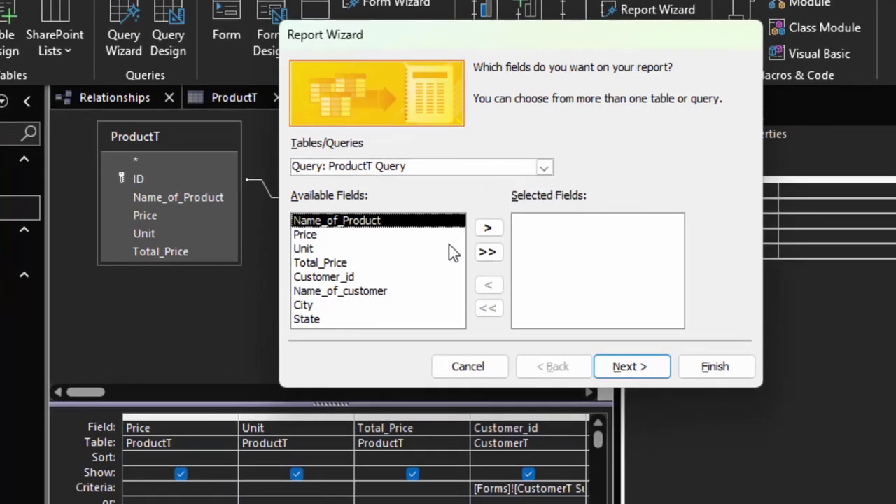
left_click(488, 251)
left_click(631, 367)
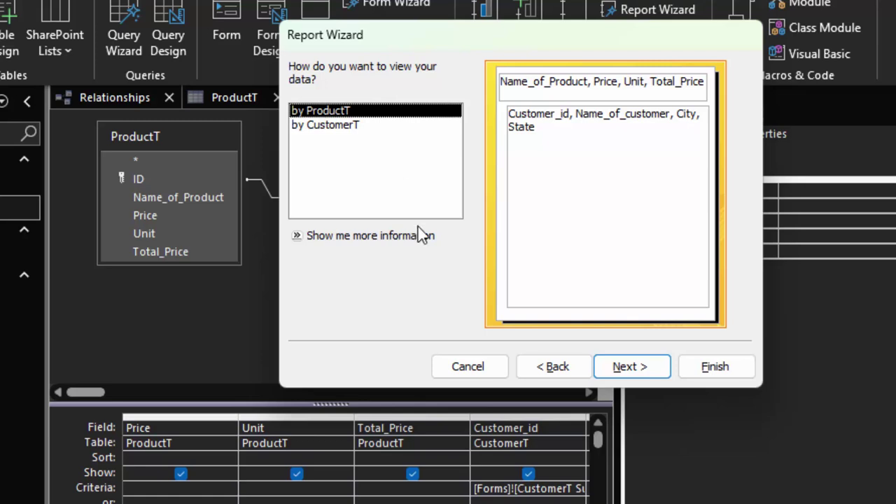
left_click(336, 125)
left_click(634, 367)
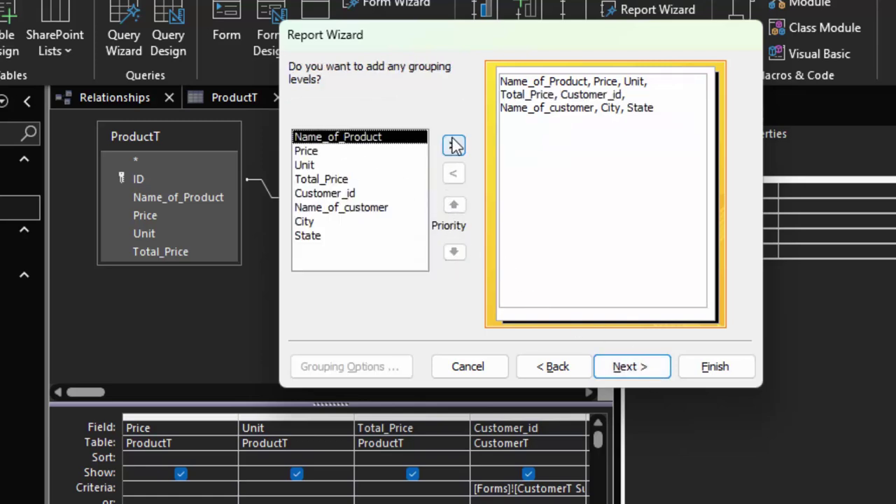
left_click(643, 366)
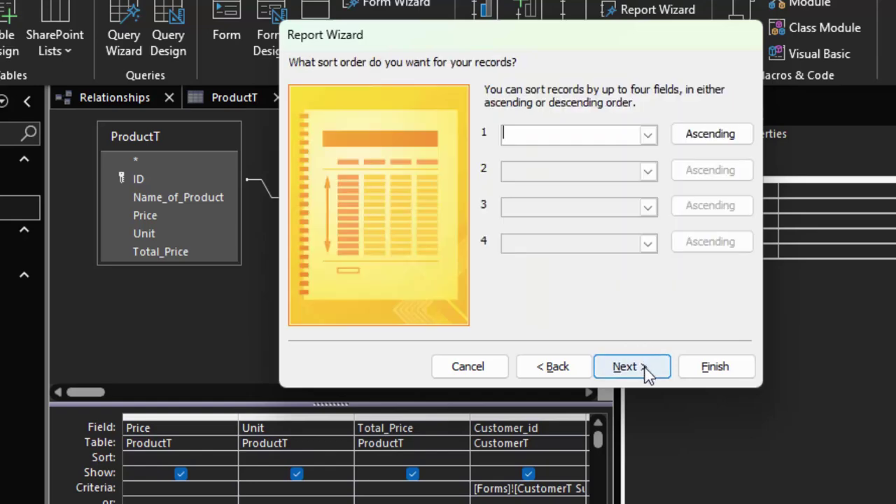
left_click(664, 365)
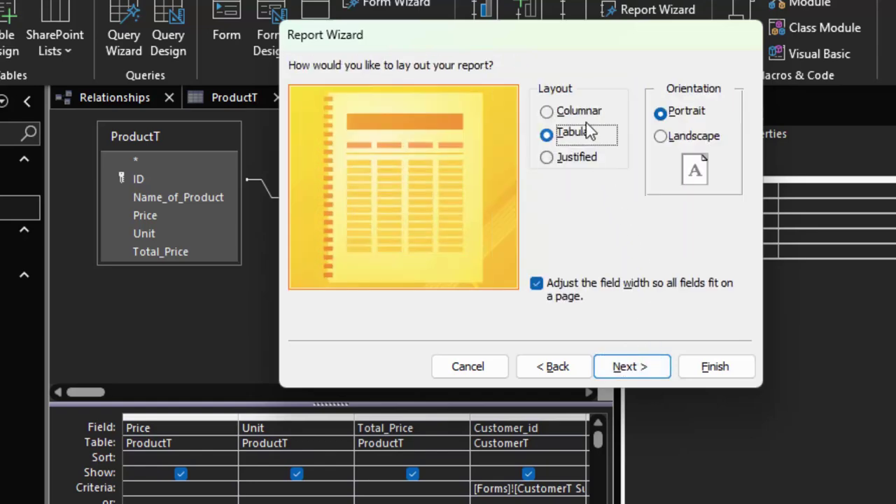
left_click(647, 373)
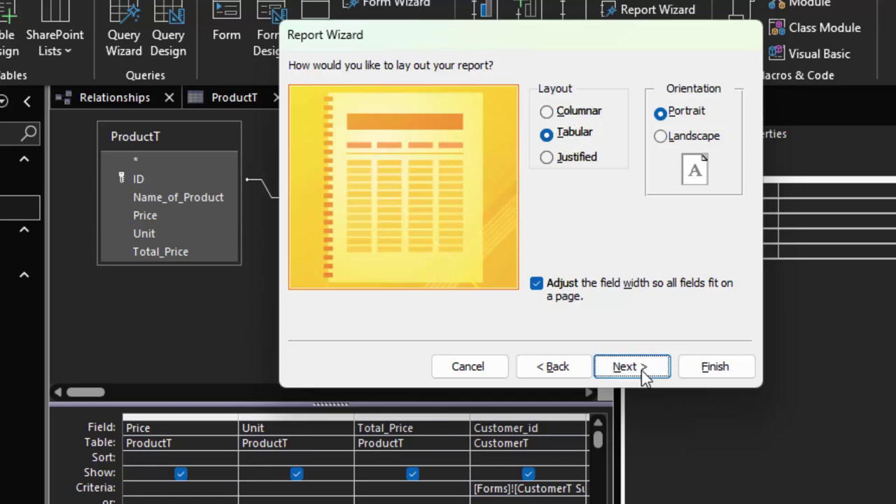
left_click(519, 90)
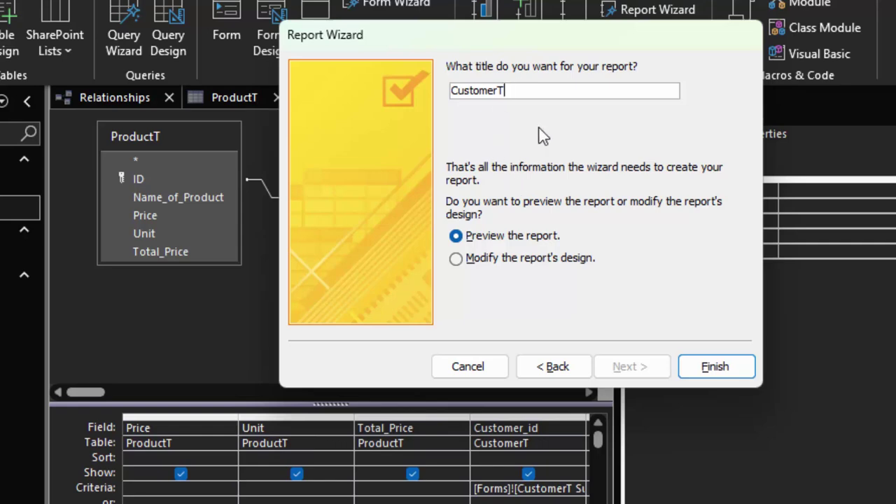
key("BackSpace")
left_click(554, 267)
Finish the CustomerR report wizard in design view and delete its title label
left_click(699, 371)
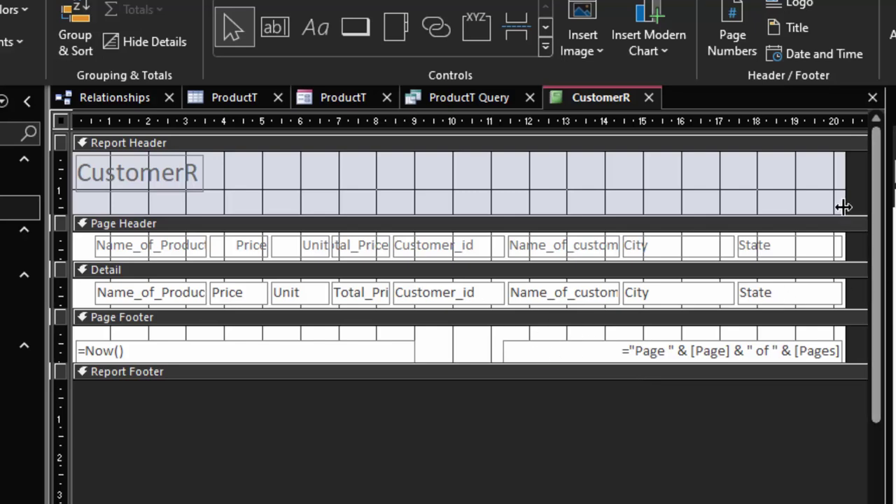
left_click(183, 170)
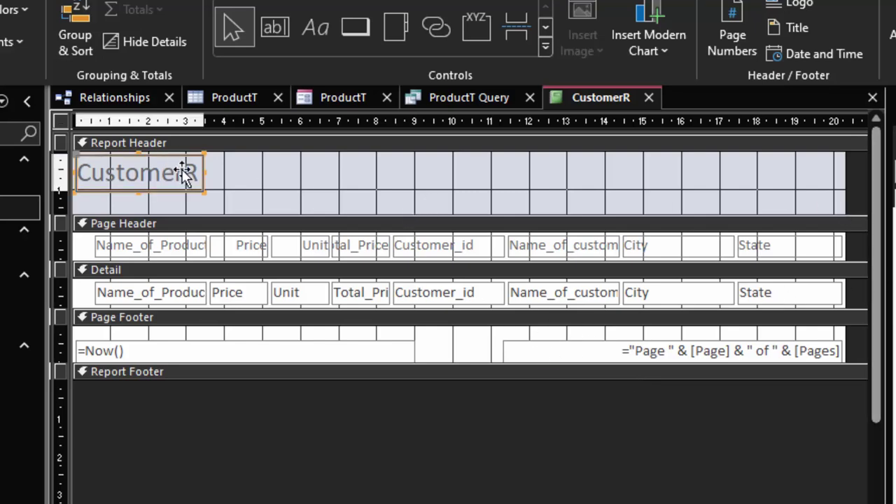
key("Delete")
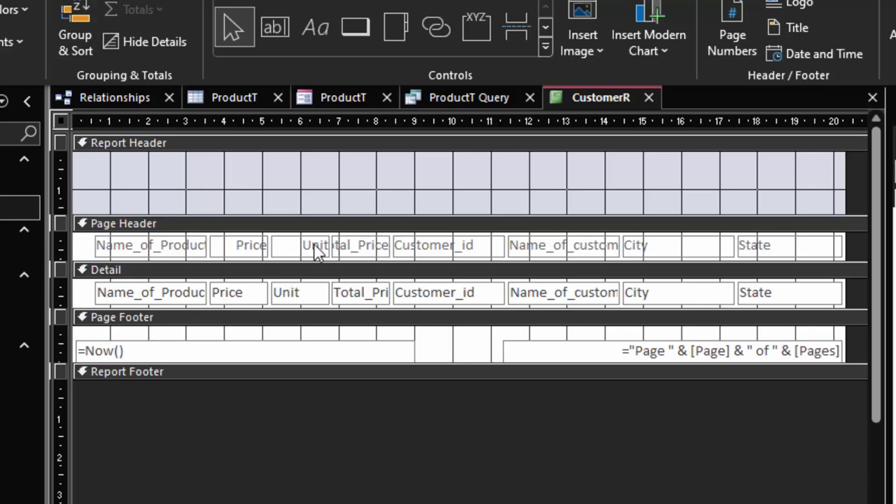
Shrink the Report Header to a small height and make the Detail section taller
left_click_drag(326, 213, 336, 155)
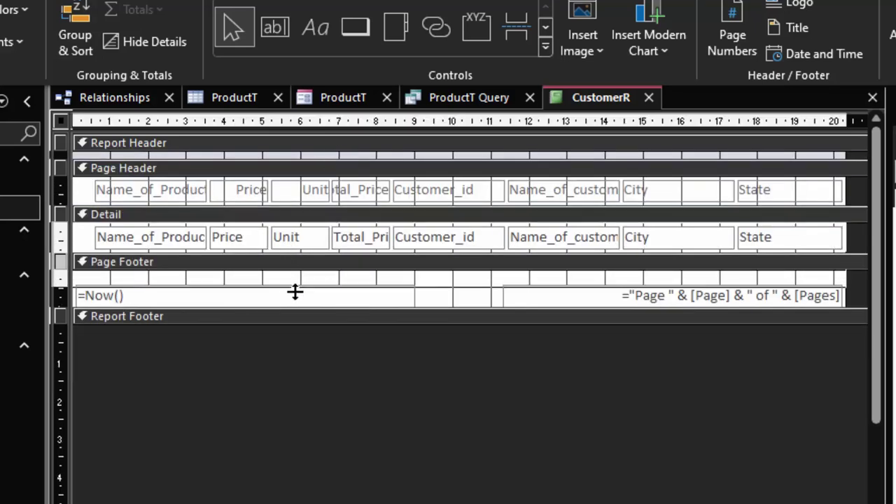
left_click_drag(289, 252, 294, 294)
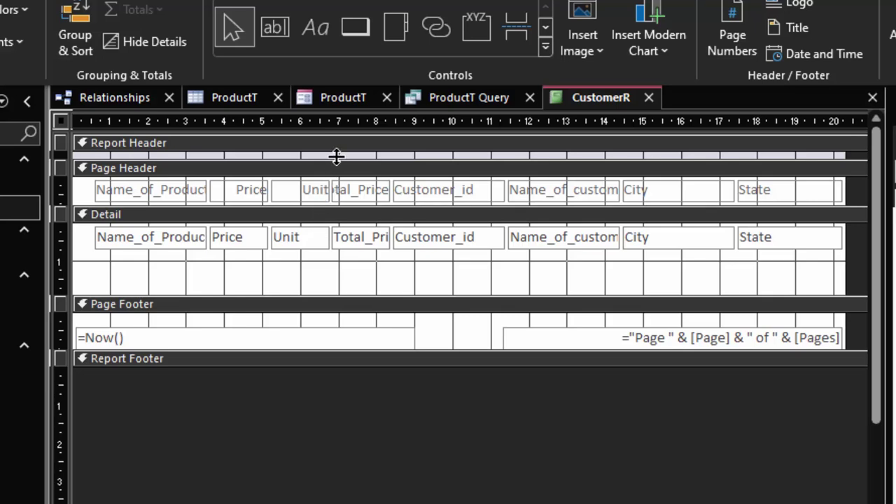
left_click_drag(336, 156, 339, 187)
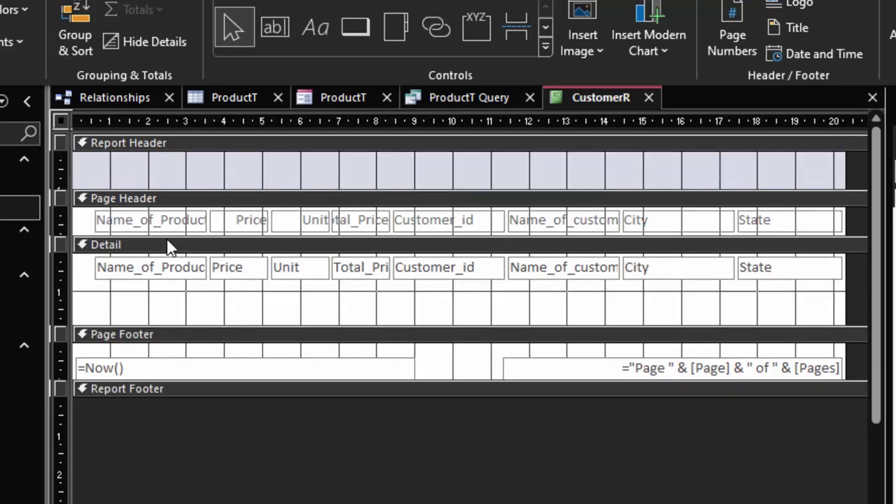
left_click(161, 228)
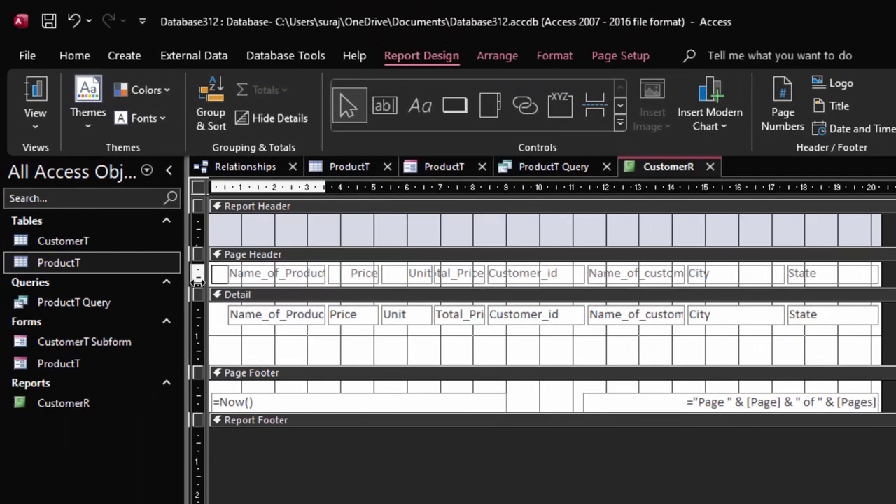
Widen the Name_of_Product heading and stretch the report width further right
left_click_drag(226, 280, 209, 281)
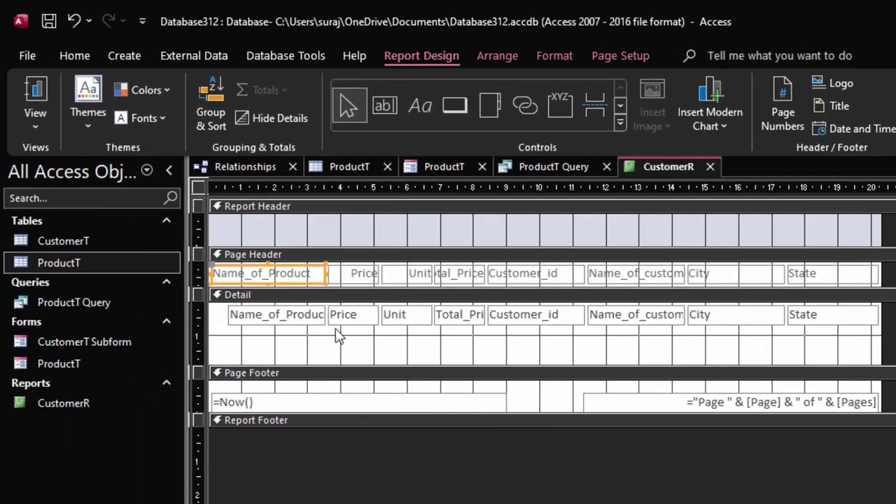
left_click(451, 281)
left_click(749, 278, "shift")
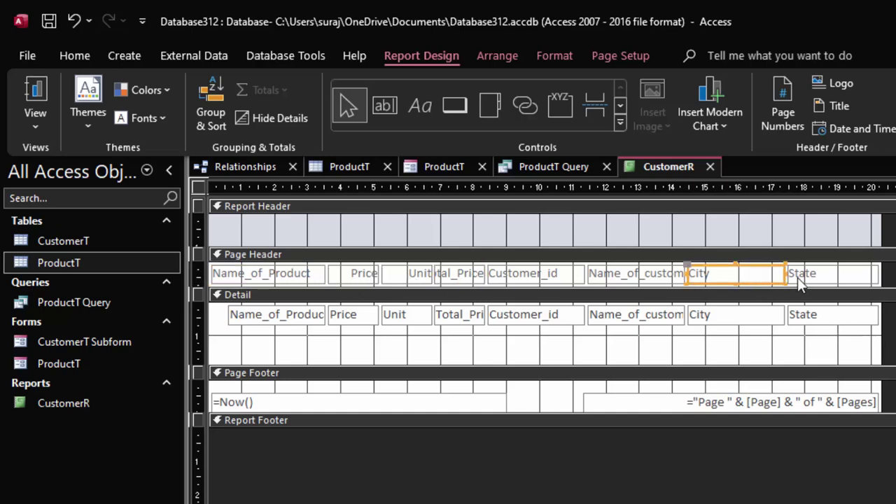
left_click(832, 278)
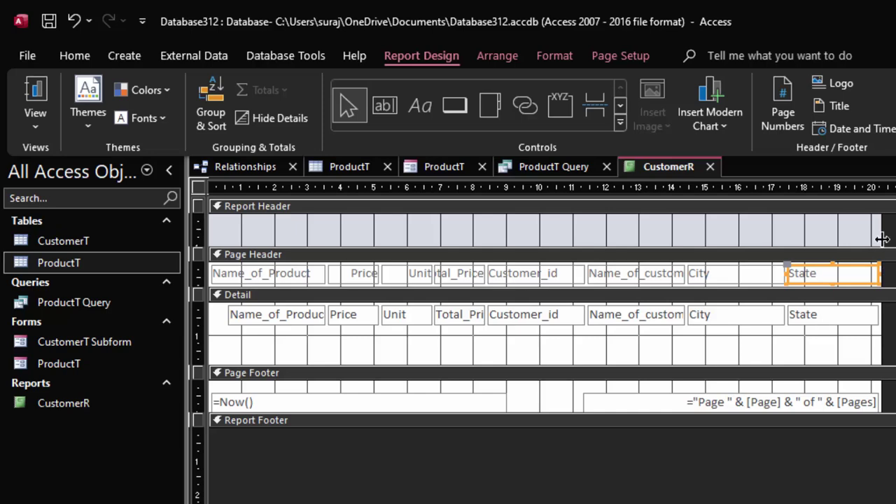
mouse_move(882, 235)
left_mouse_down()
mouse_move(879, 284)
mouse_move(894, 274)
left_mouse_up()
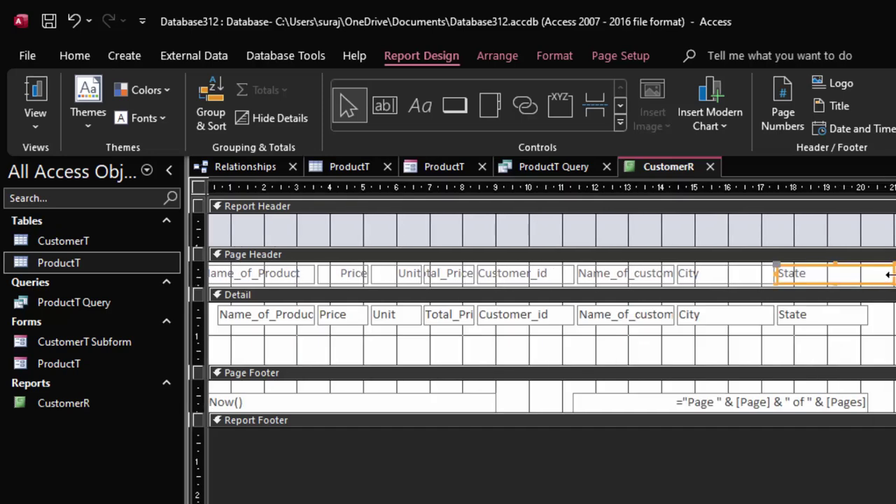
Resize and reposition the State, City and Name_of_customer headings over their fields
left_click_drag(776, 273, 821, 273)
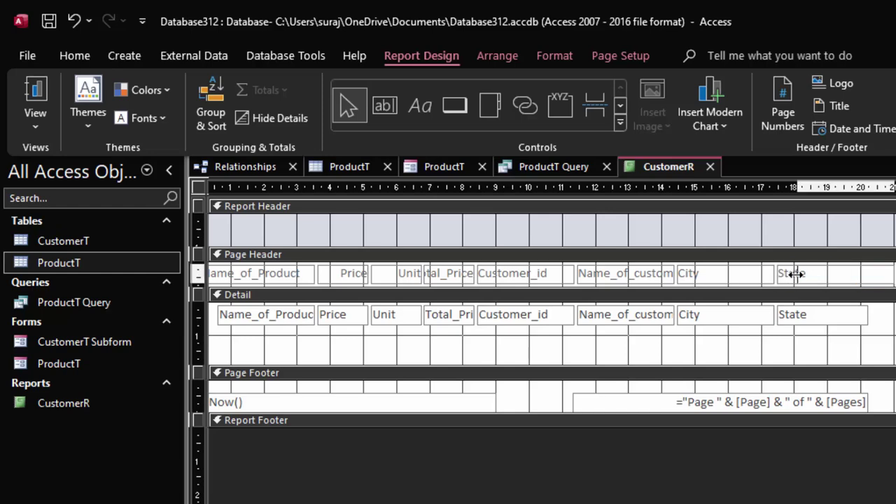
left_click(743, 274)
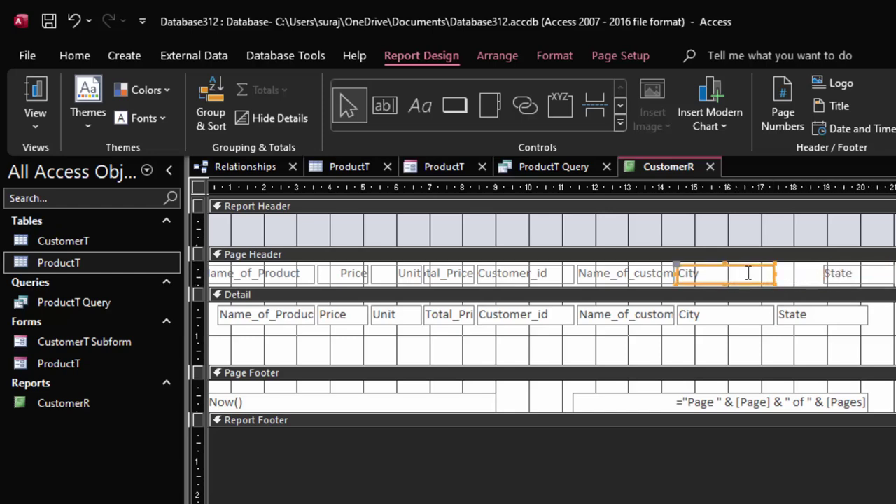
mouse_move(748, 274)
left_mouse_down()
mouse_move(790, 279)
mouse_move(778, 278)
left_mouse_up()
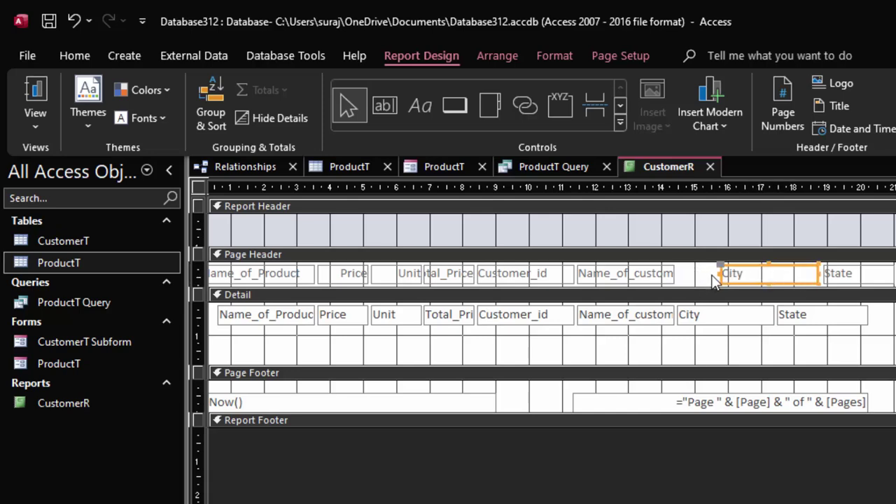
left_click_drag(721, 274, 755, 274)
left_click(669, 274)
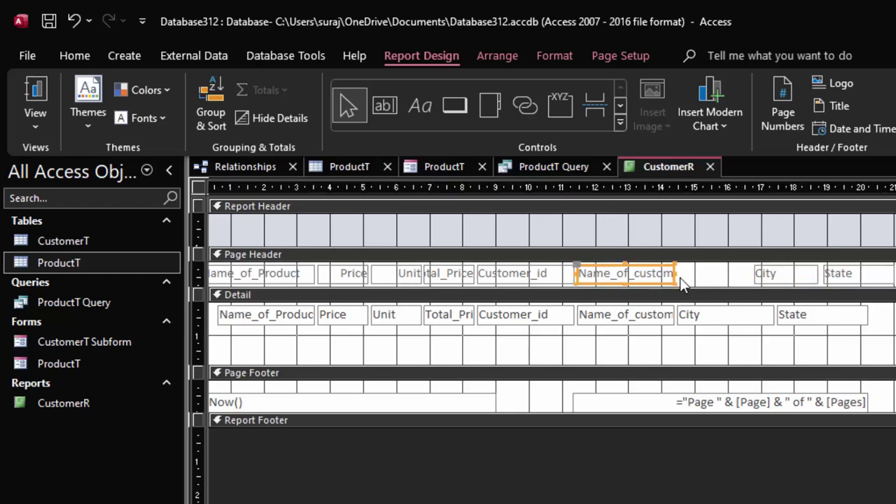
left_click_drag(672, 274, 727, 275)
left_click_drag(576, 273, 596, 274)
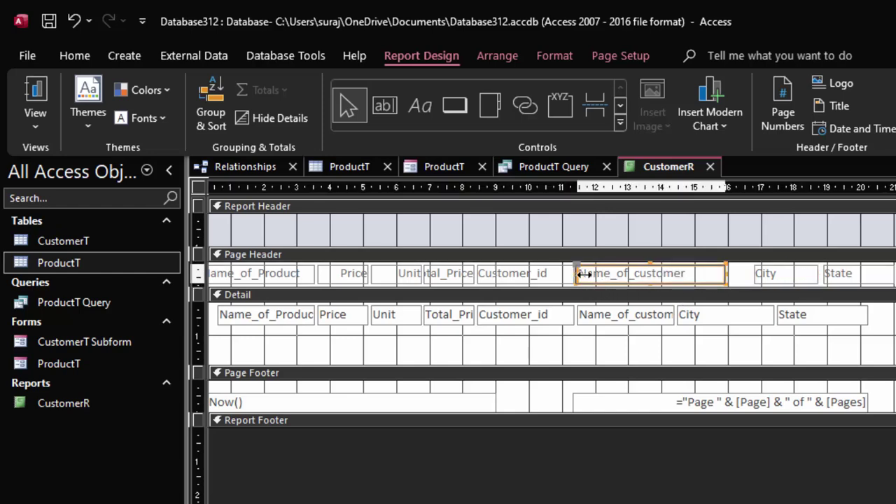
Resize the Customer_id and Unit headings to line up with their fields
left_click(519, 274)
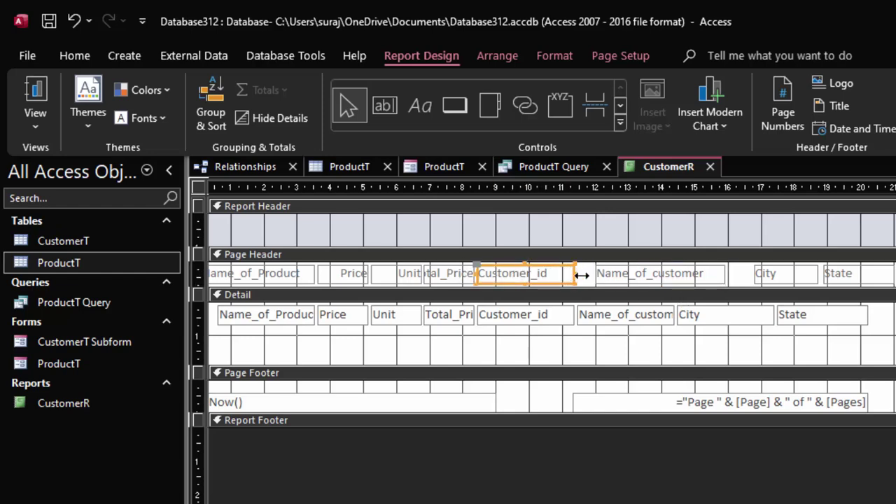
left_click_drag(577, 274, 588, 274)
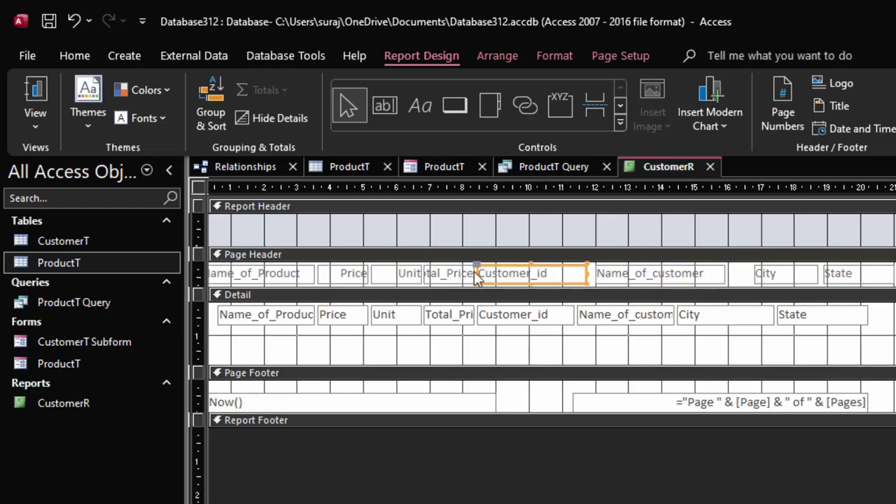
mouse_move(477, 274)
left_mouse_down()
mouse_move(500, 275)
mouse_move(485, 274)
mouse_move(492, 279)
left_mouse_up()
left_click(451, 275)
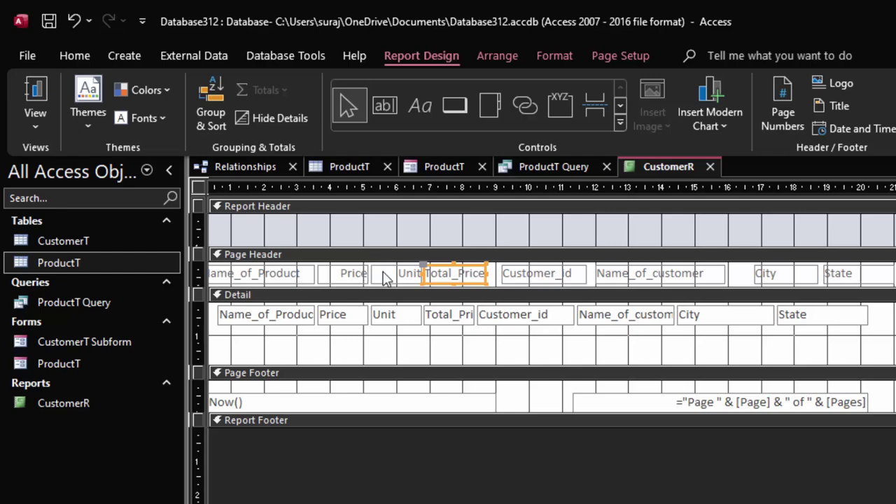
left_click(385, 274)
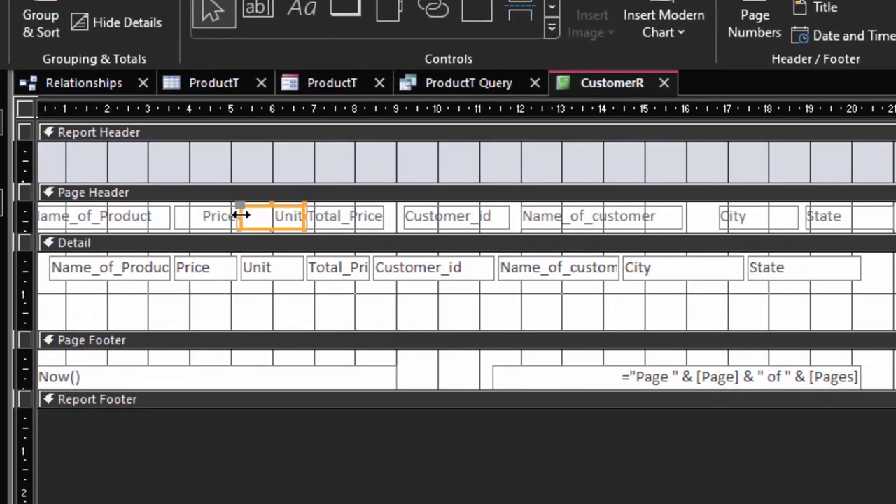
left_click_drag(279, 231, 293, 233)
Narrow the Price heading, widen Name_of_Product, and make the Detail section much taller
left_click(85, 218)
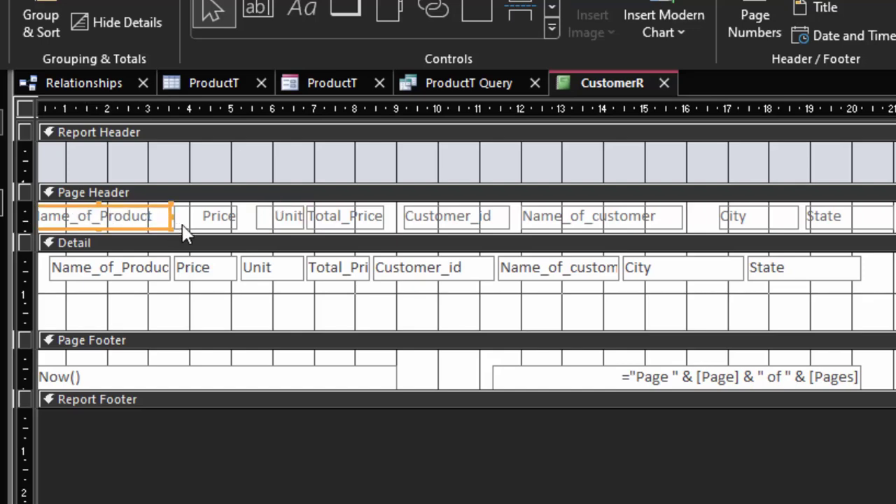
left_click(203, 222)
left_click_drag(237, 215, 254, 216)
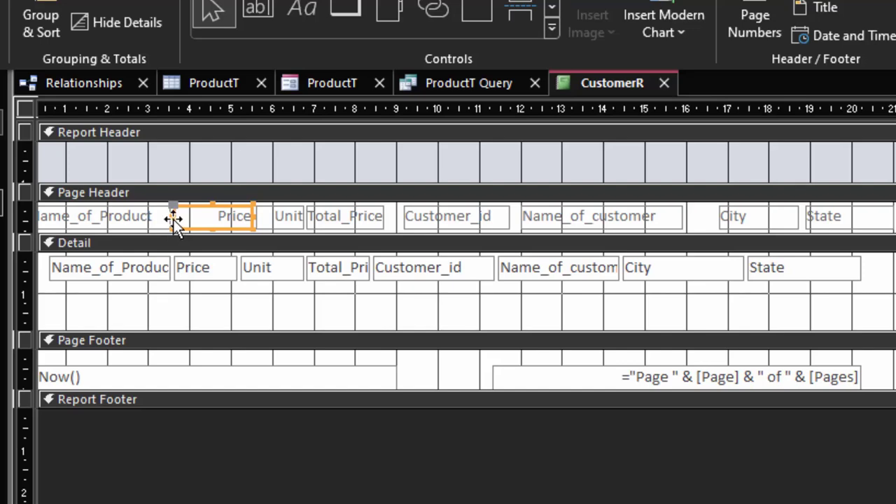
left_click_drag(173, 219, 197, 222)
left_click(147, 222)
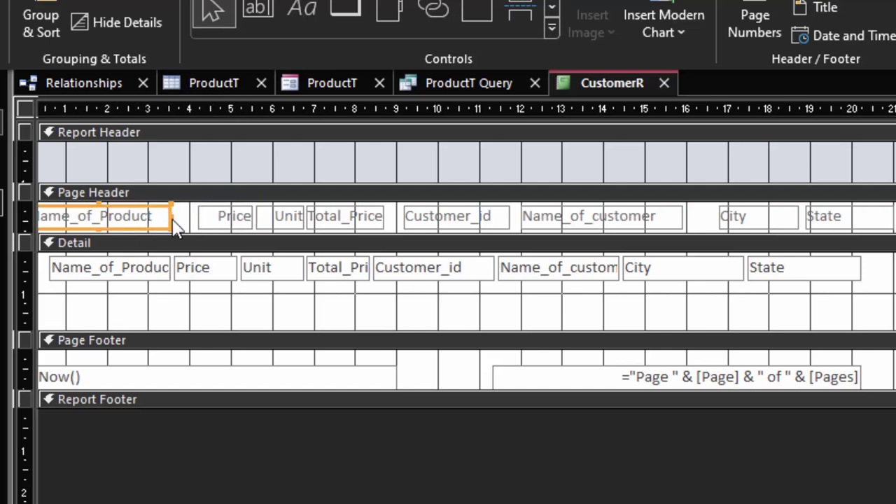
left_click_drag(171, 217, 186, 217)
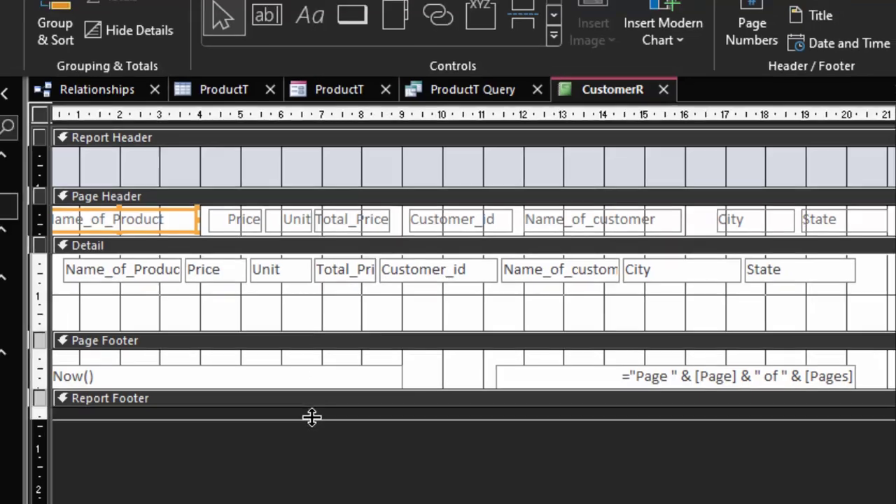
left_click_drag(312, 417, 315, 418)
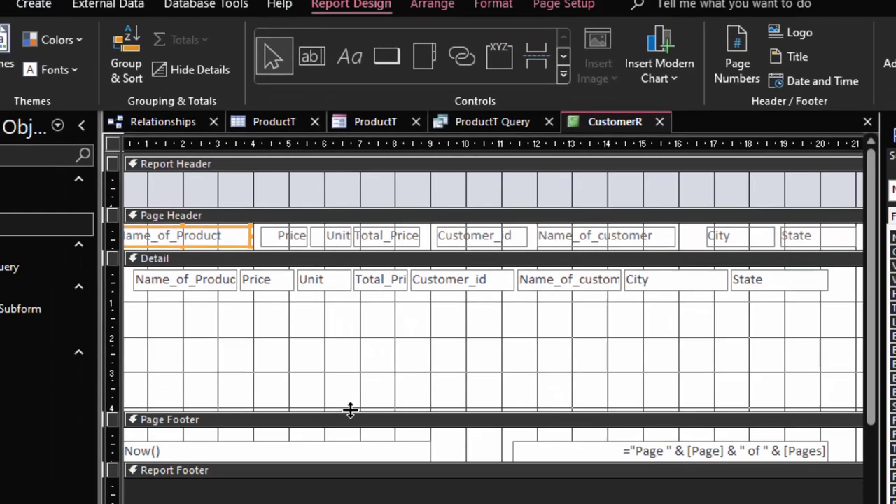
Give the Detail section a peach background colour
left_click(410, 316)
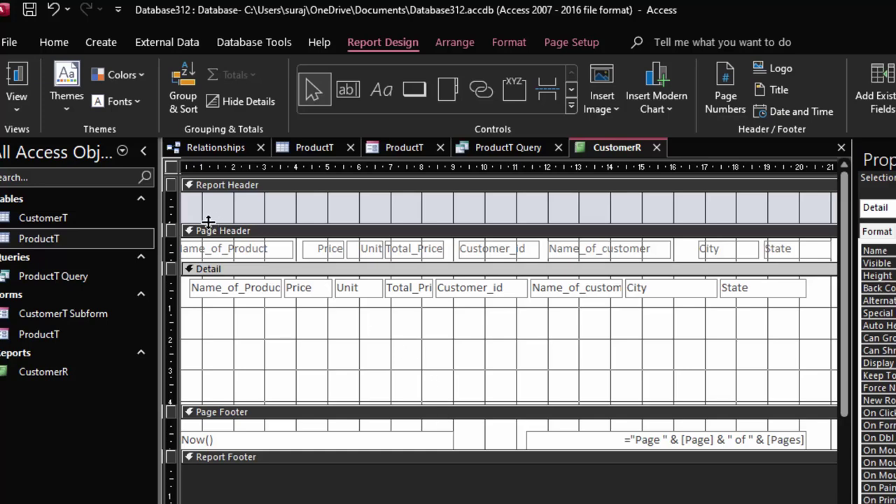
scroll(509, 308, "left", 1)
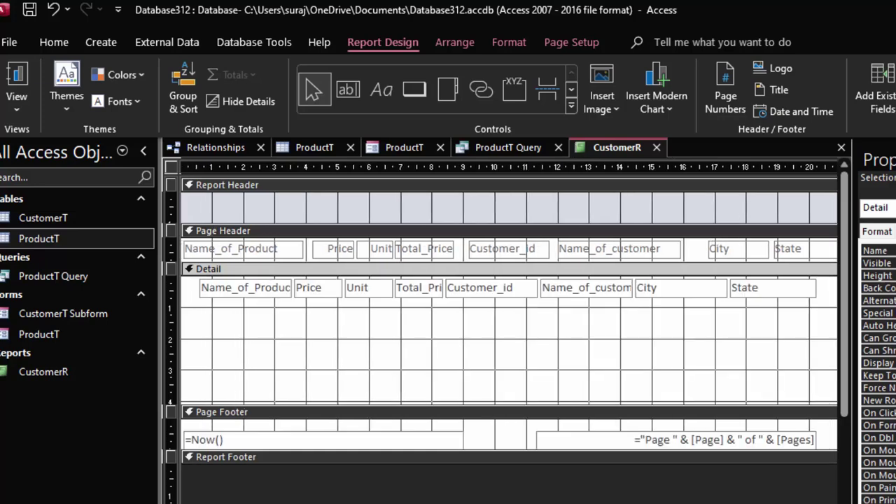
left_click(54, 44)
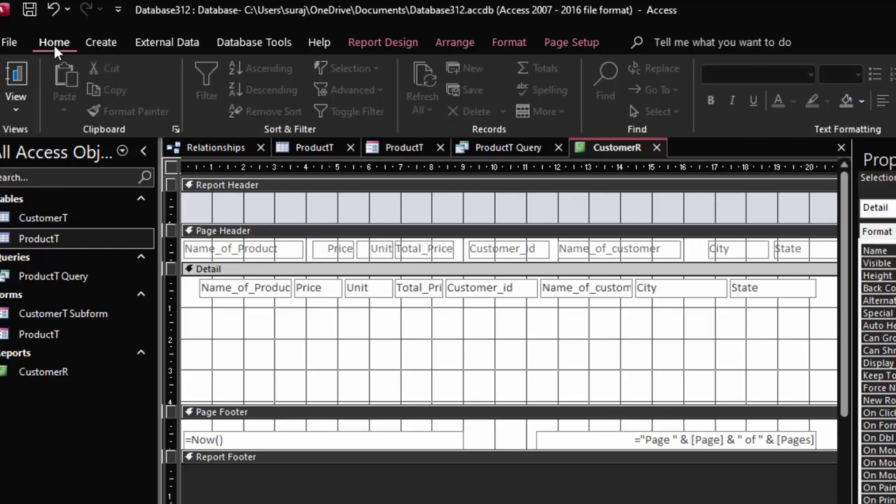
left_click(861, 101)
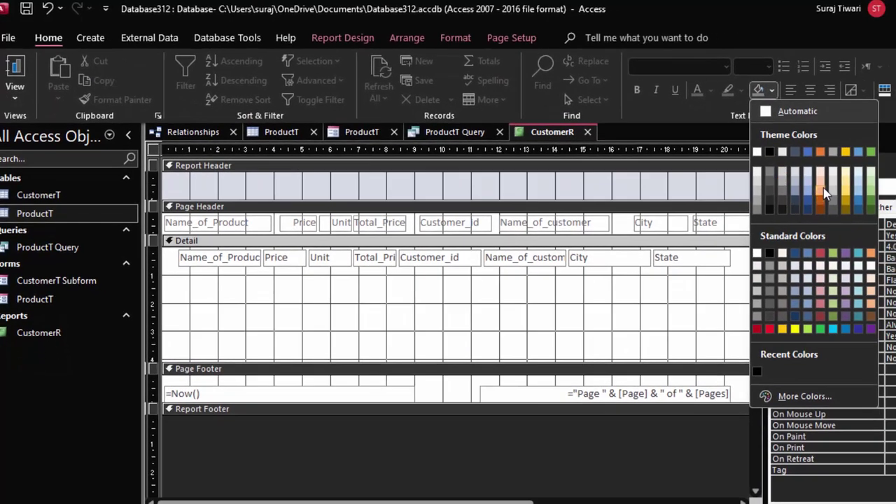
left_click(822, 186)
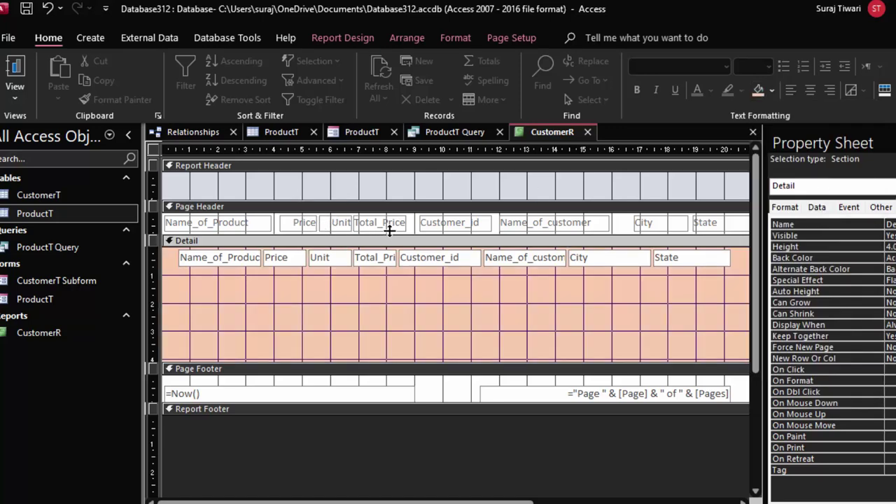
Fill the Page Header with the same peach and make every label and field bold
left_click(625, 224)
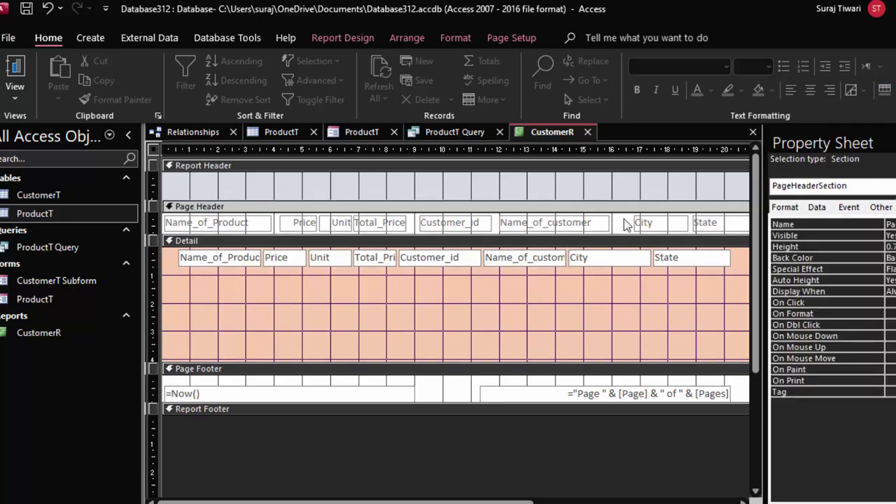
left_click(758, 89)
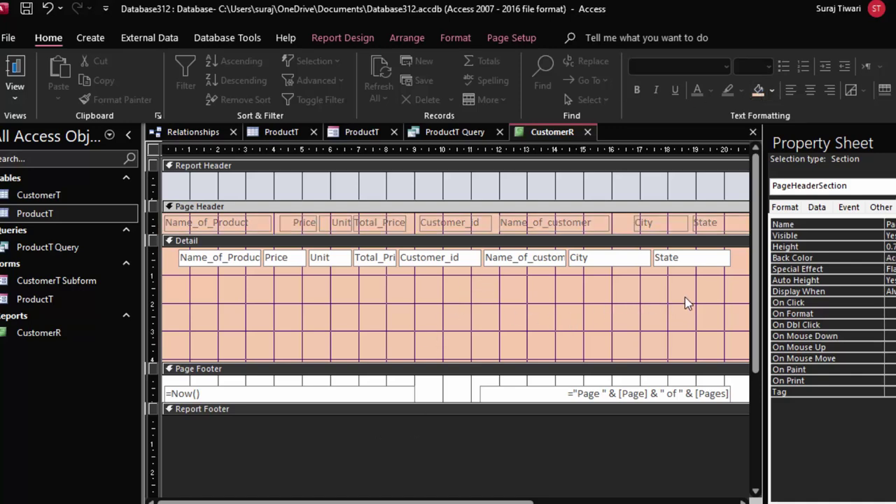
key("ctrl+a")
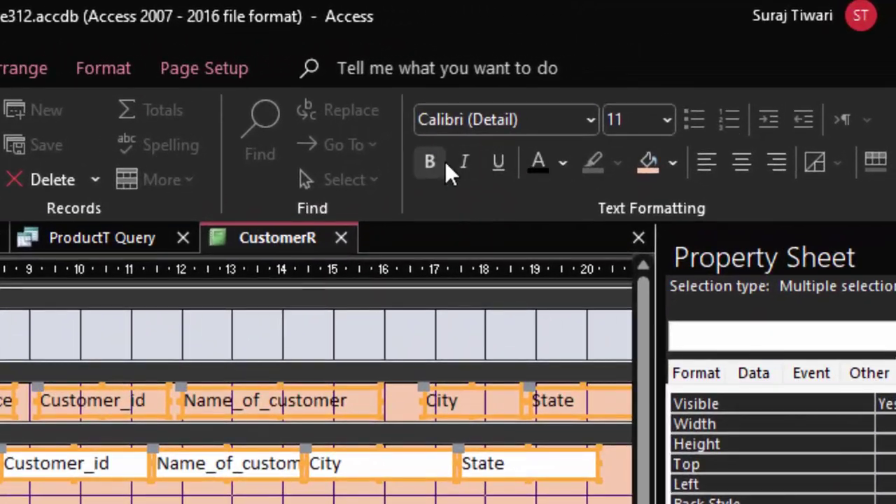
left_click(527, 128)
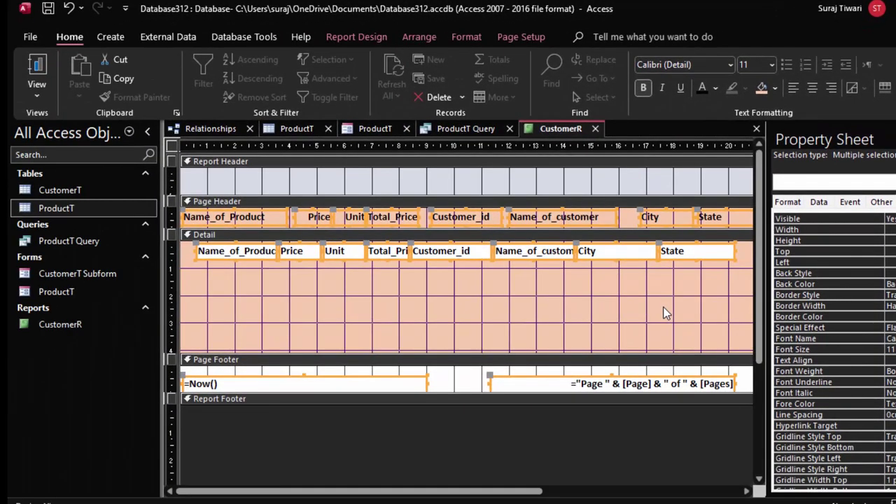
Preview CustomerR in Report View with a customer id, showing Rice, 50 units, total 2500
left_click(49, 64)
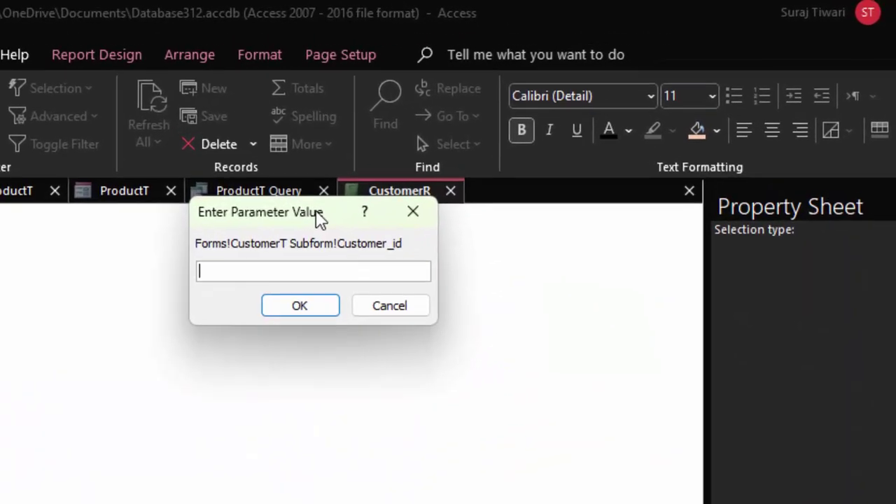
left_click_drag(318, 219, 275, 215)
type("A01")
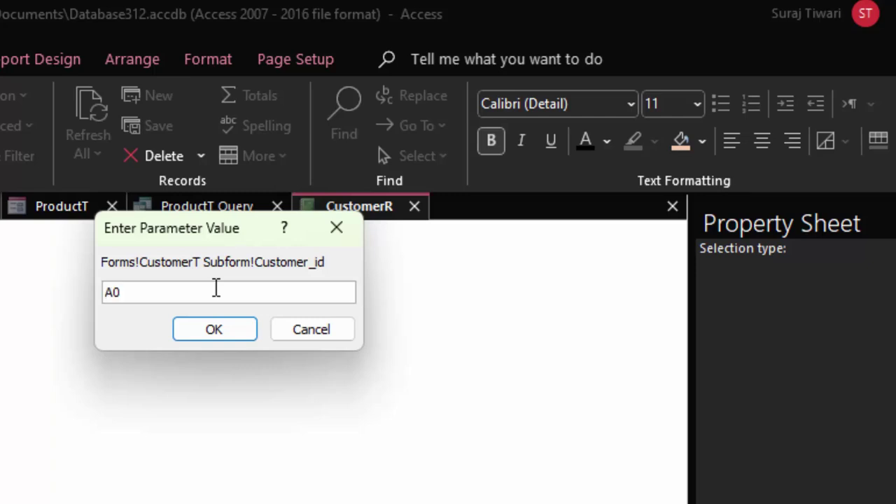
key("Return")
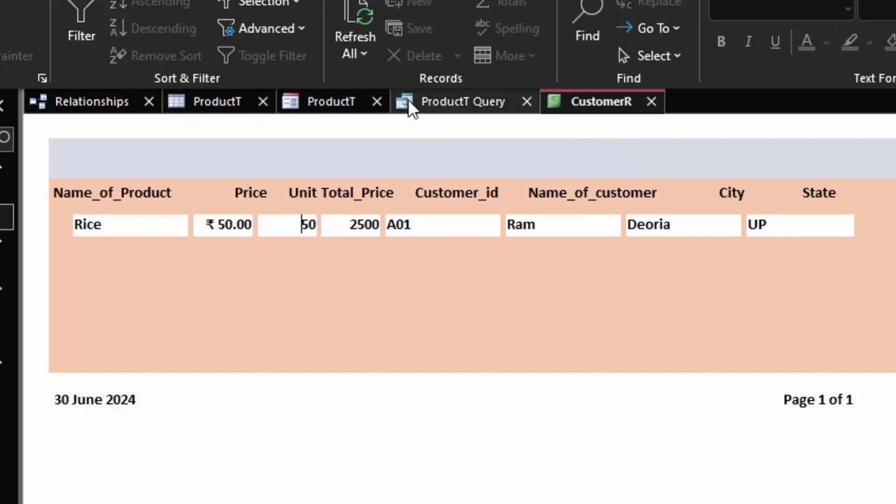
Open the ProductT form, then reopen CustomerR with the second customer's id to show their Pulse record
left_click(296, 108)
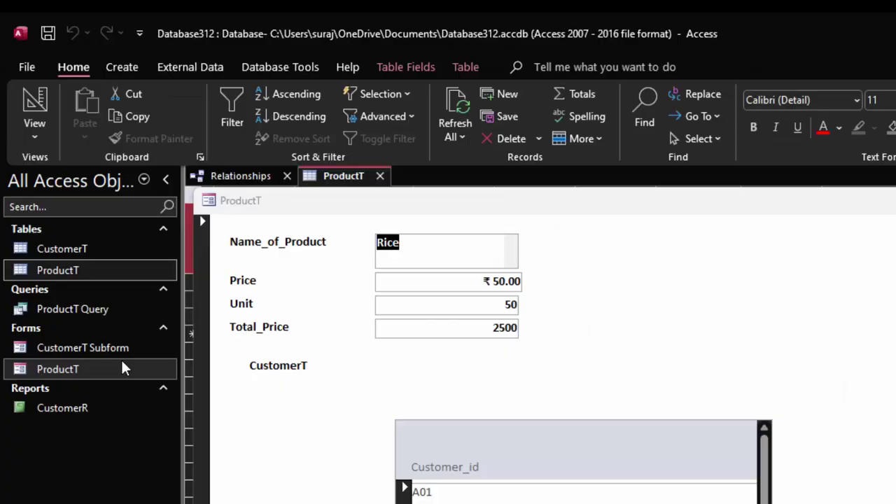
left_click(123, 363)
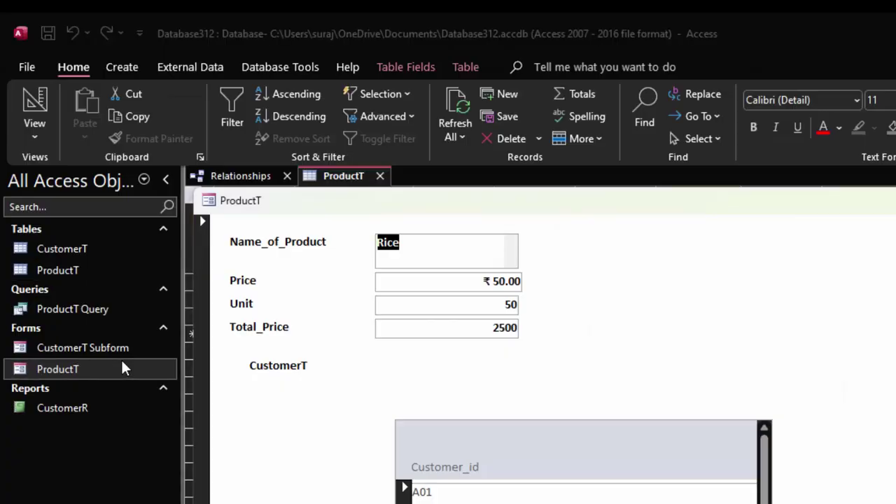
double_click(93, 411)
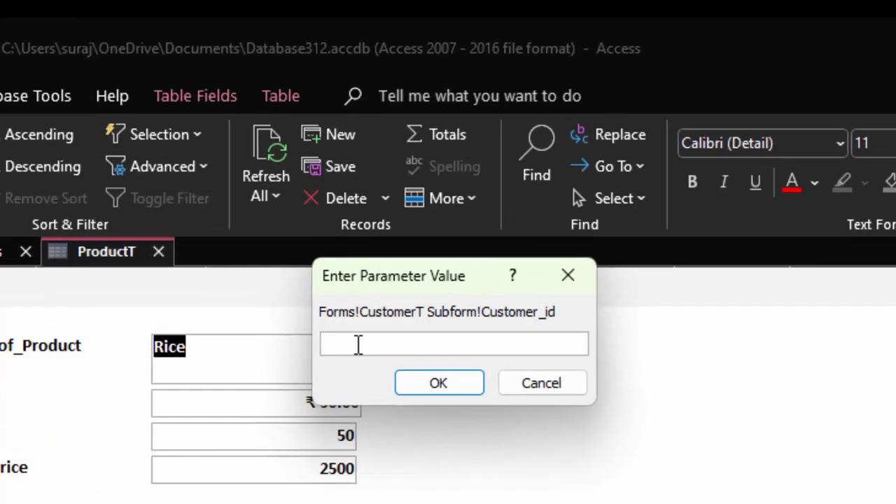
type("A")
type("2")
key("Return")
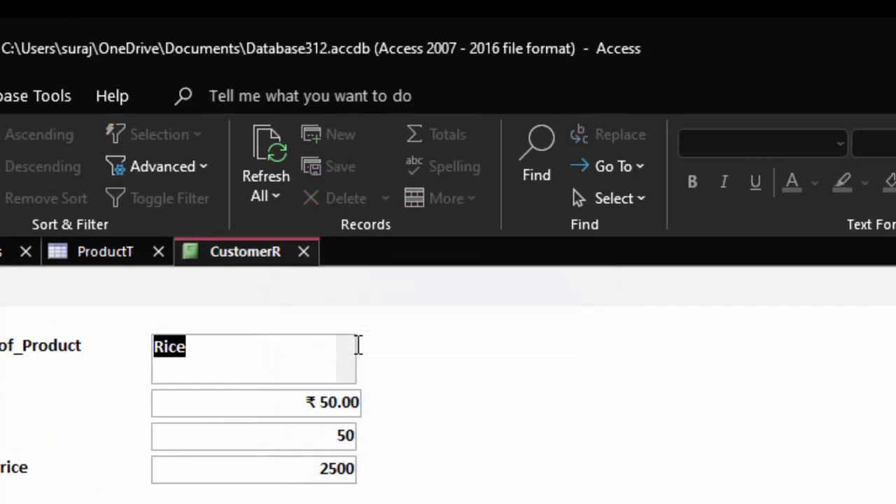